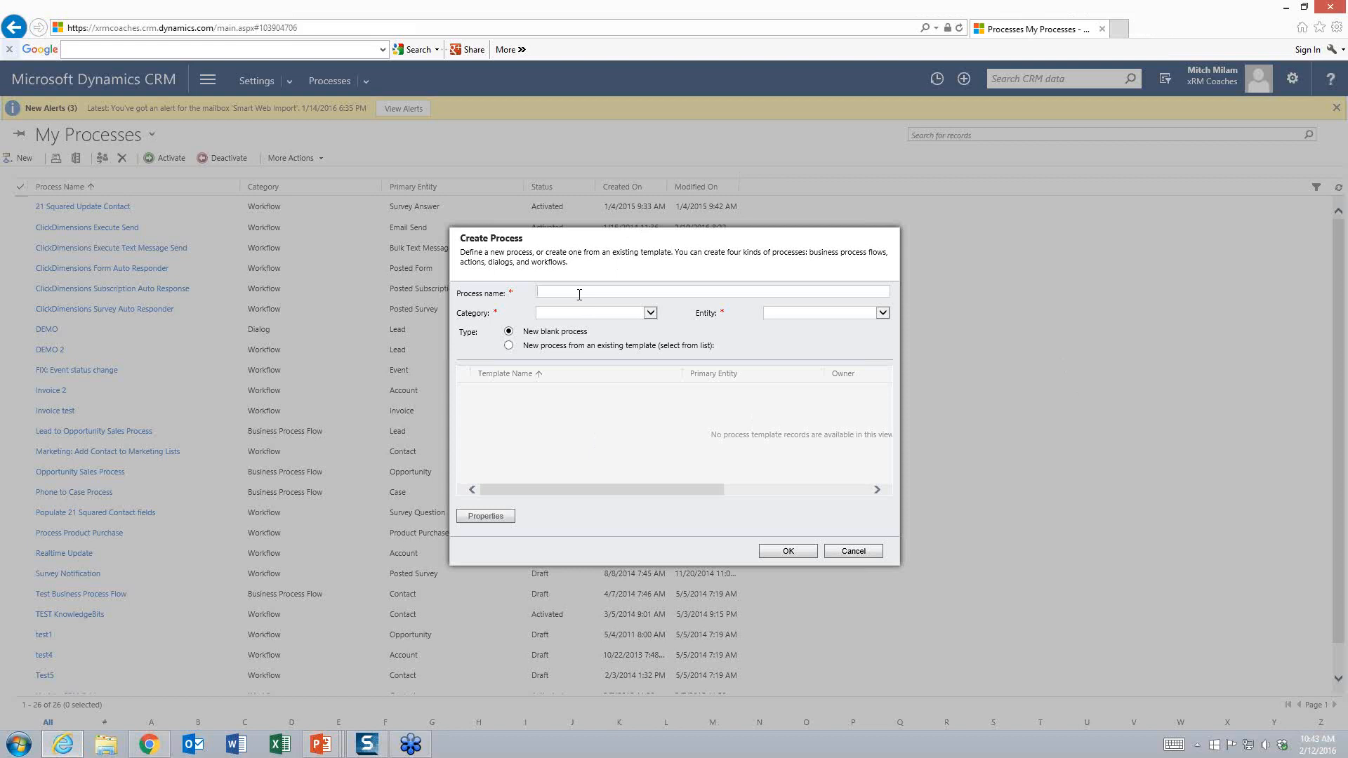
- Create a new blank background workflow process named DEMO 3 for the Lead entity
text(DEMO 3)
key(Tab)
click(651, 313)
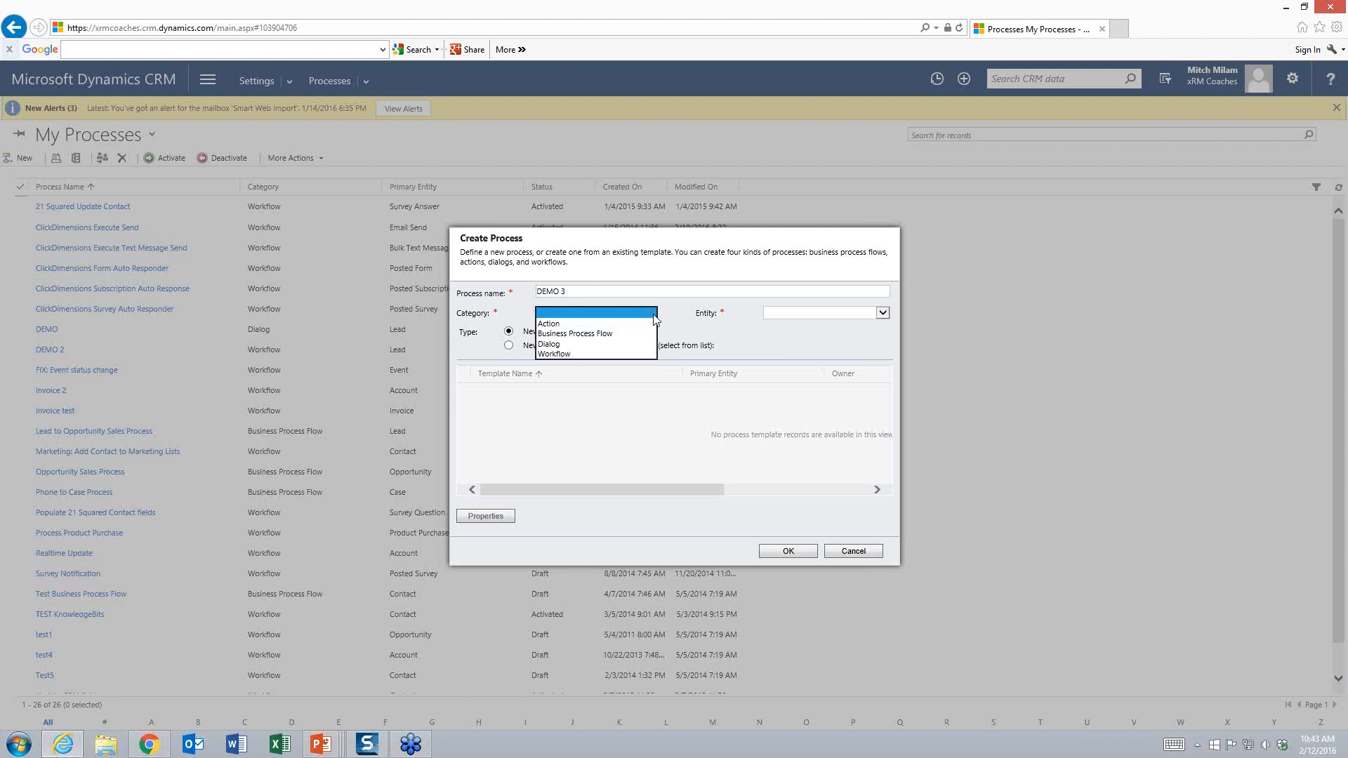
click(881, 313)
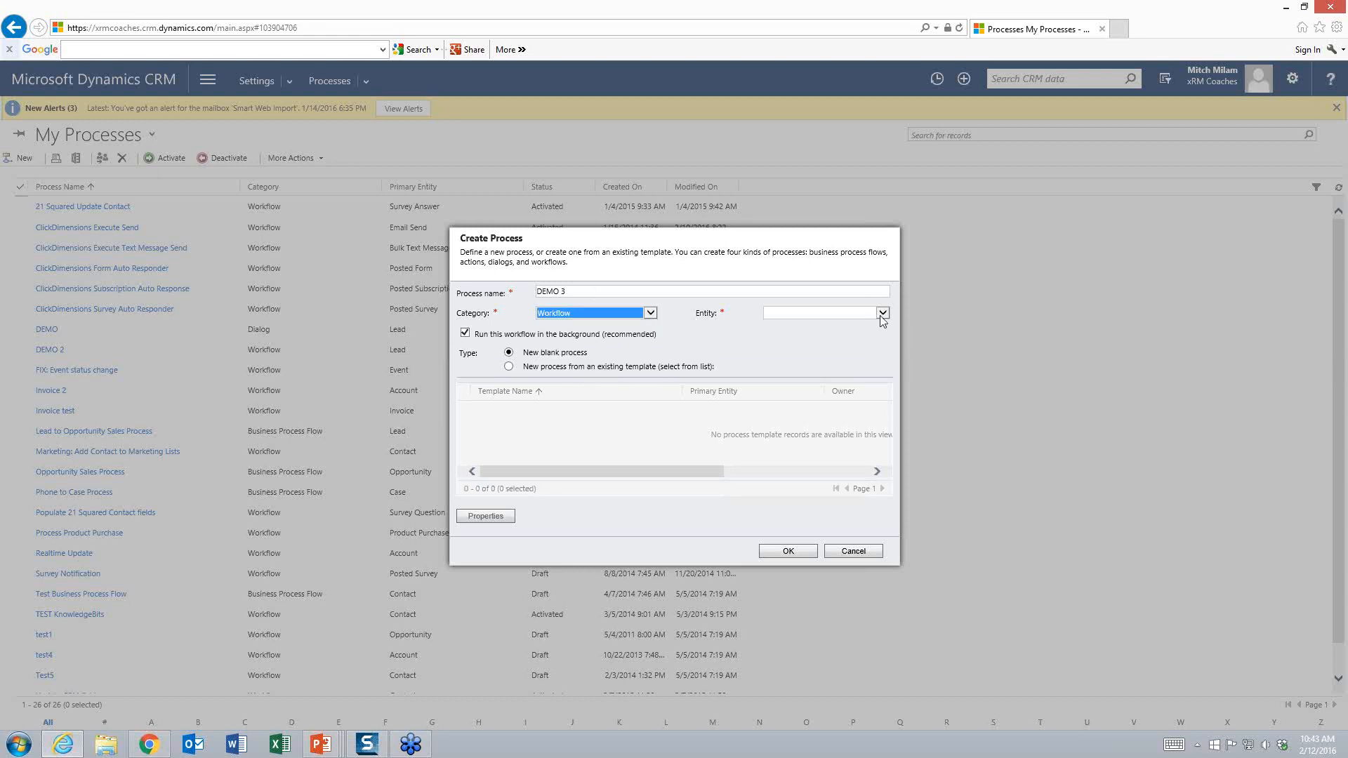
click(882, 313)
scroll(871, 320, down, 15)
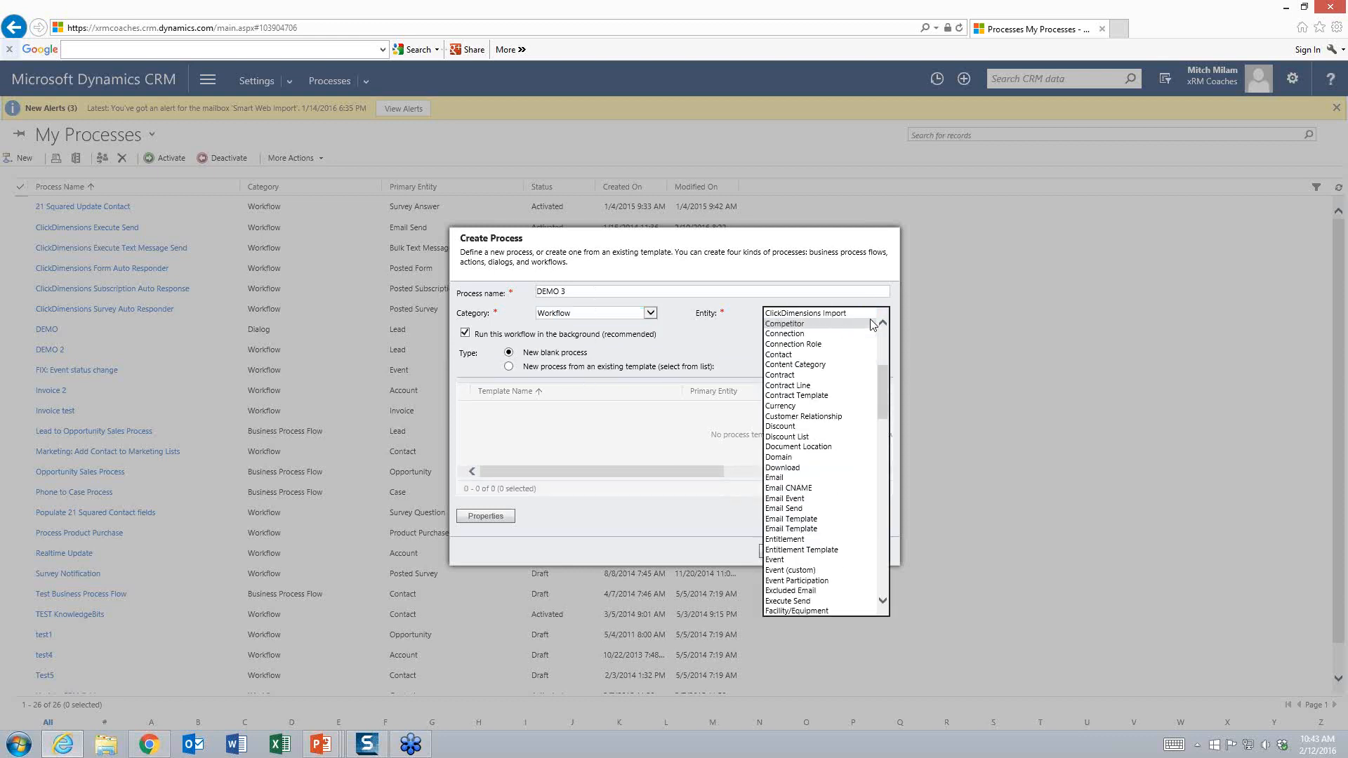
scroll(871, 320, down, 5)
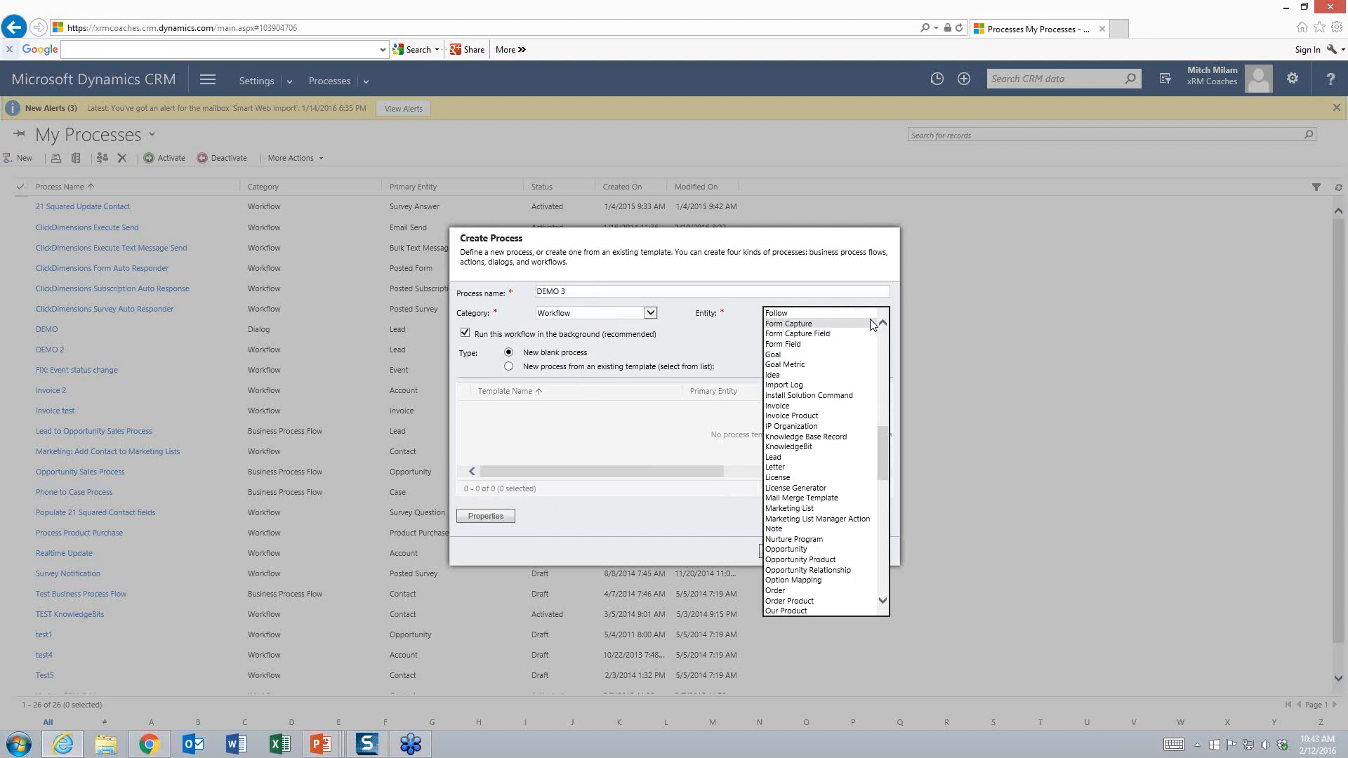
click(798, 457)
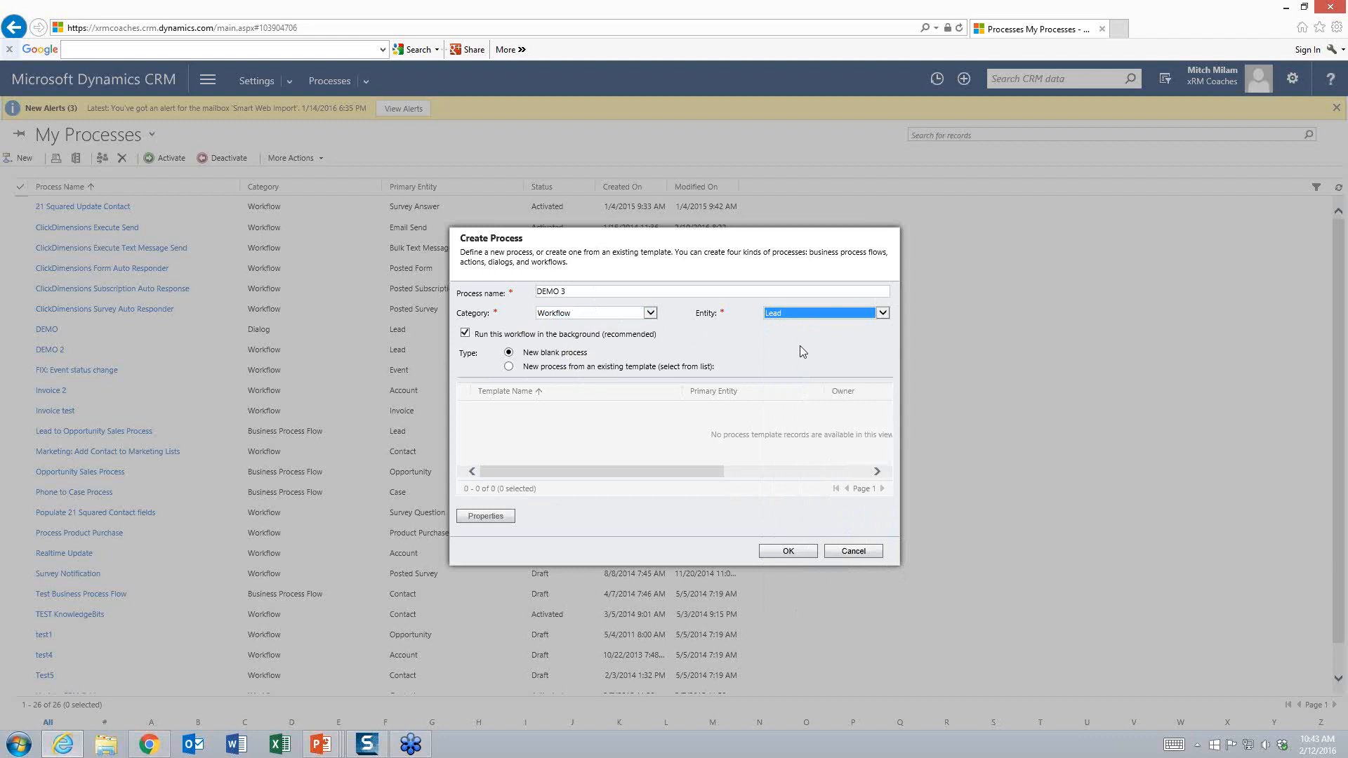
click(786, 554)
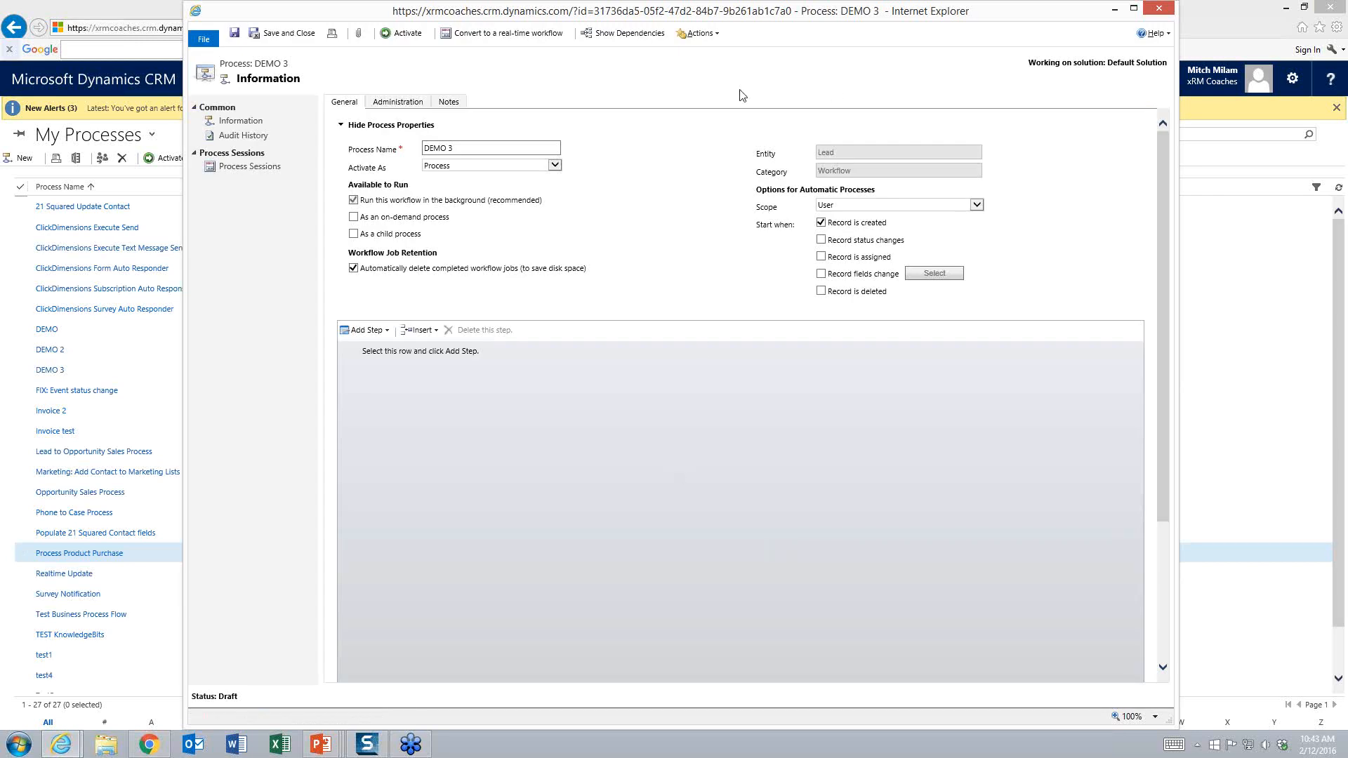
- Review the Activate As choices for the process and set its scope to Organization
click(554, 166)
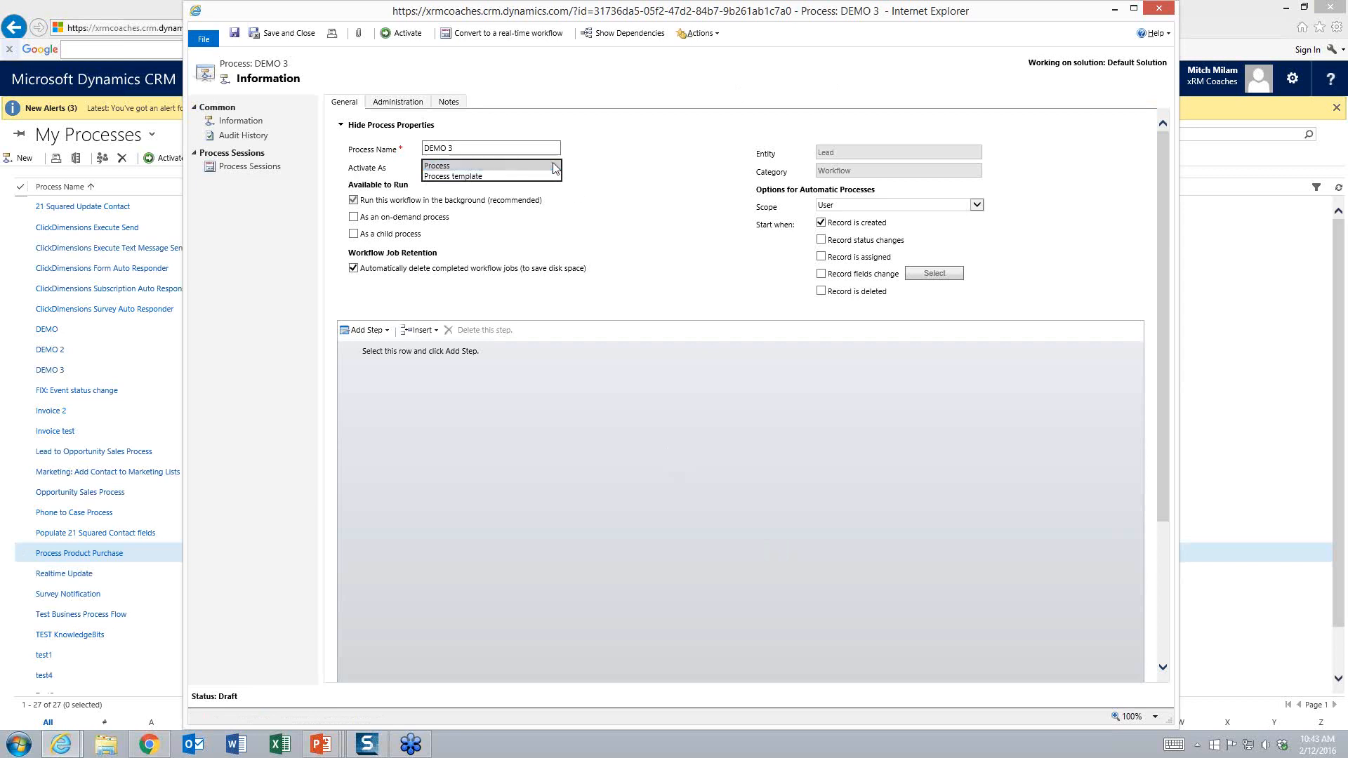
click(552, 166)
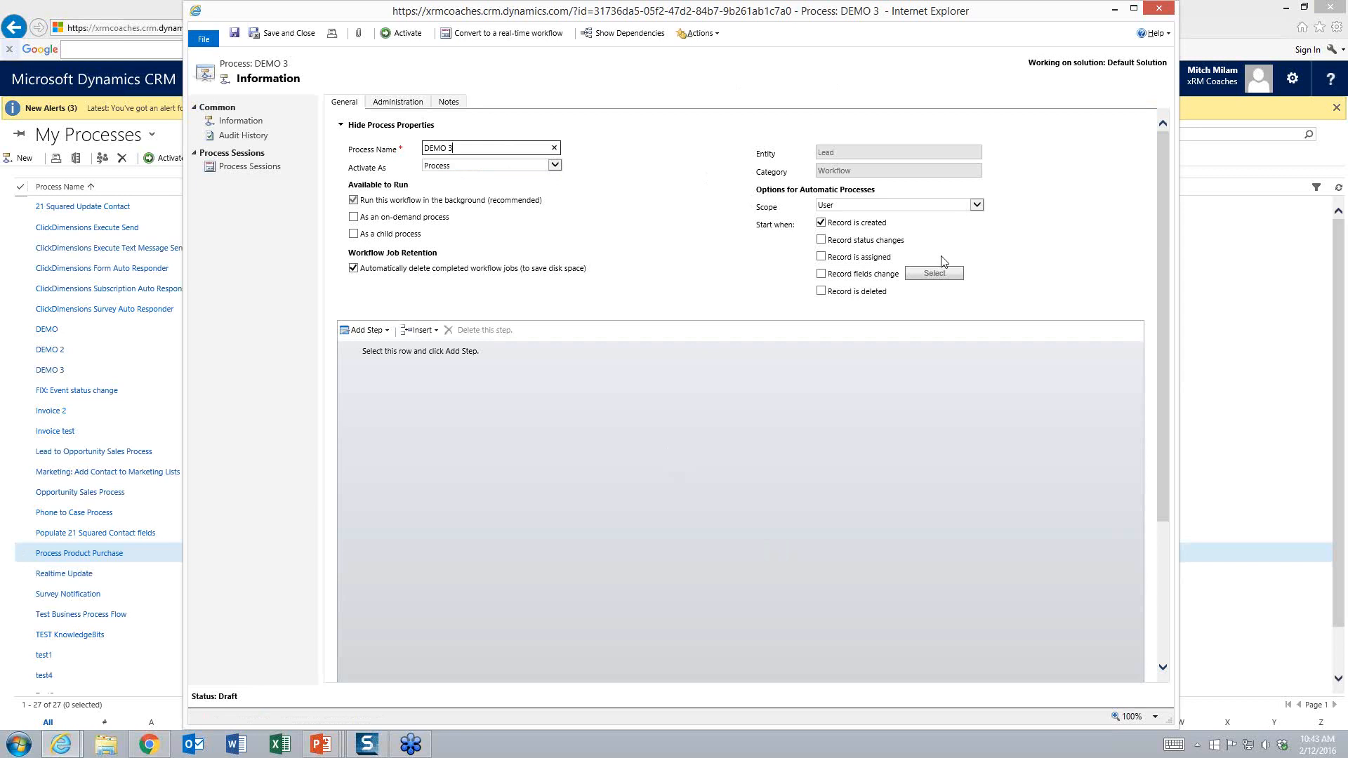
click(980, 209)
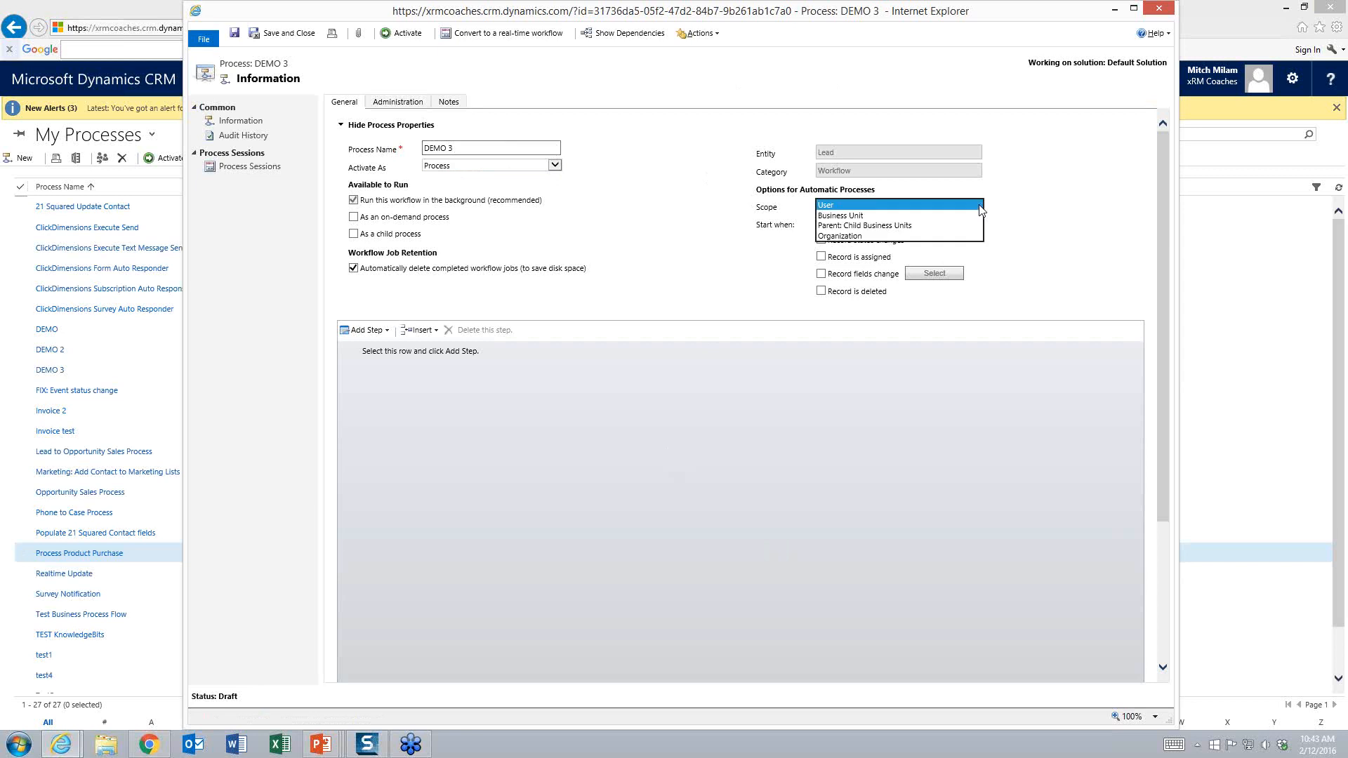
click(869, 236)
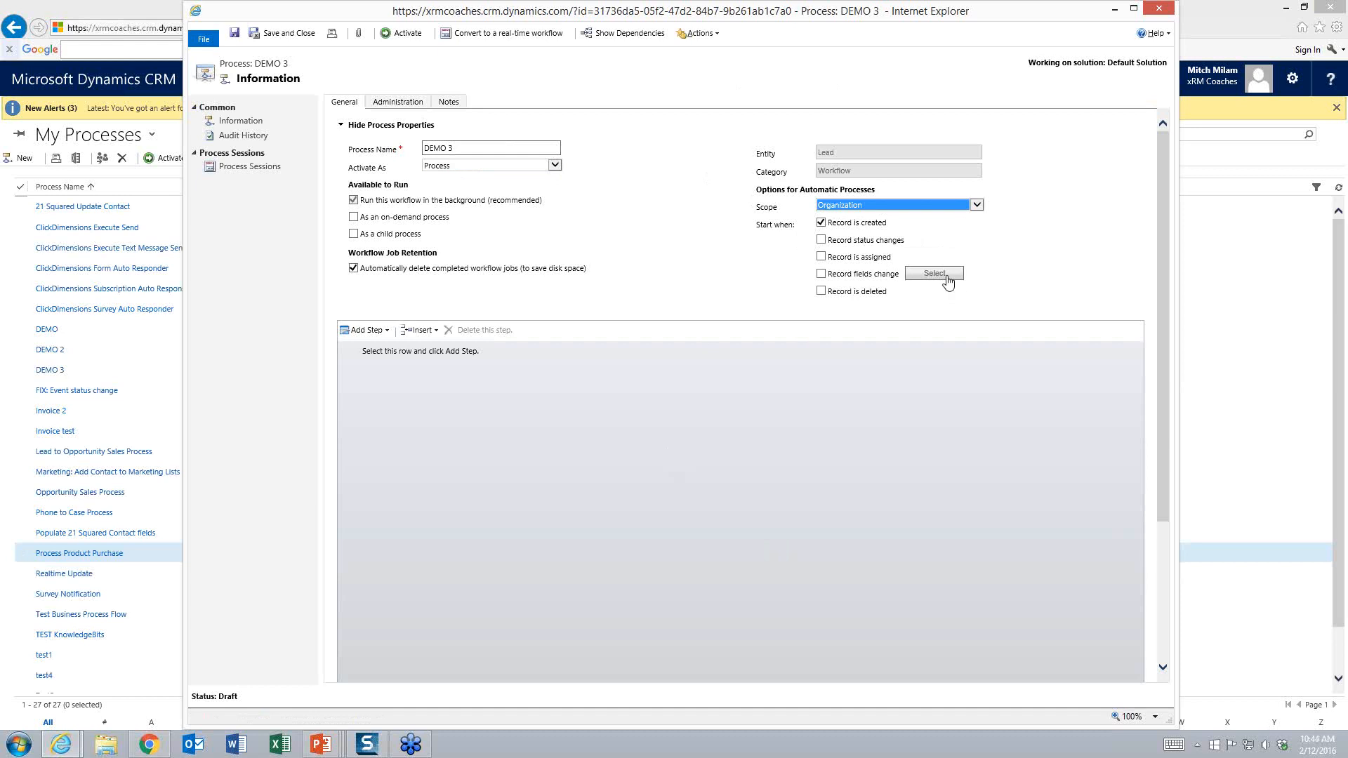
- Make the workflow available as an on-demand process and as a child process, and collapse the process properties
click(354, 217)
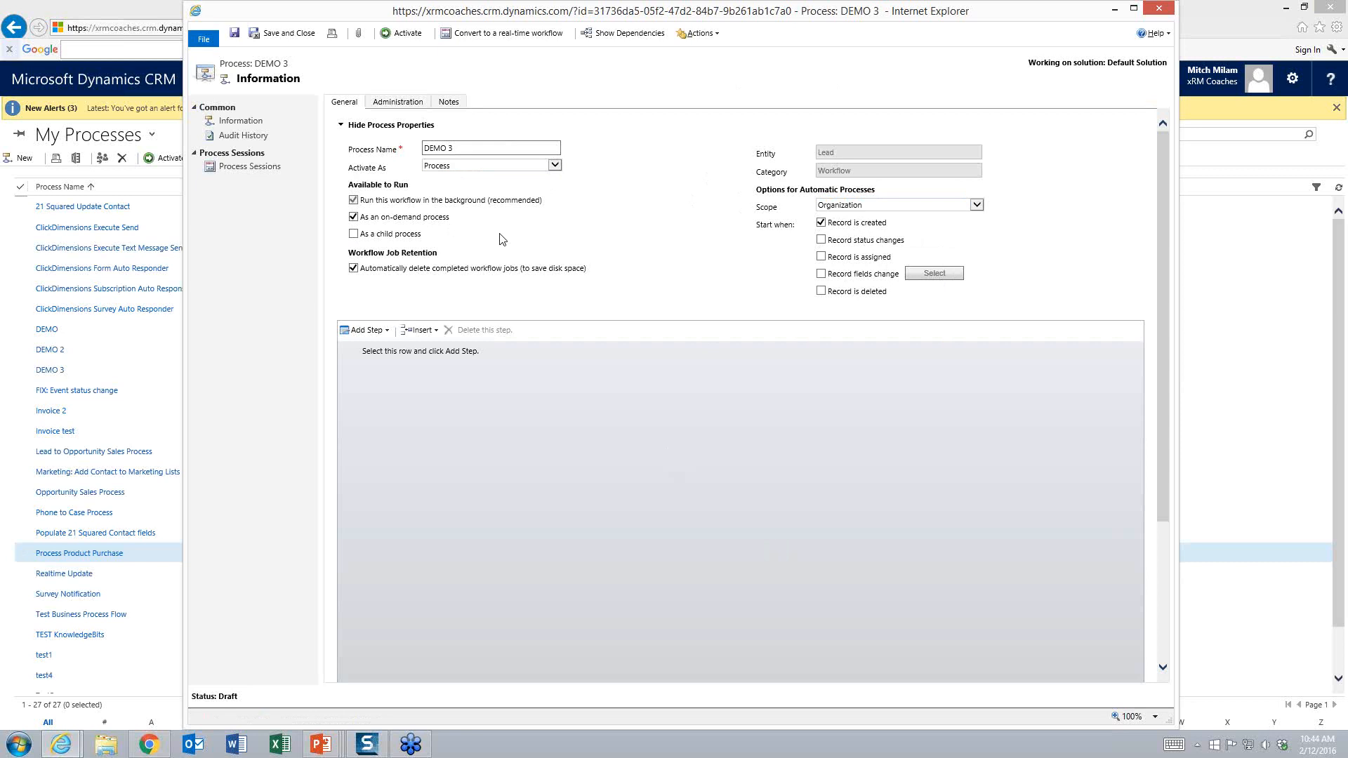
click(359, 235)
click(353, 269)
click(353, 269)
click(343, 126)
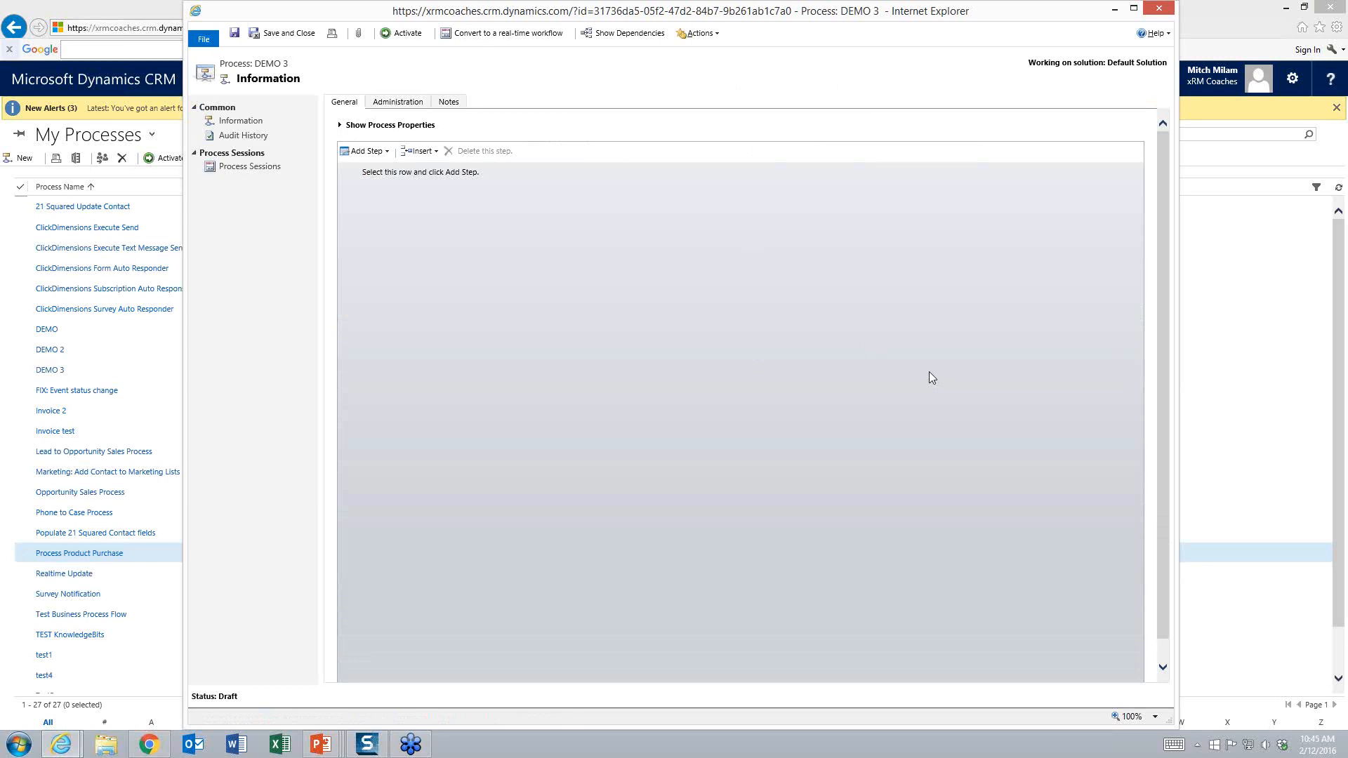
- Add a Create Record step that creates a Case, and open the new case's properties
click(387, 152)
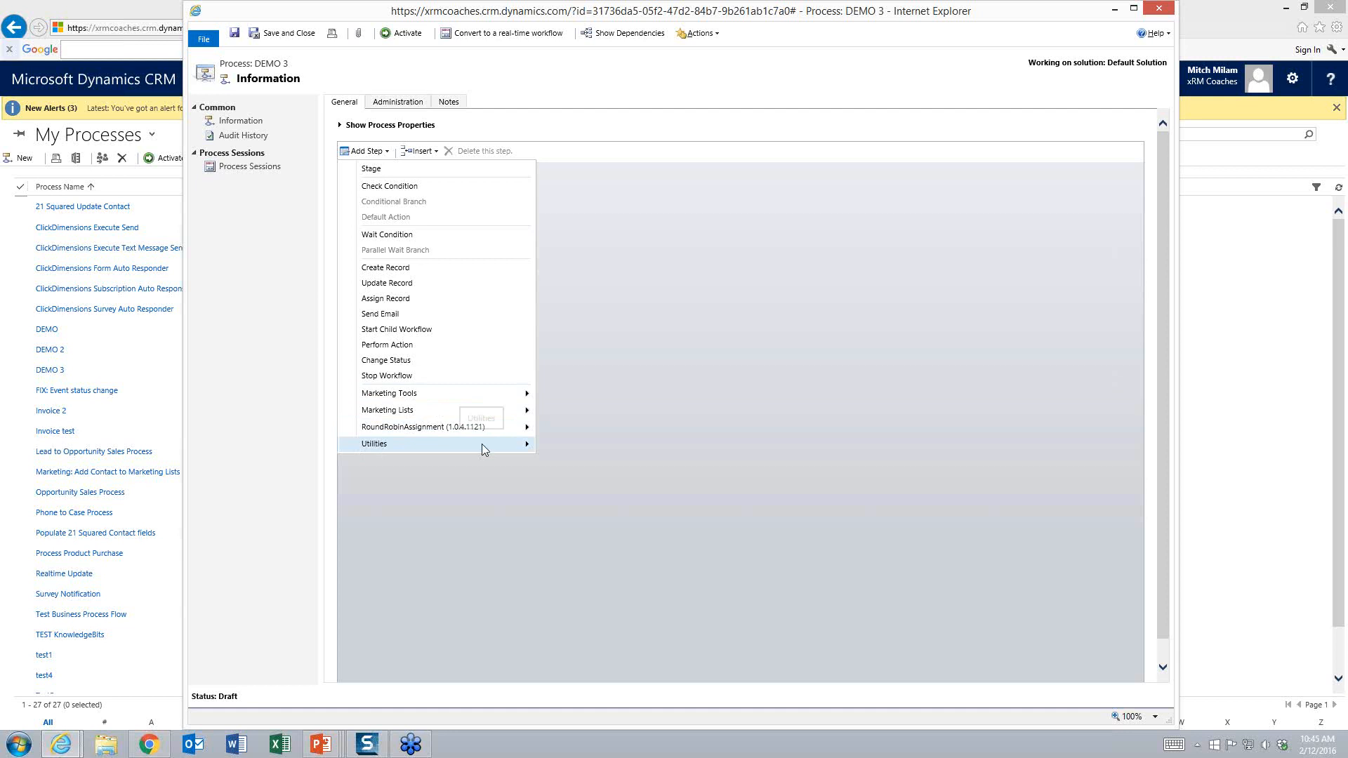
mouse_move(481, 444)
mouse_move(500, 421)
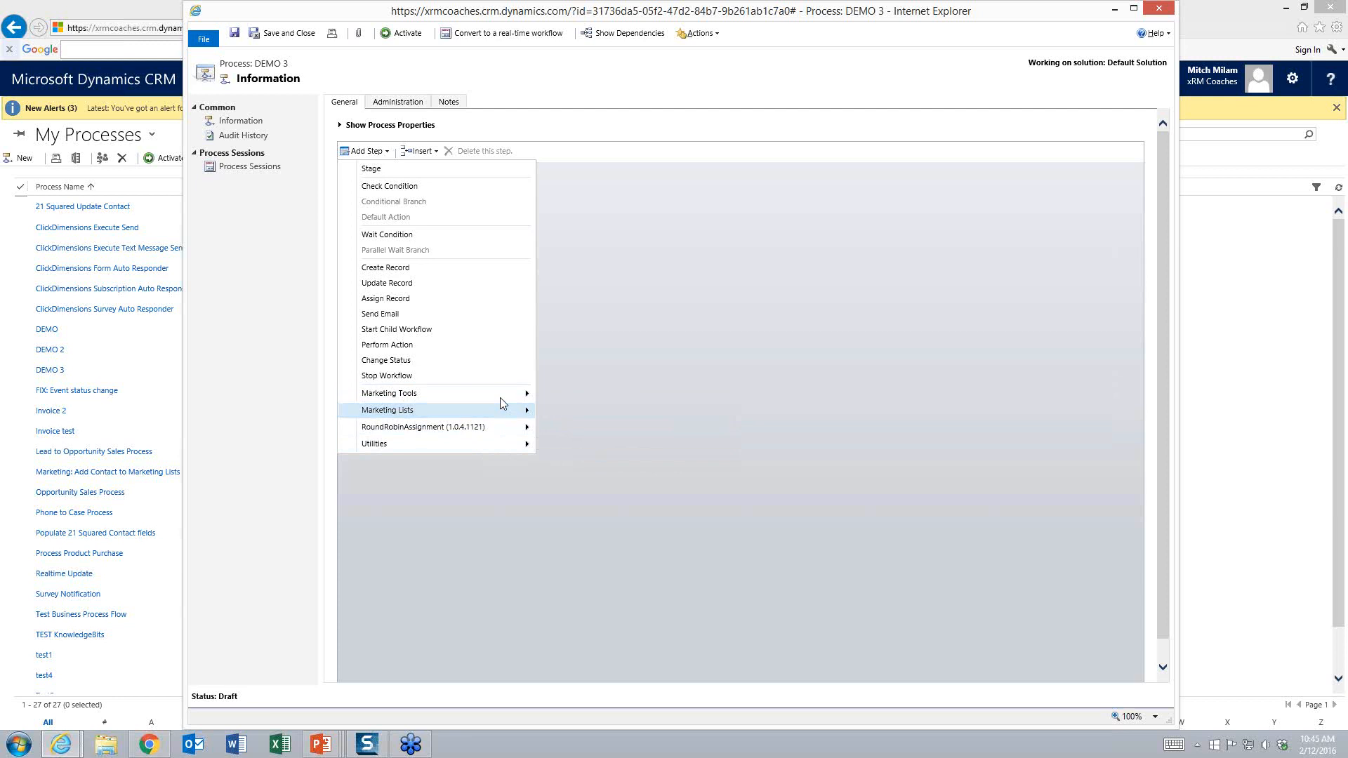
click(417, 268)
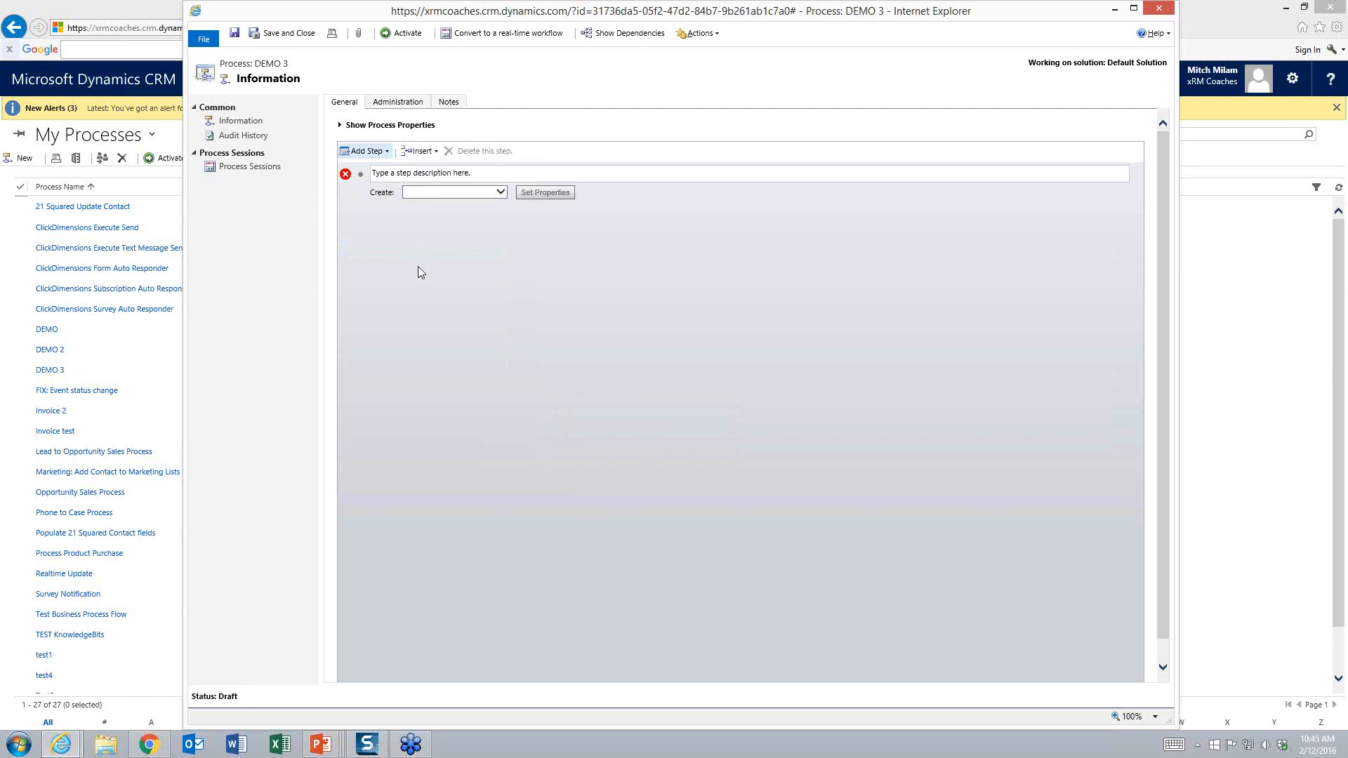
click(493, 193)
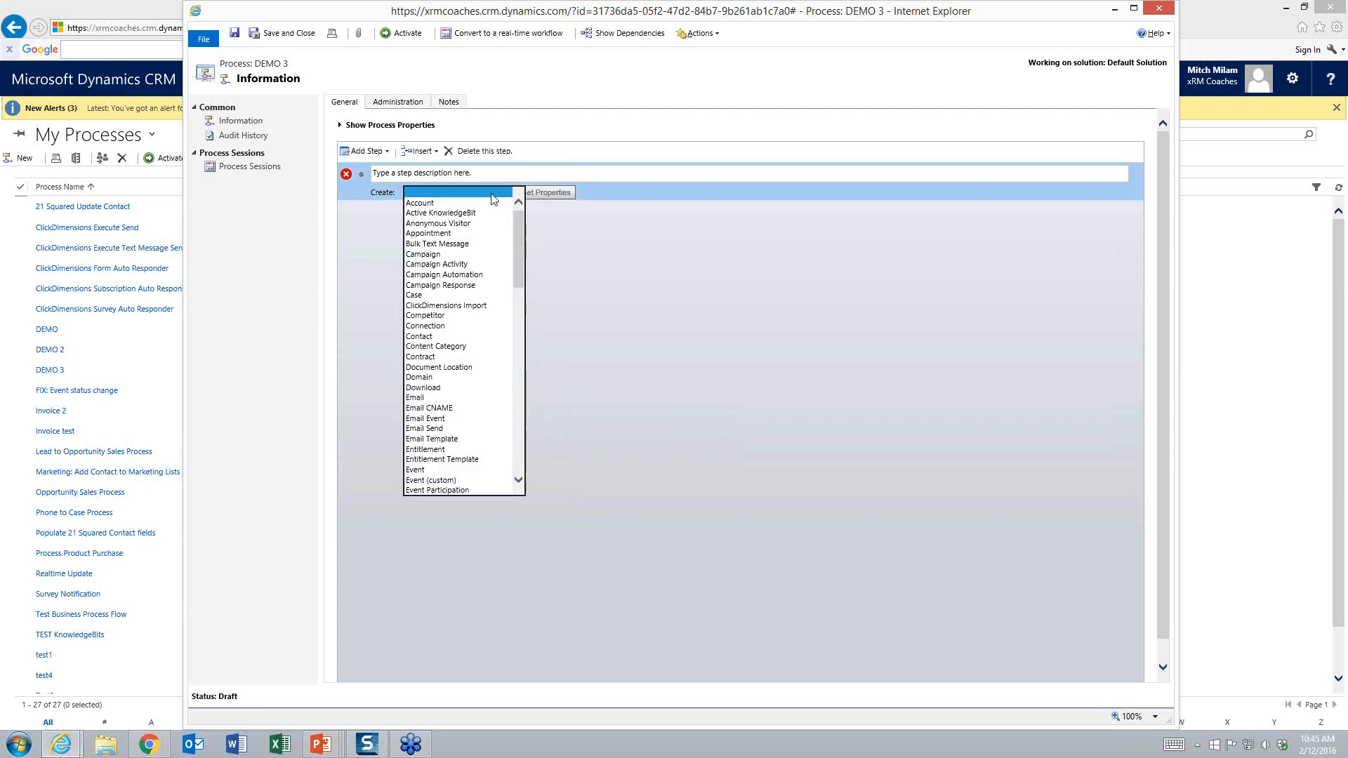
click(431, 295)
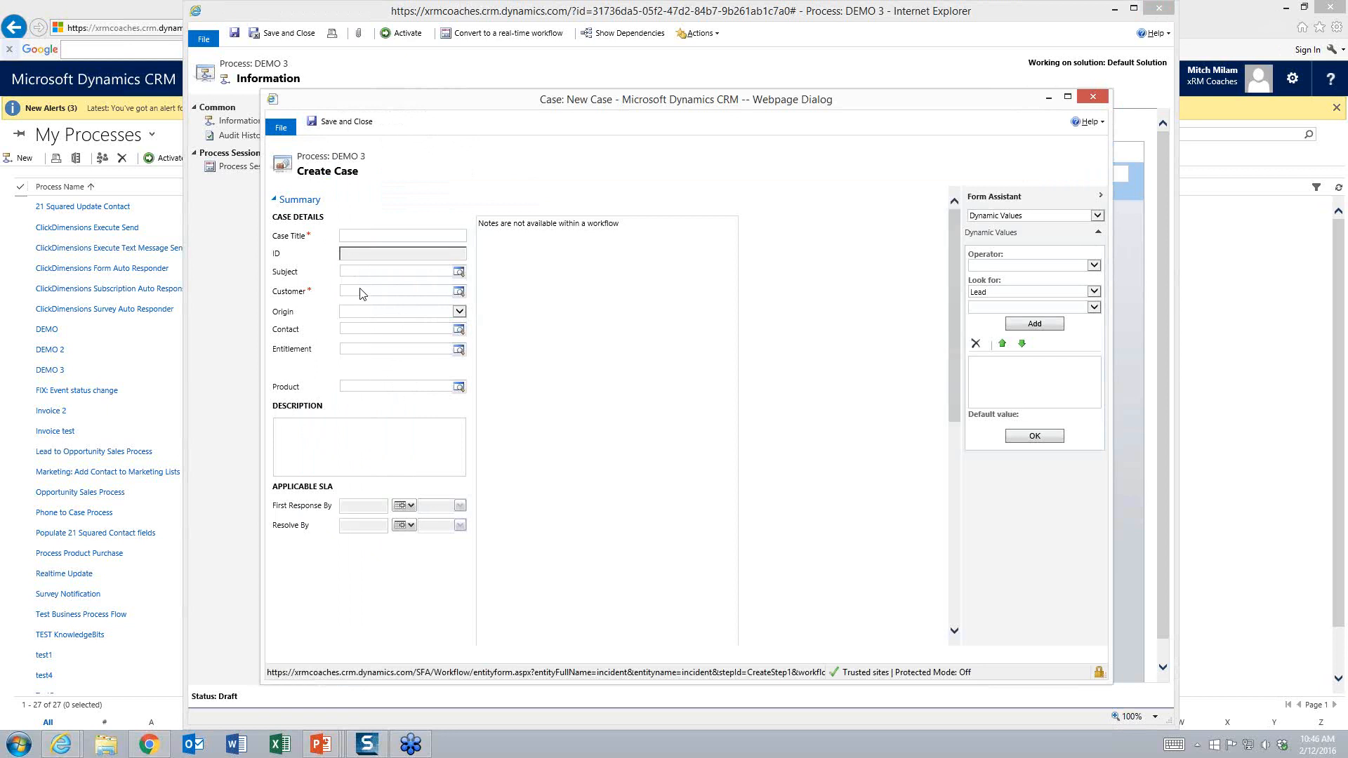
- Add the Lead's E-mail field as a dynamic value for the case's Description
click(331, 434)
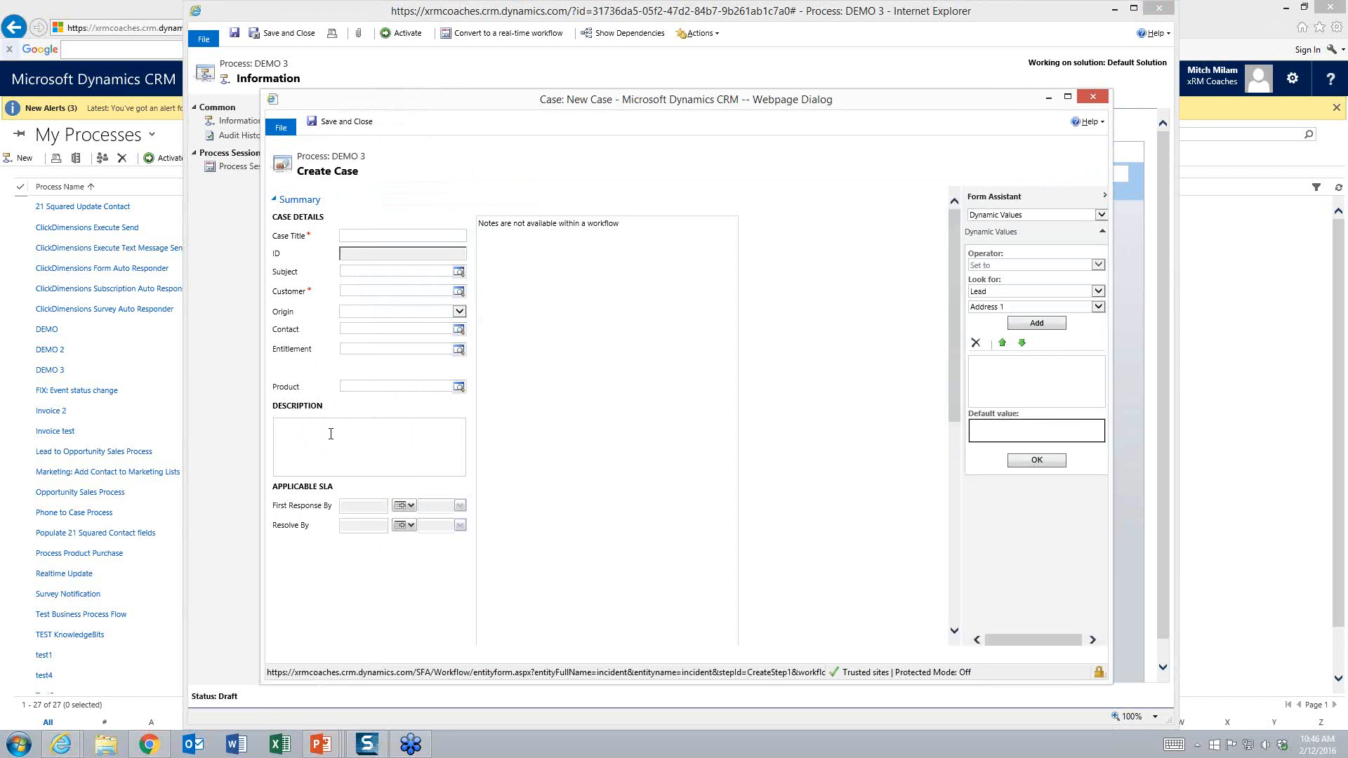
click(1032, 296)
click(1031, 293)
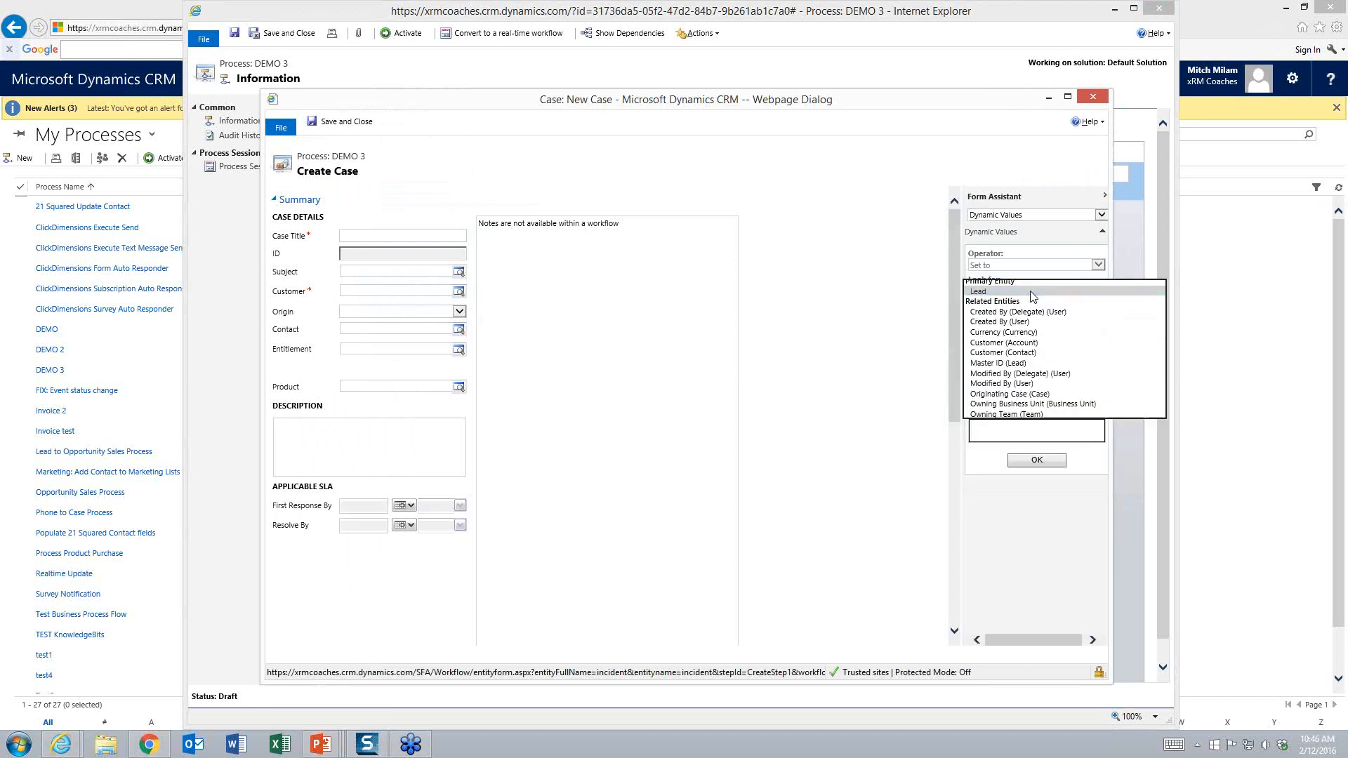
scroll(1065, 350, down, 15)
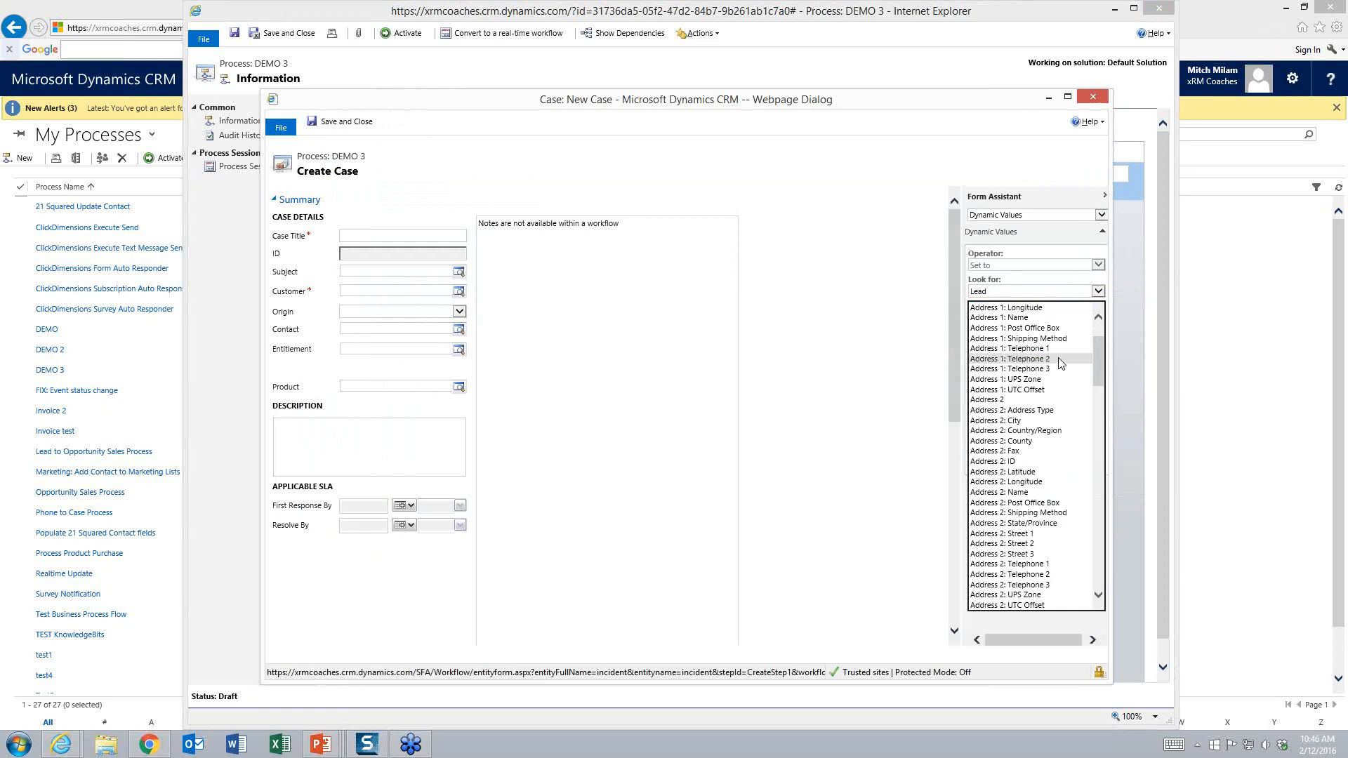
scroll(1060, 363, down, 2)
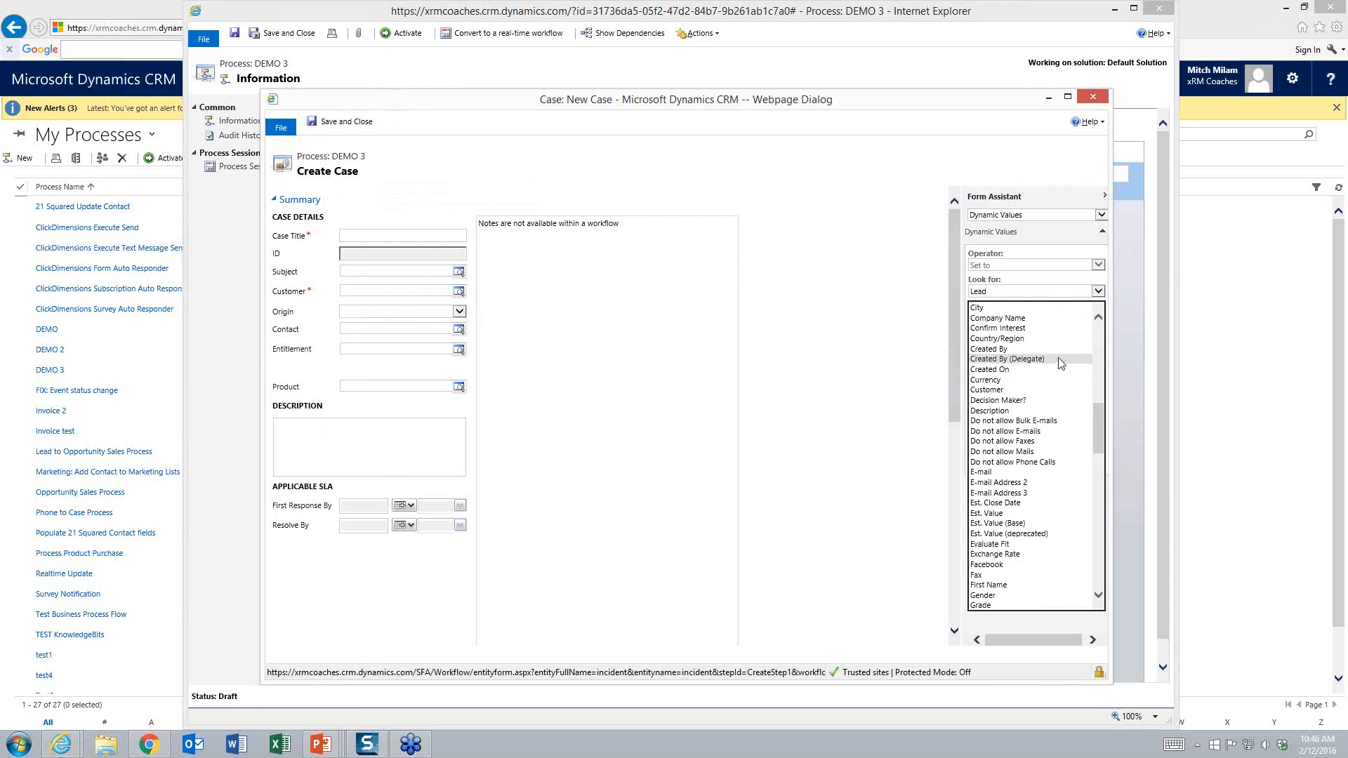
click(1004, 475)
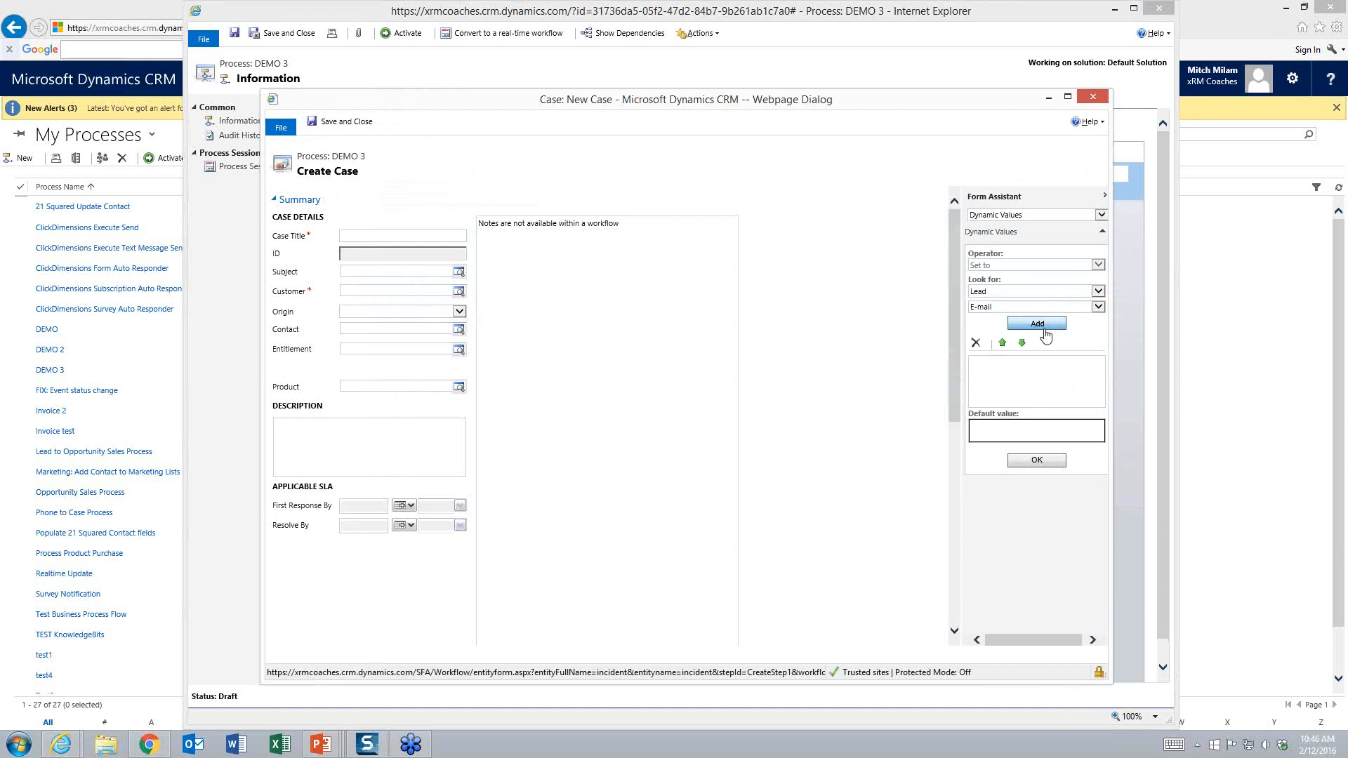
click(1045, 330)
- Give the e-mail dynamic value the default "[no email]" and insert it into the Description
text(Test)
key(BackSpace)
key(BackSpace)
key(BackSpace)
key(BackSpace)
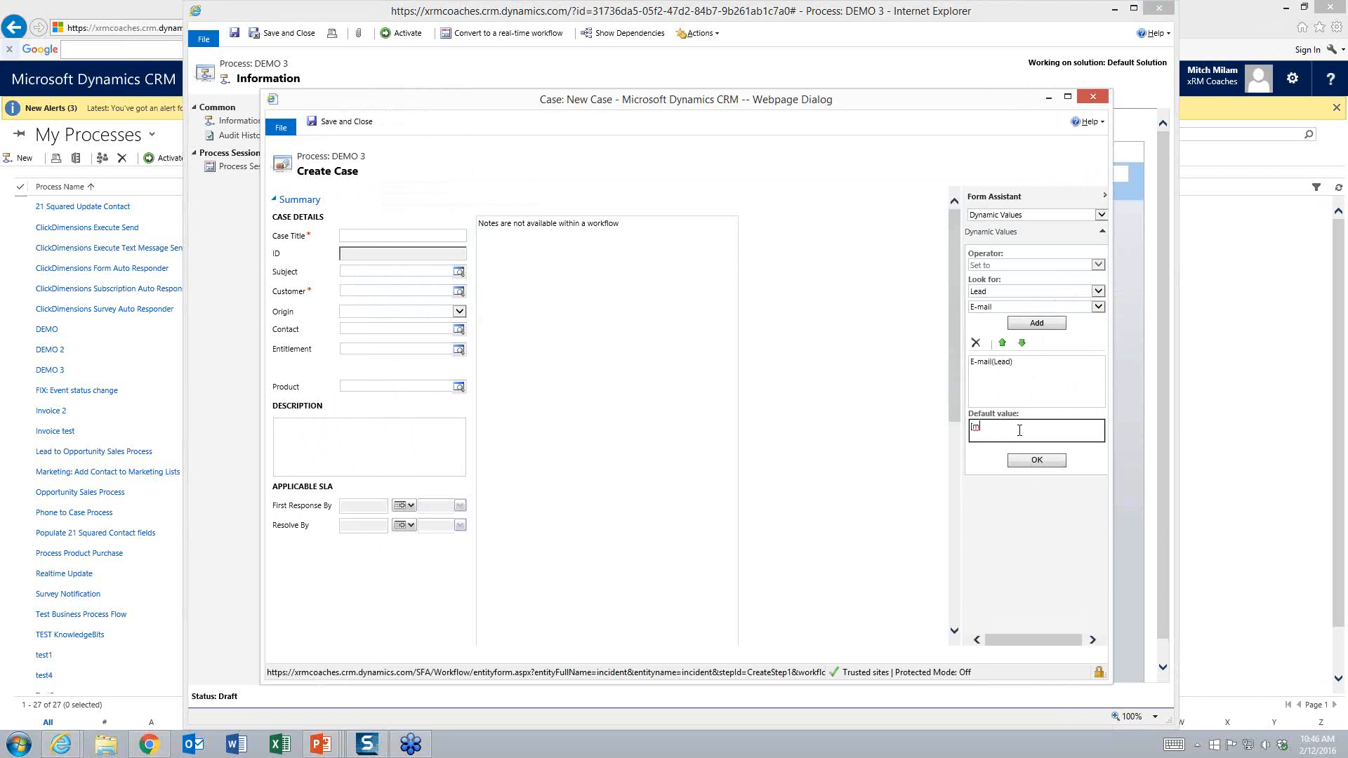
text([no email)
click(1037, 460)
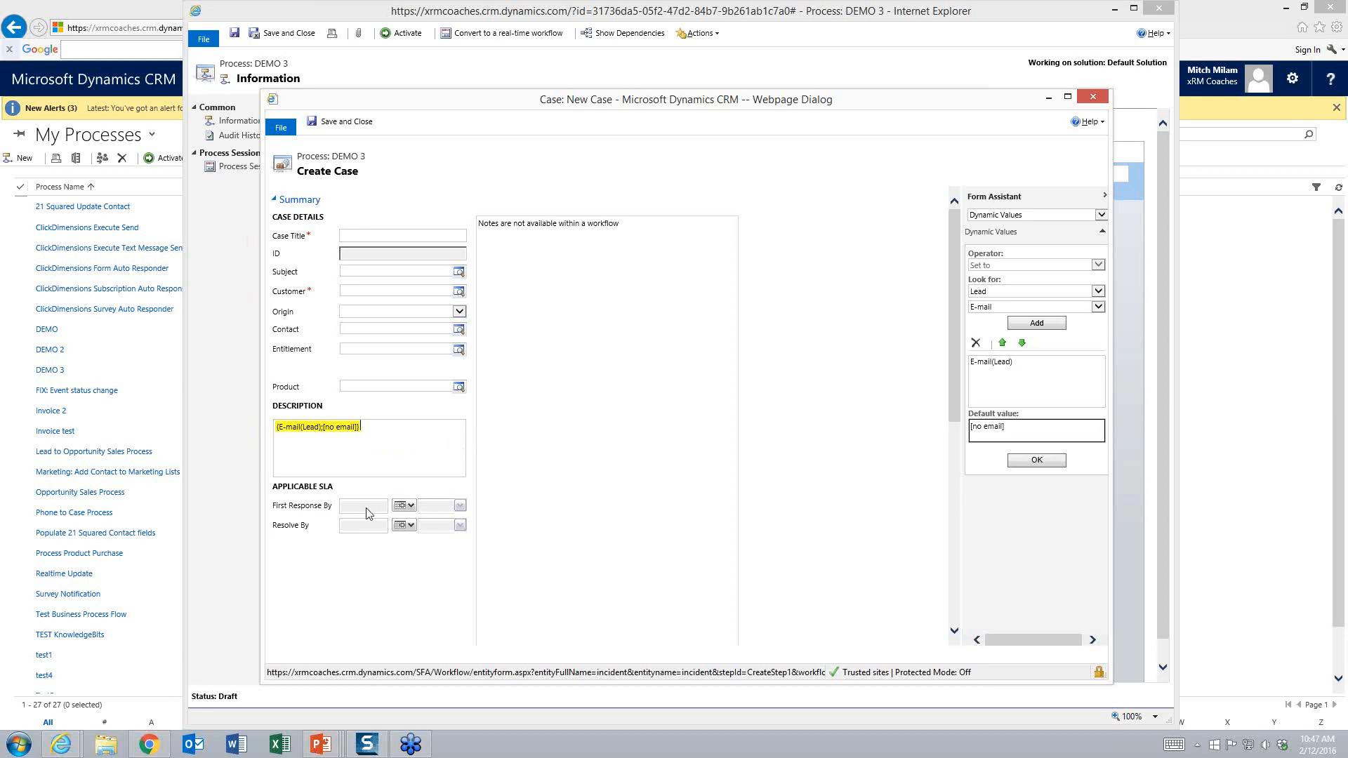
- Set the case's Origin to Web
click(375, 320)
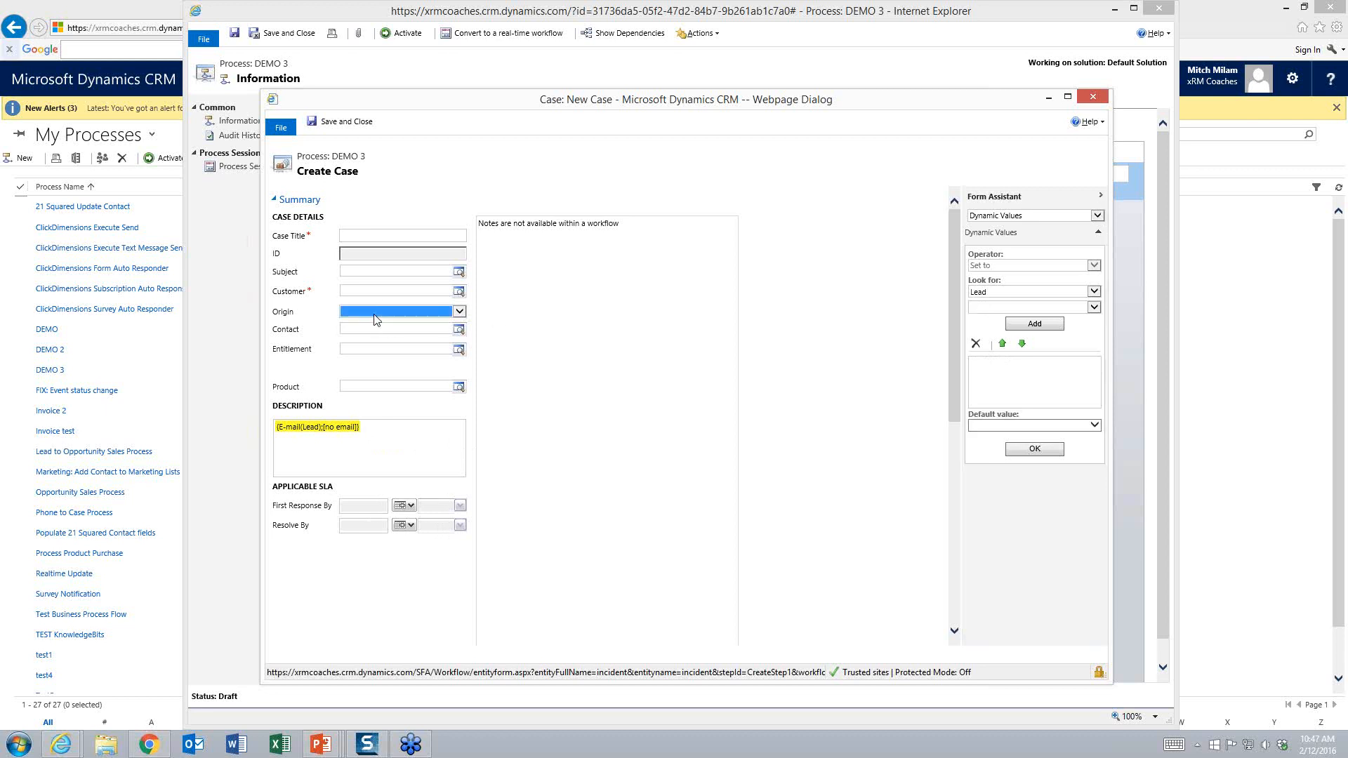
click(459, 312)
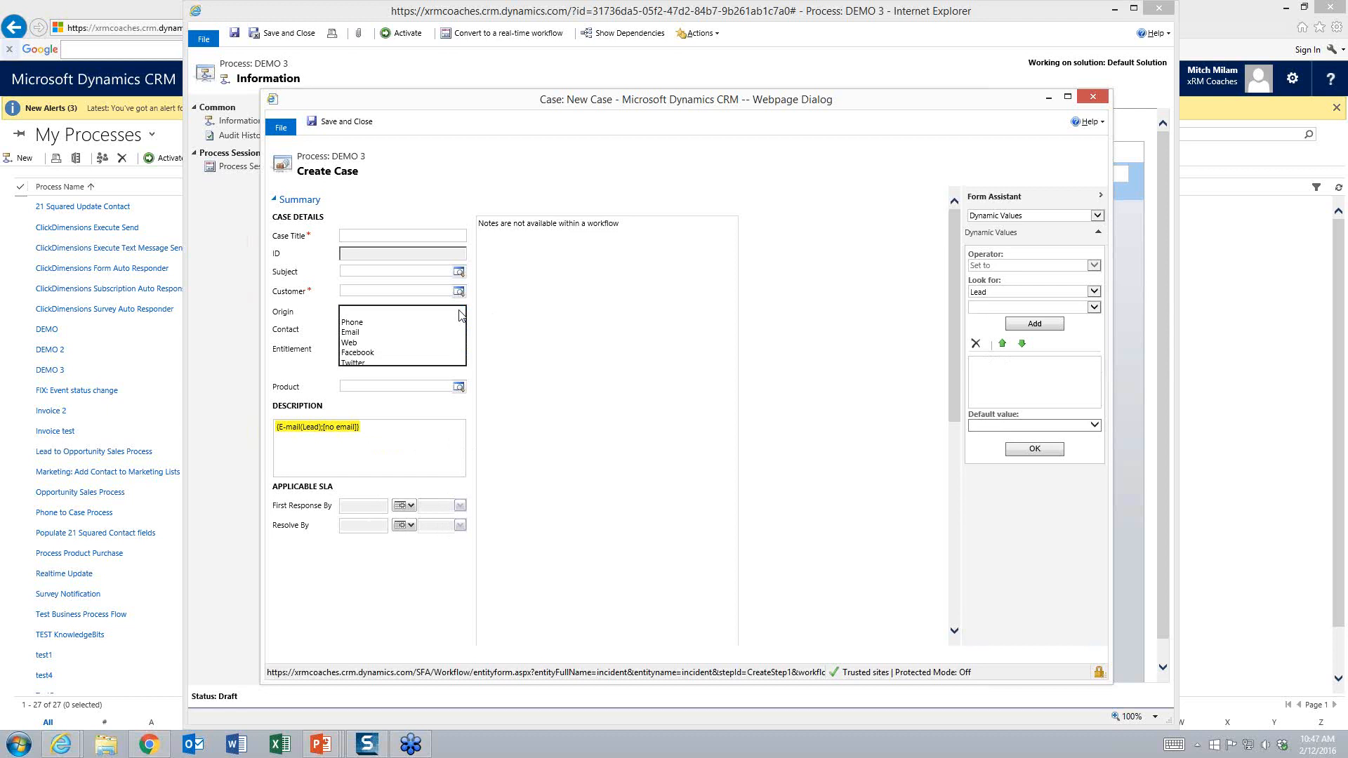
click(381, 343)
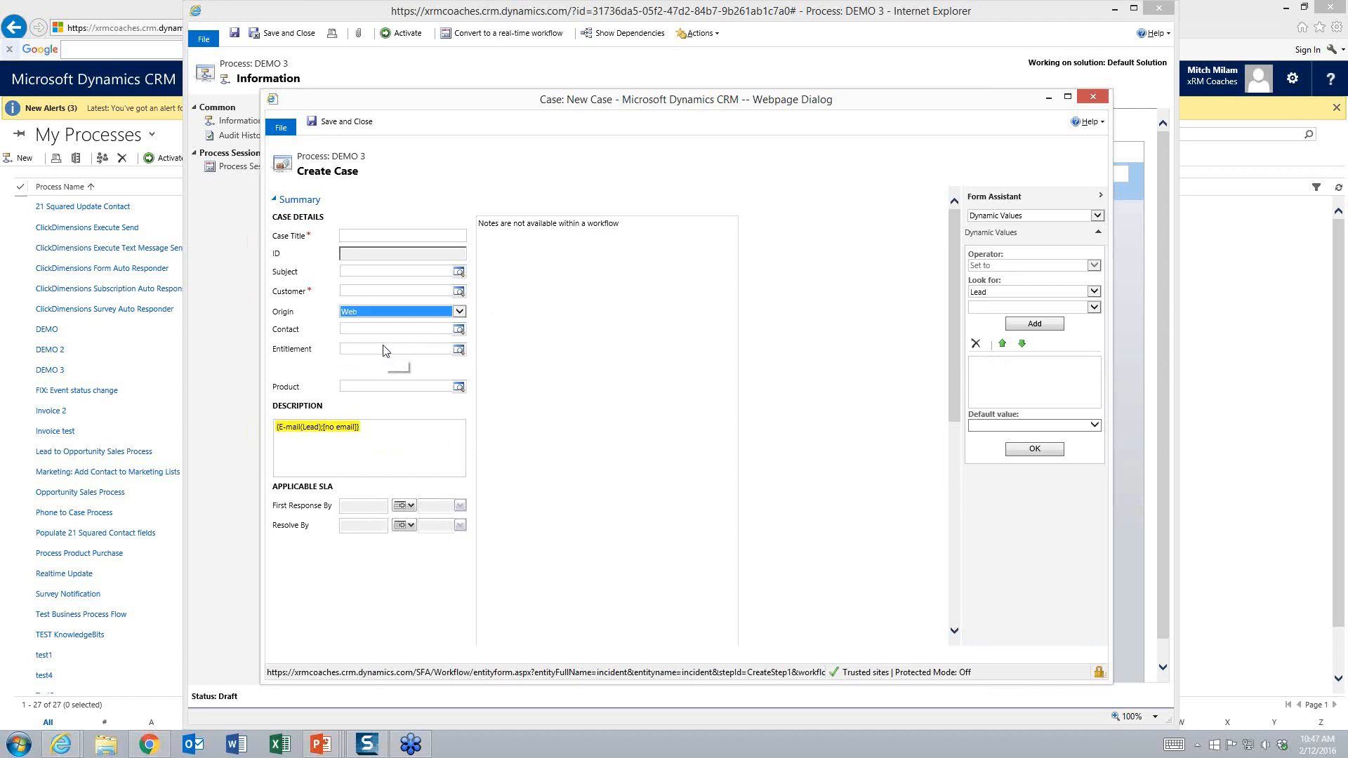
- Fill the case's Contact with the Lead's Customer as a dynamic value
click(377, 329)
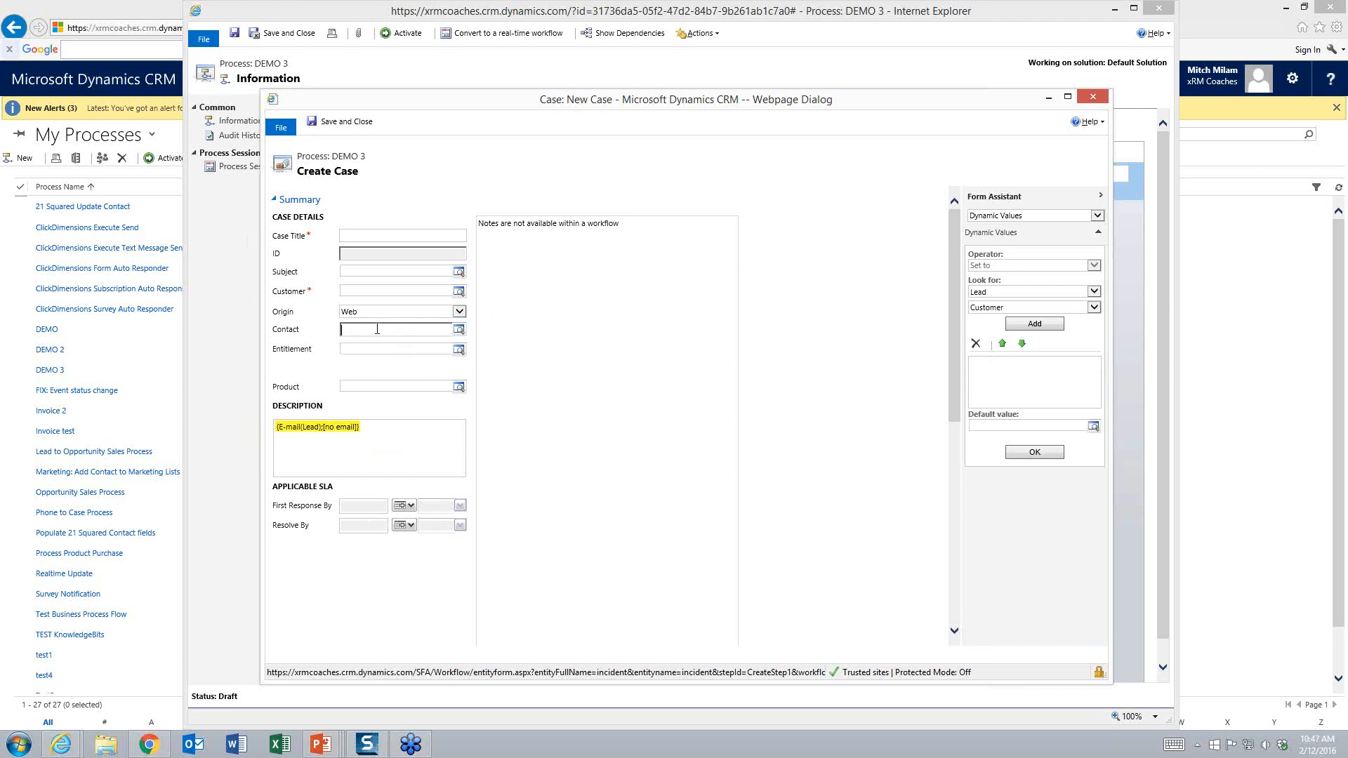
click(1098, 308)
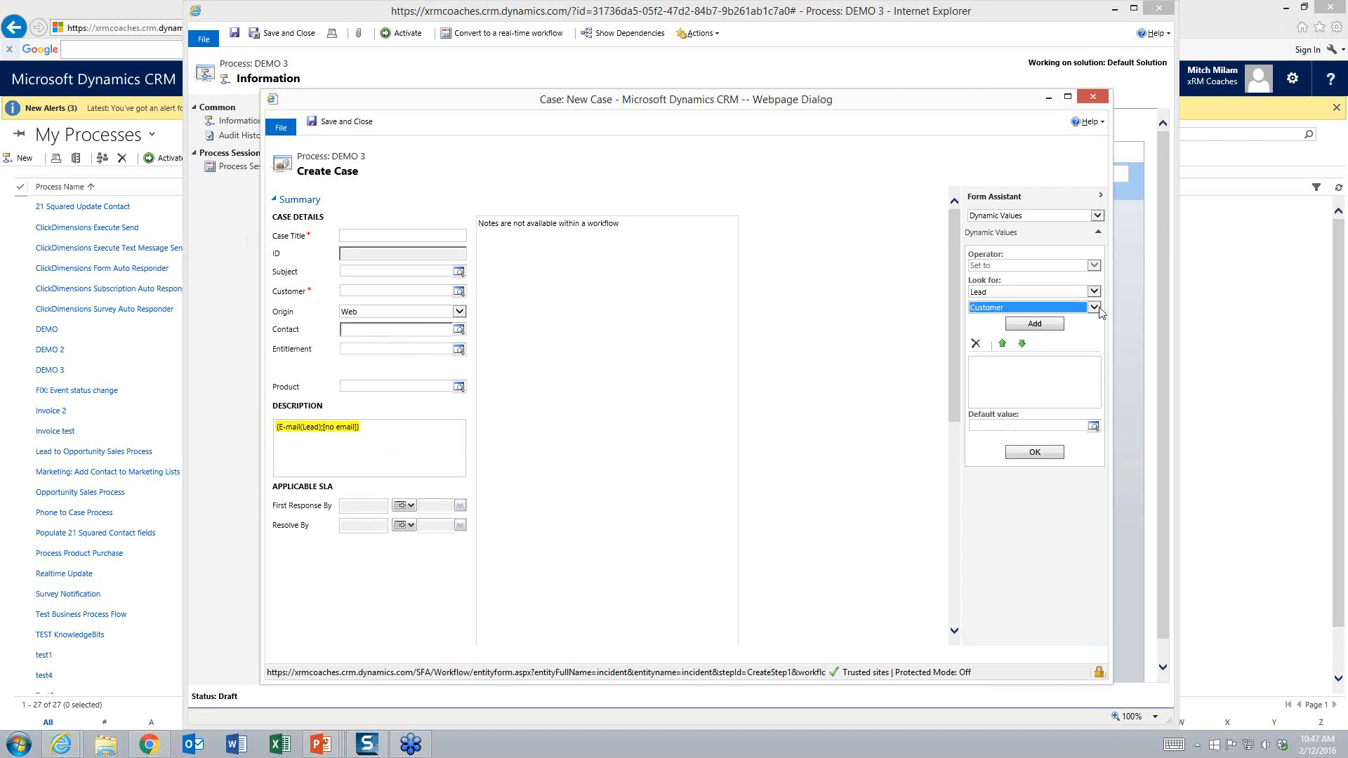
click(1099, 308)
click(1099, 308)
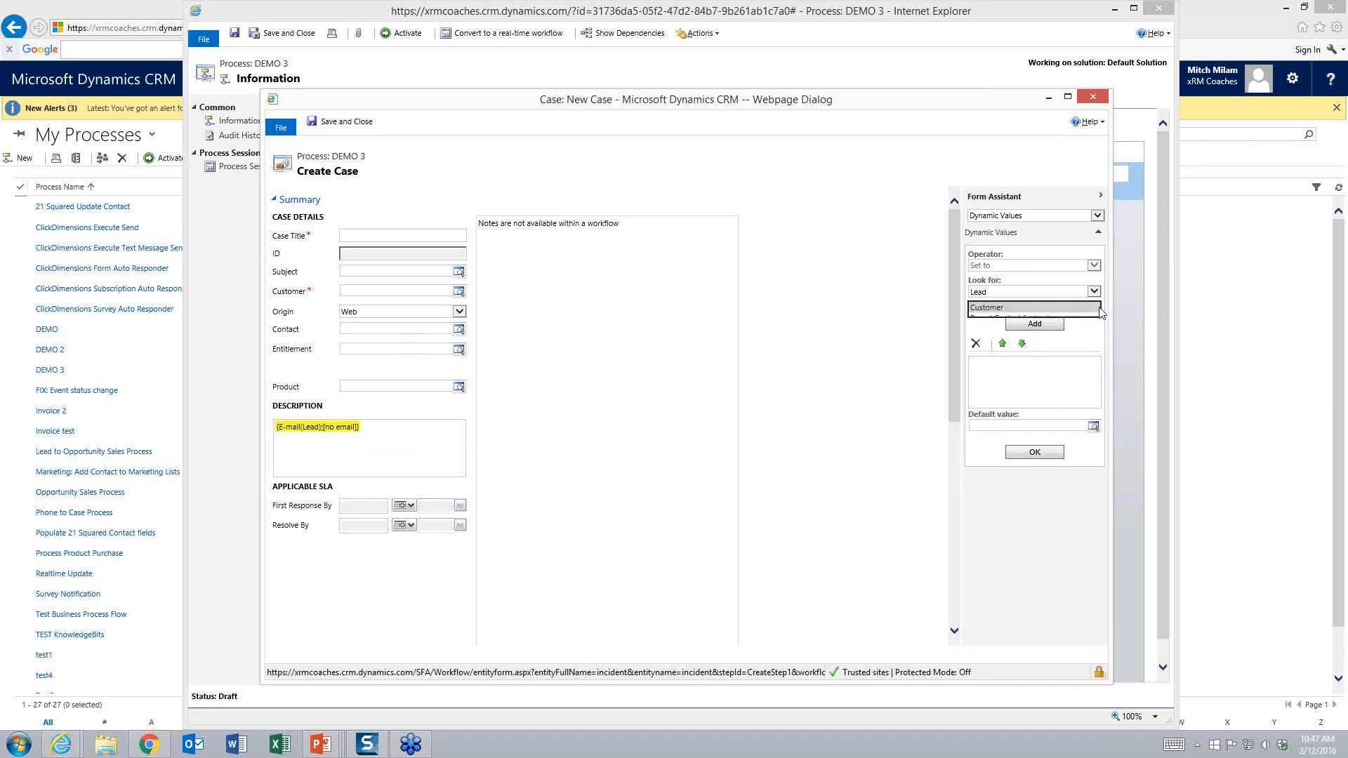
click(1038, 329)
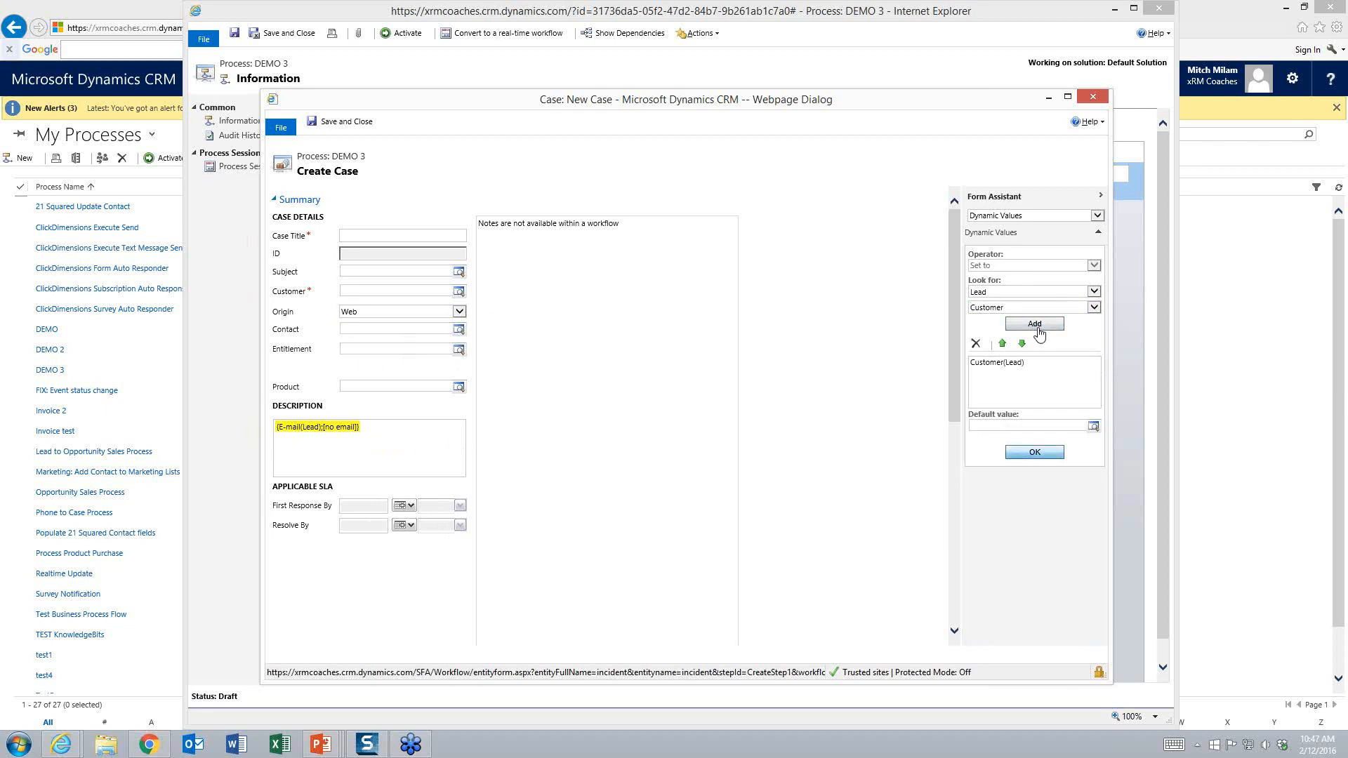
click(1033, 454)
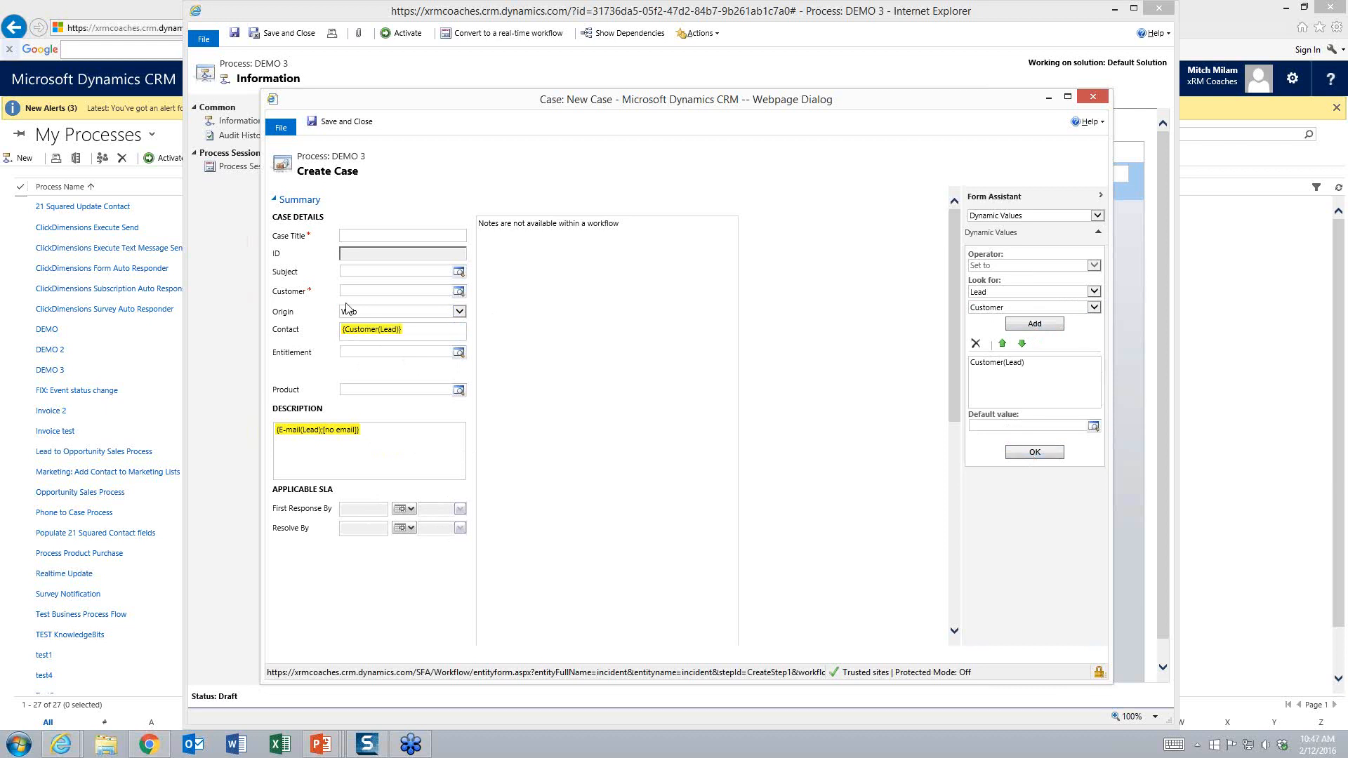
- Start the Case Title with "Case from Web Site (" and append the Process Execution Time as a dynamic value
click(378, 246)
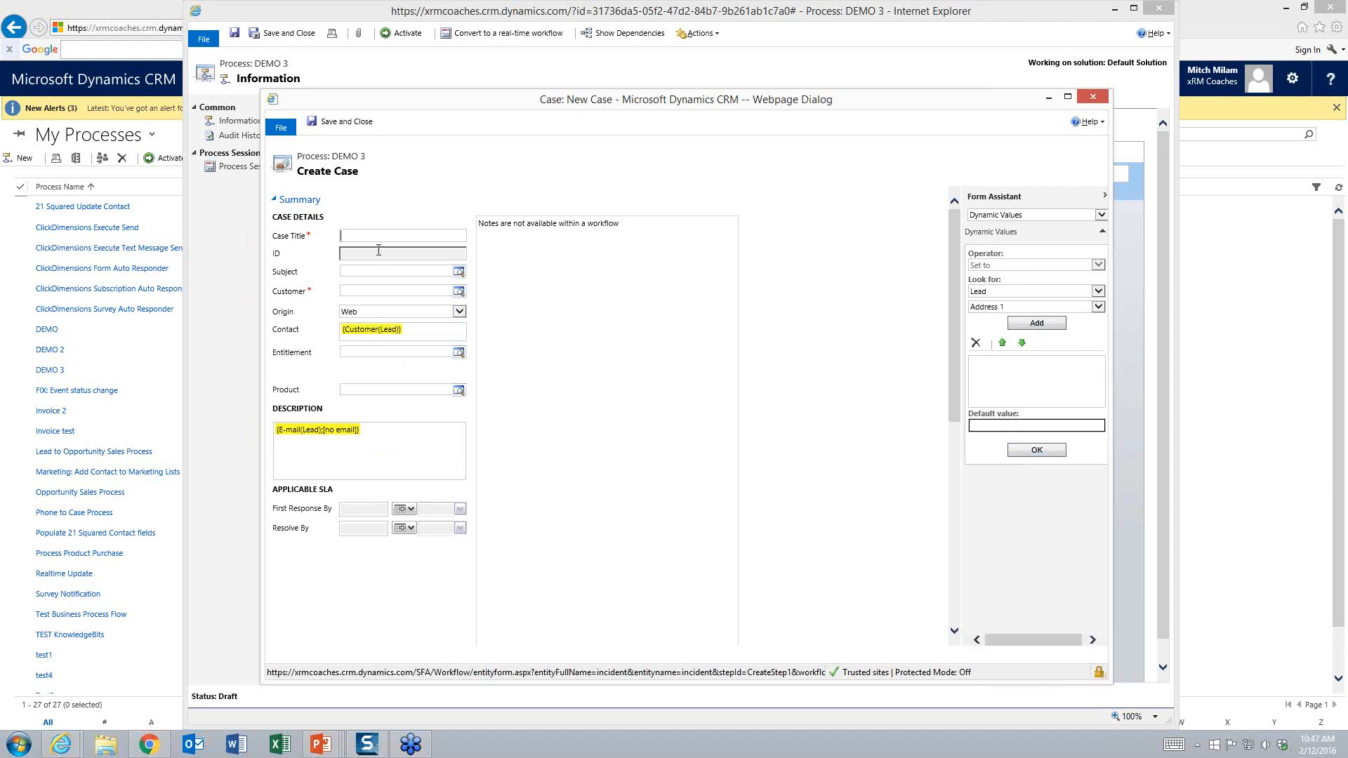
text(Case from Web Site ()
click(1098, 309)
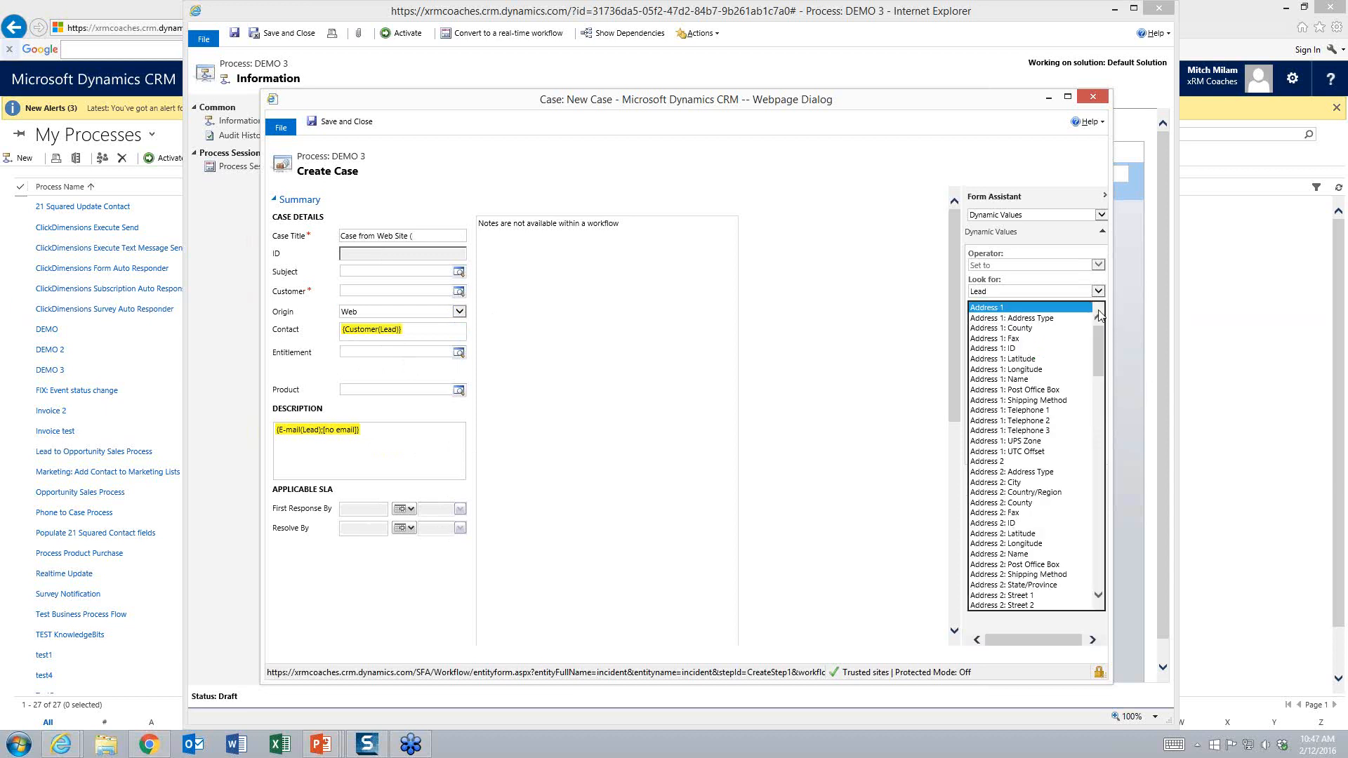
scroll(1053, 421, down, 7)
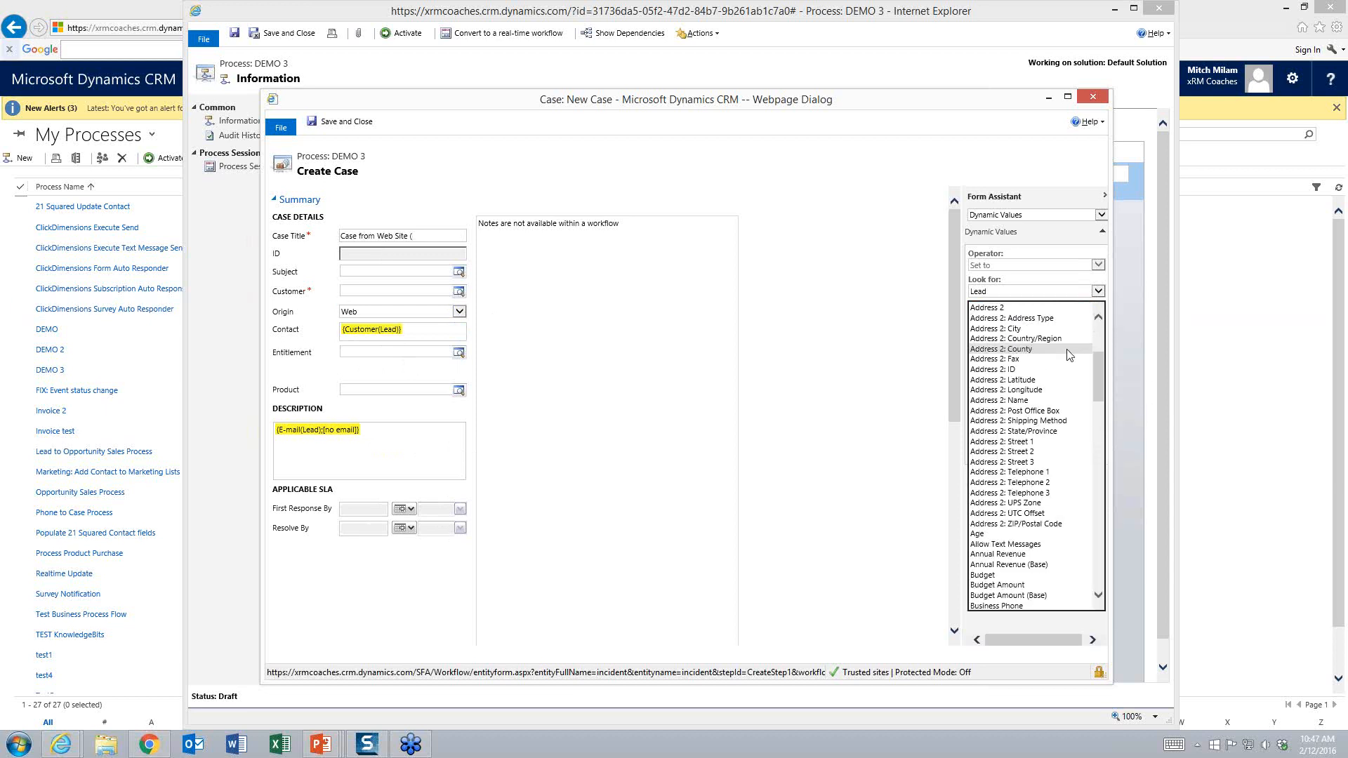
click(1062, 241)
click(1098, 291)
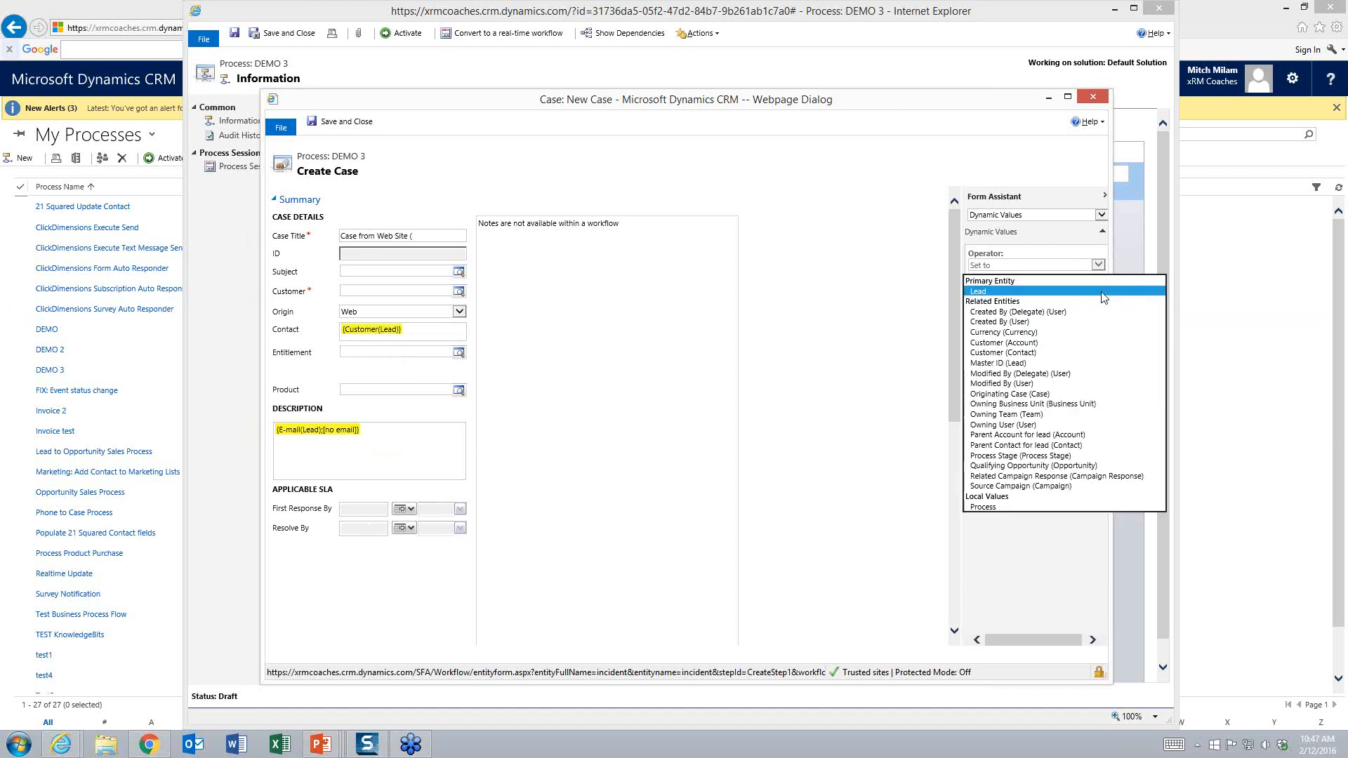
click(999, 504)
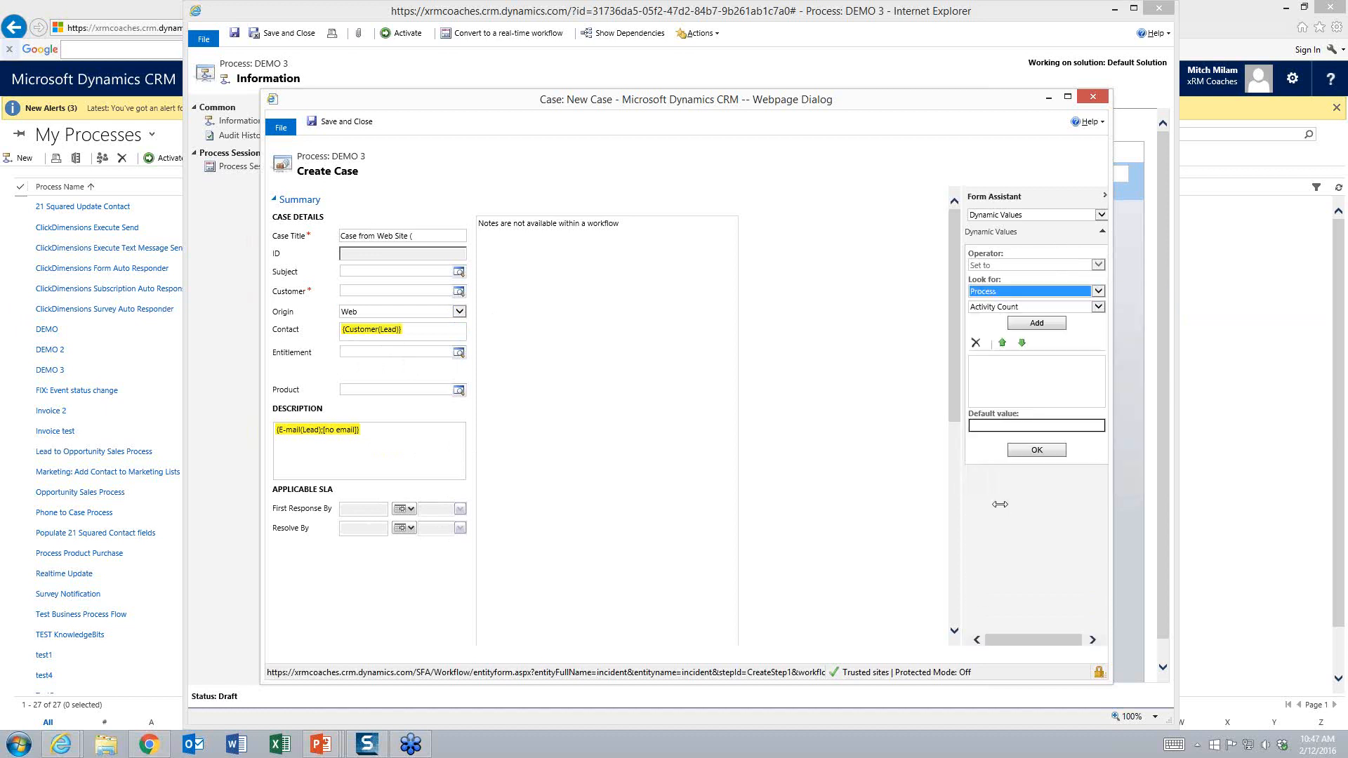
click(1098, 306)
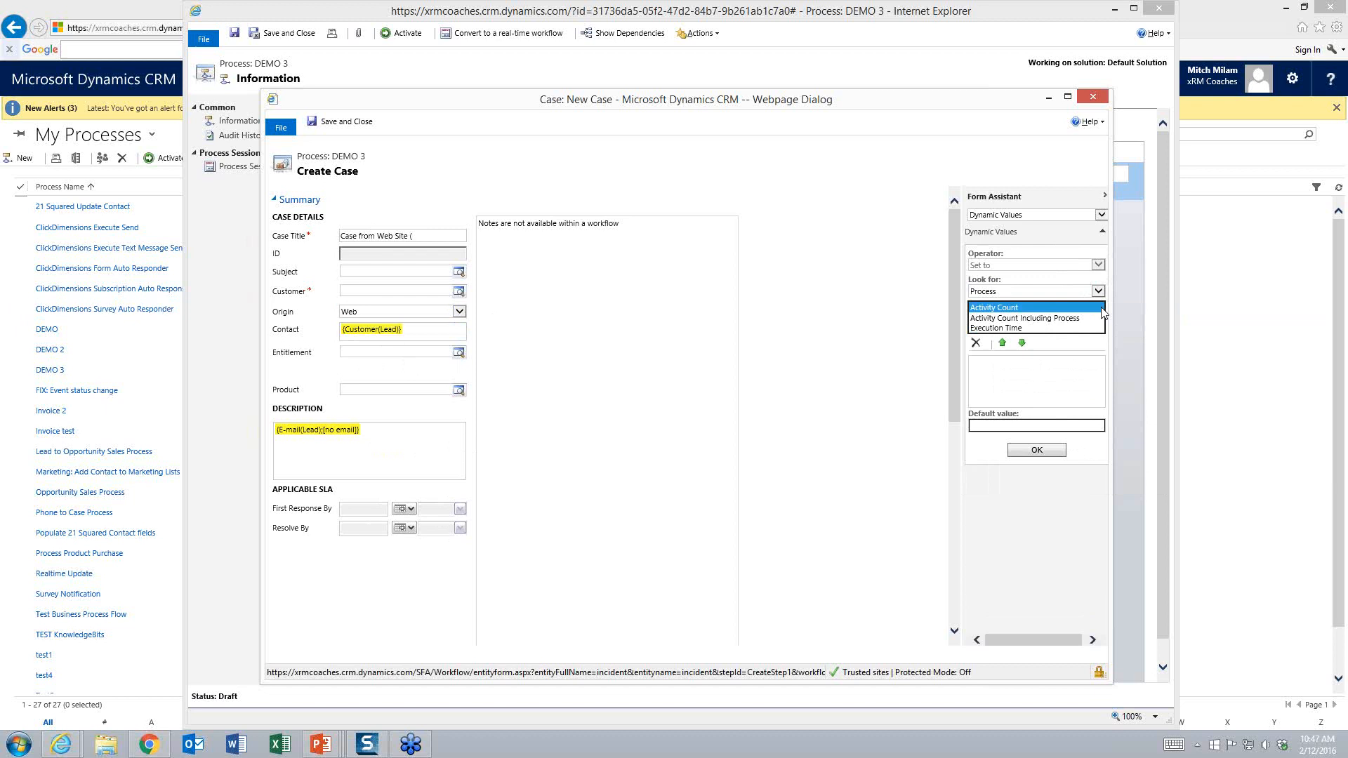
click(1030, 328)
click(1030, 327)
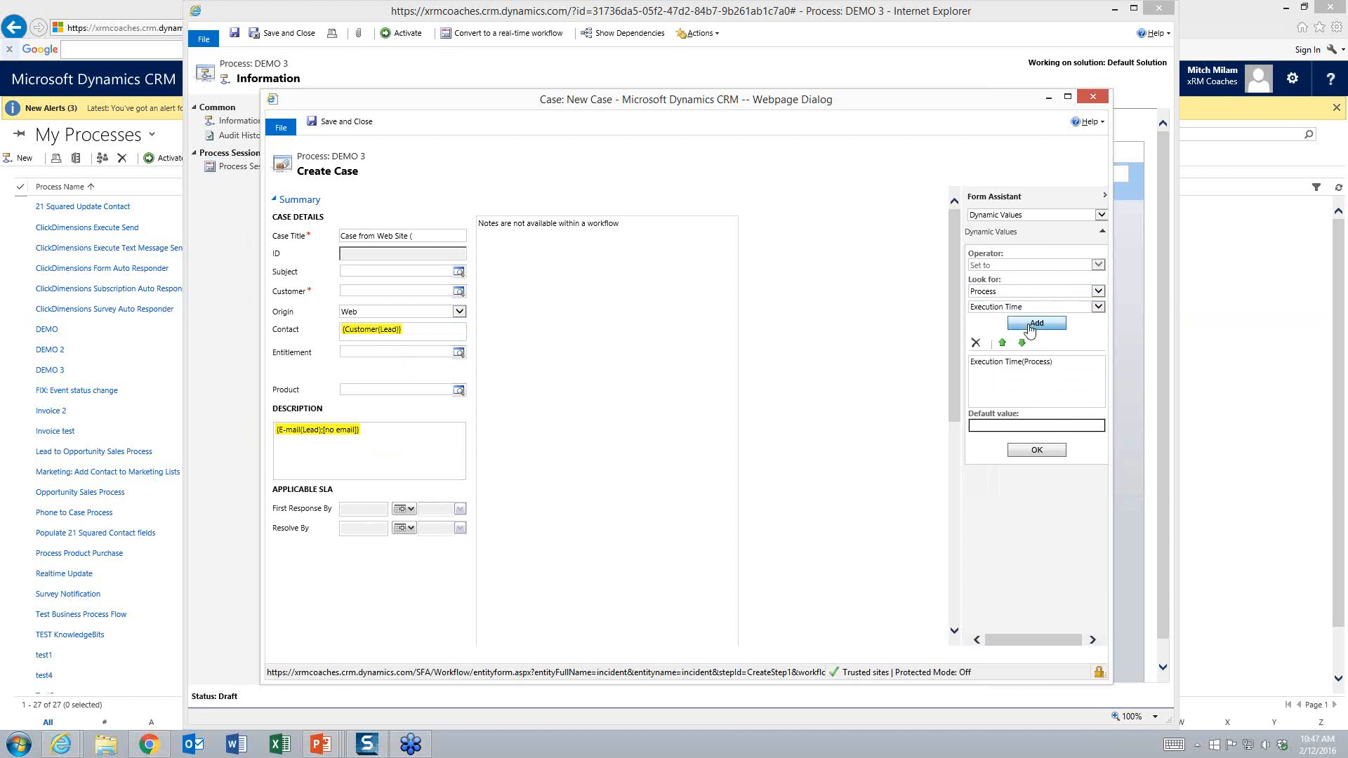
click(1036, 449)
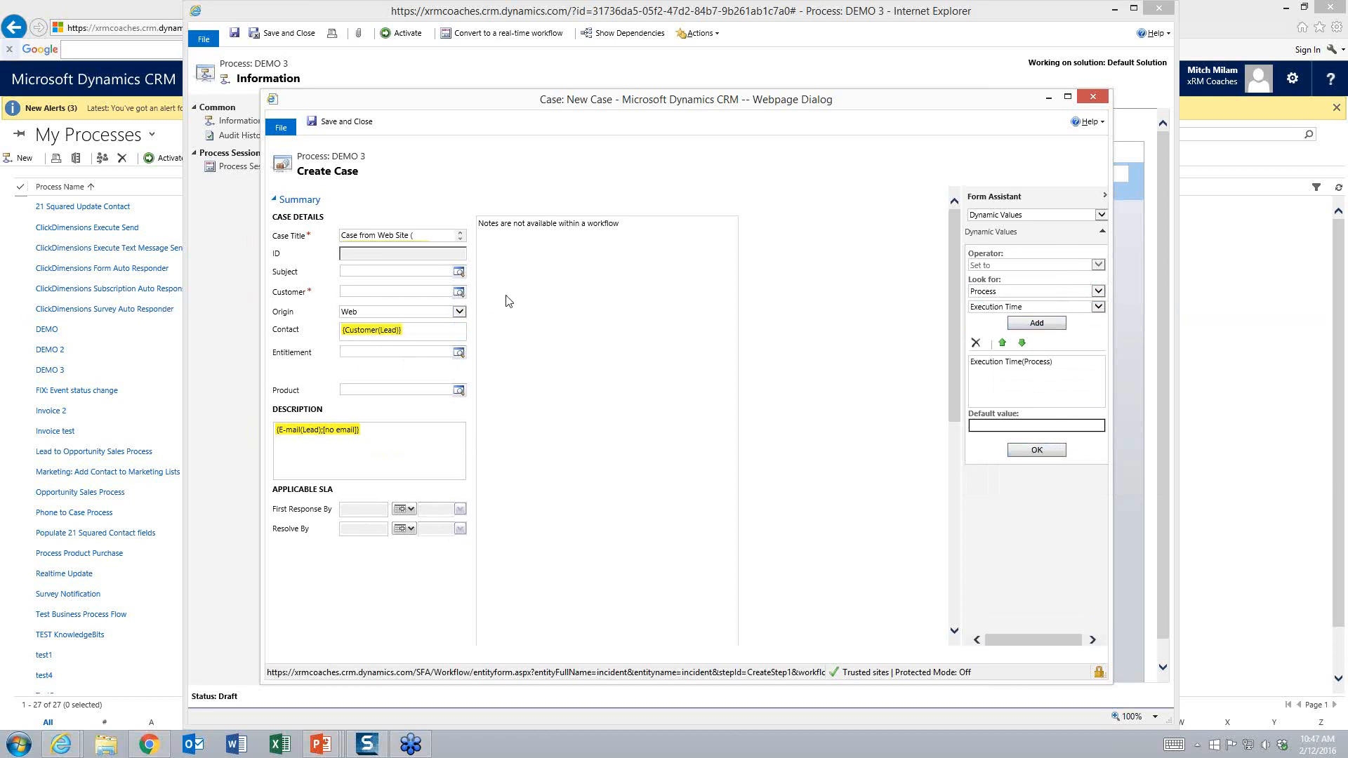
- Add a closing parenthesis after the execution time in the Case Title and check the complete title
click(462, 241)
click(454, 236)
text())
click(461, 233)
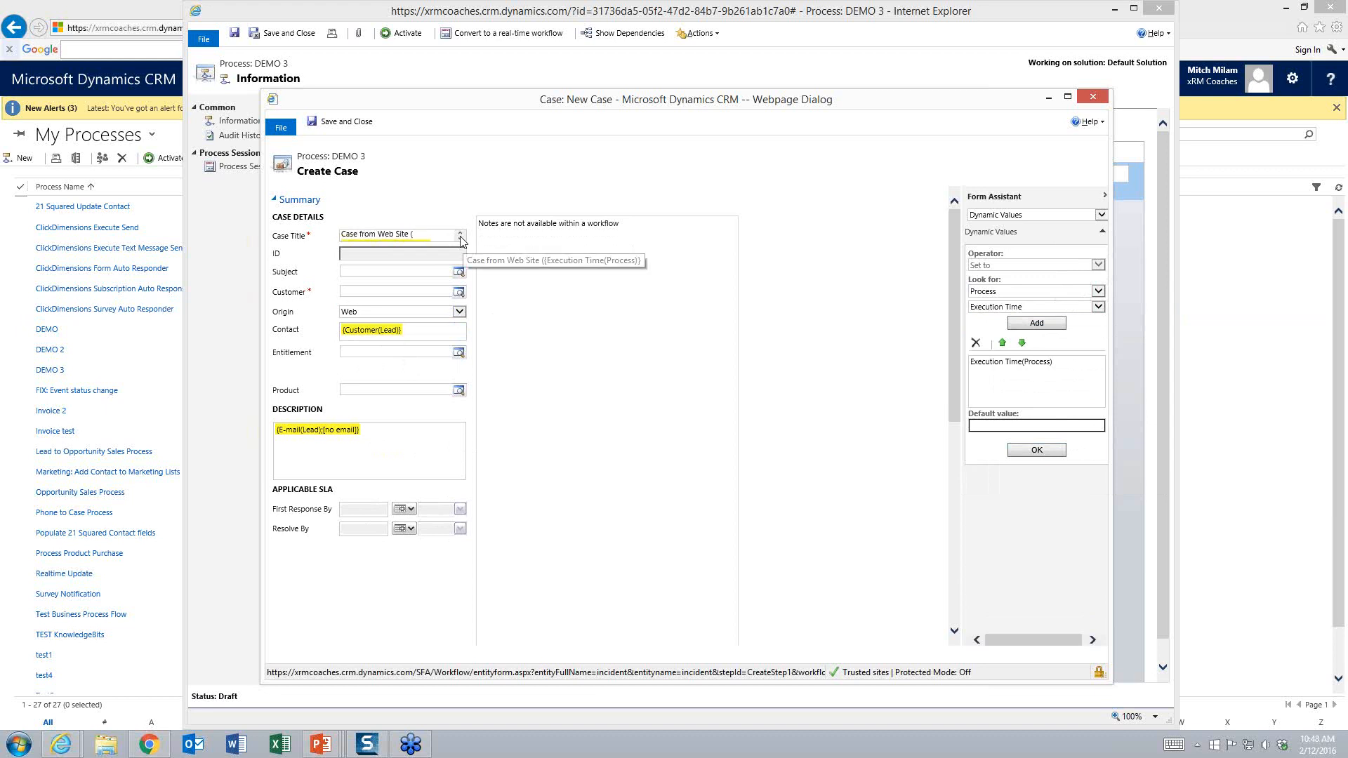
click(461, 239)
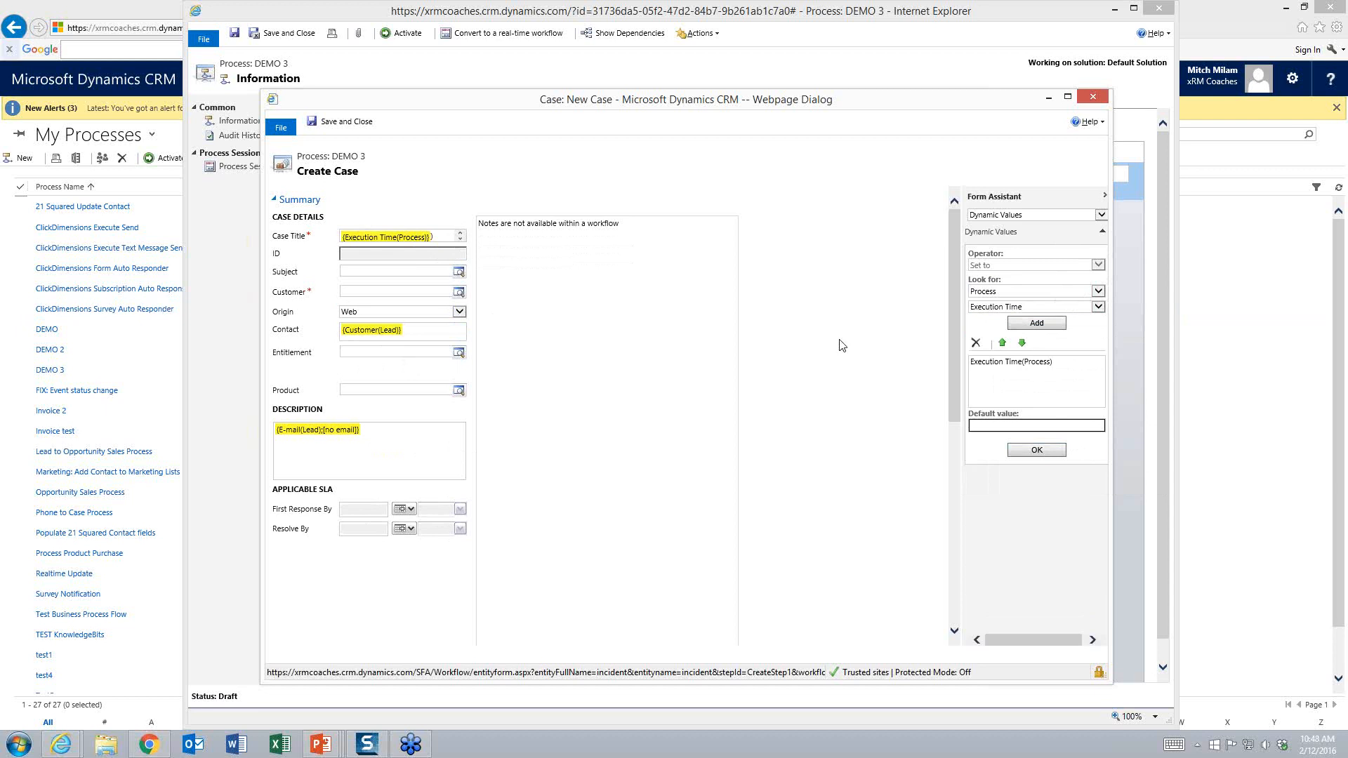
- Fill the case's Customer with the Lead's Parent Account for lead as a dynamic value
click(397, 295)
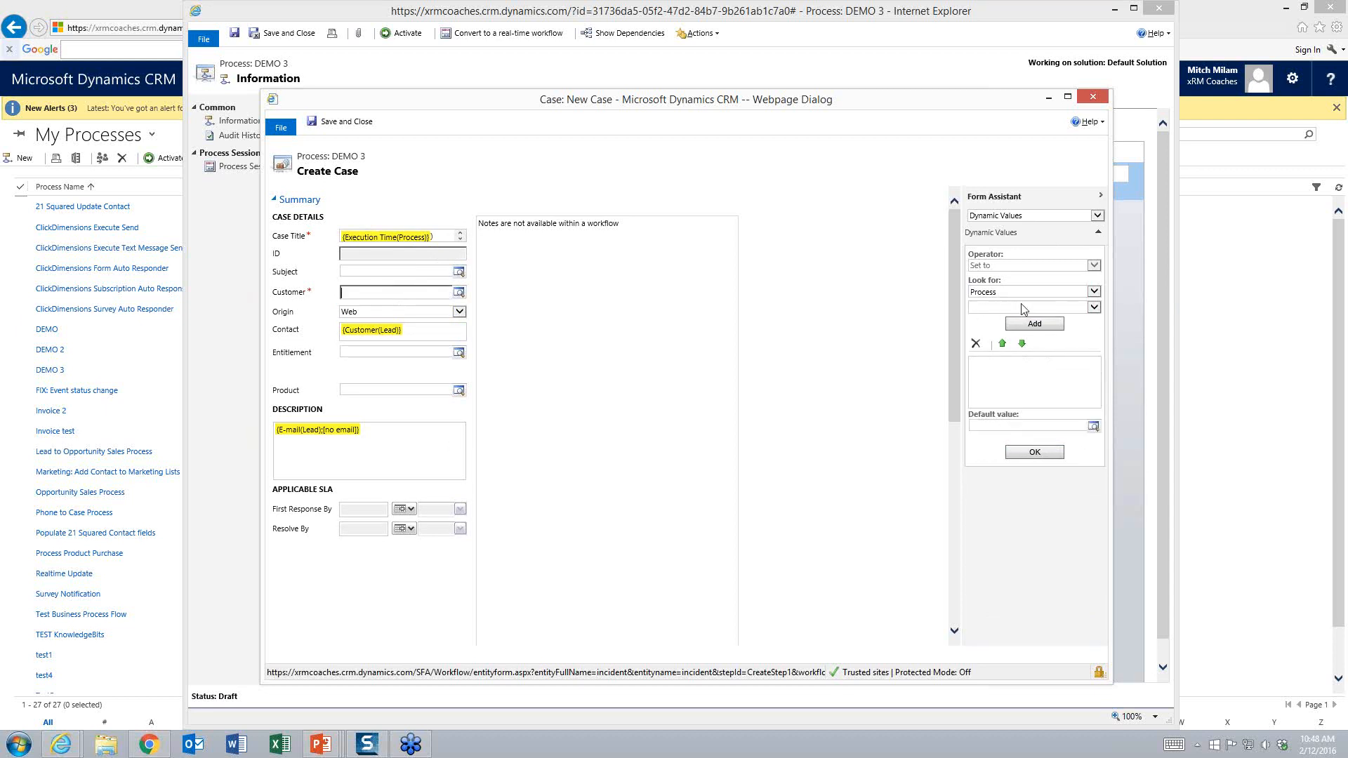
click(1094, 307)
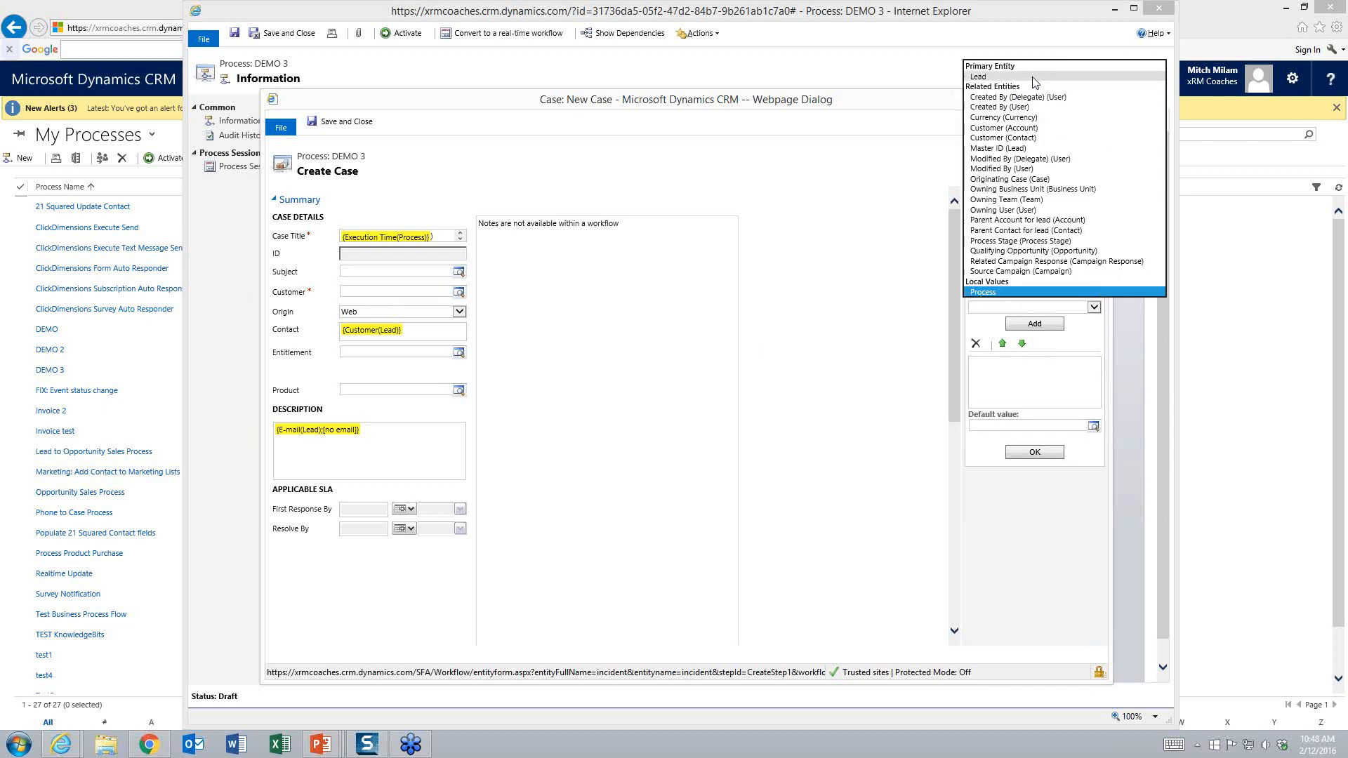
click(1033, 79)
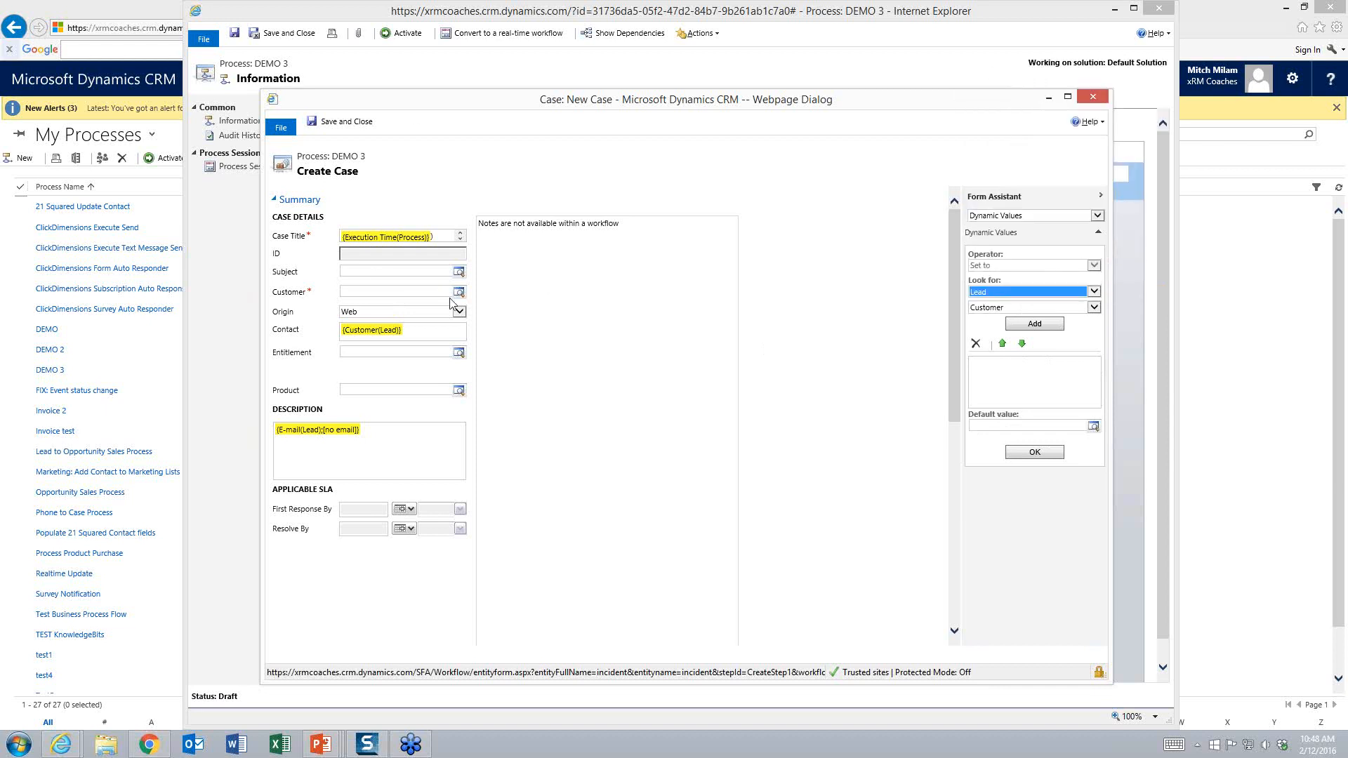
click(1093, 308)
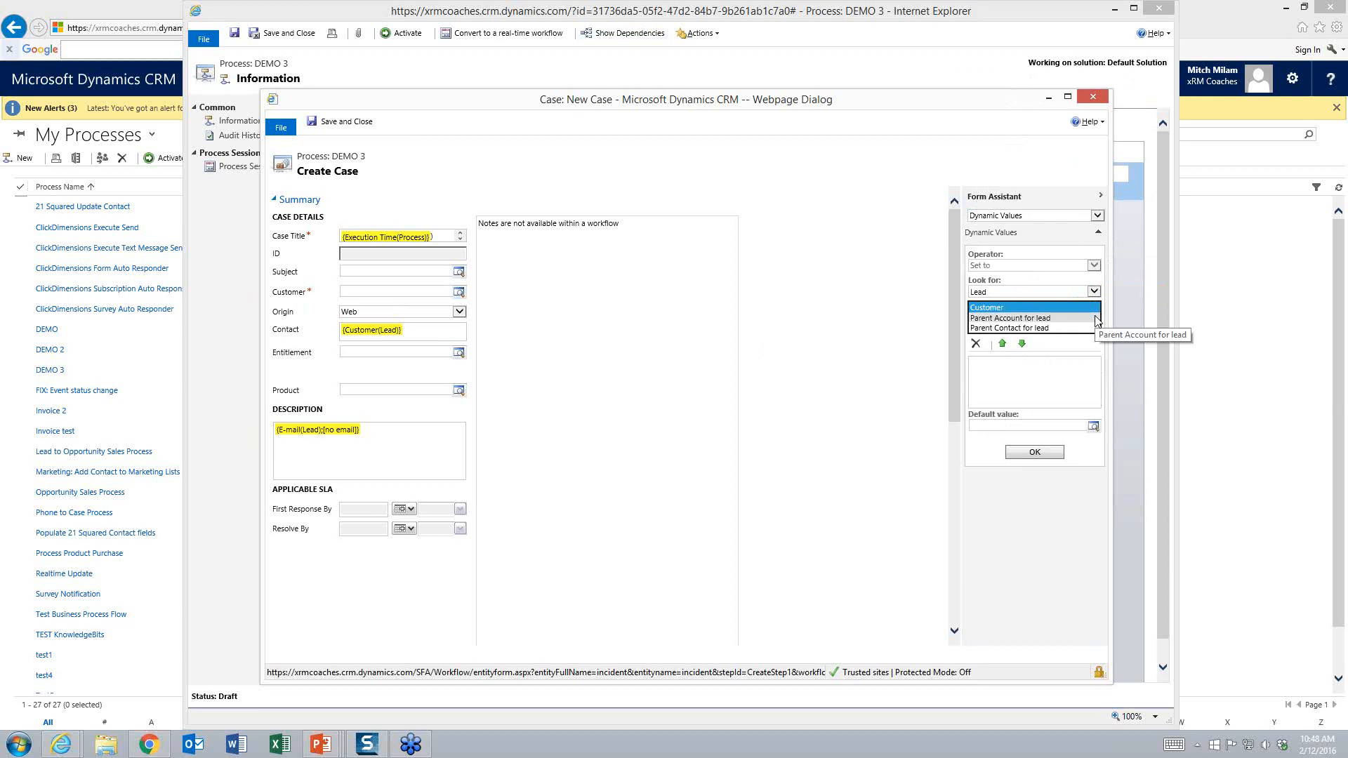
click(1097, 319)
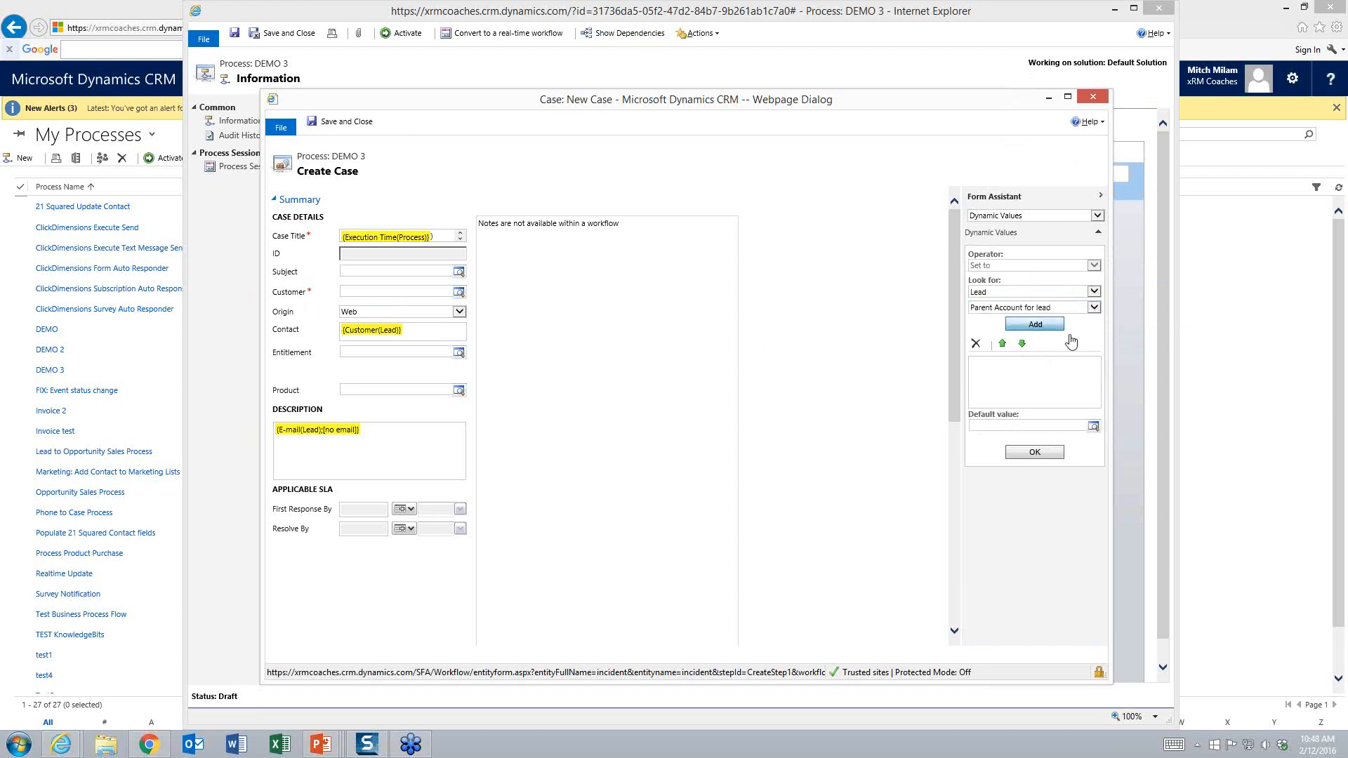
click(1060, 327)
click(1024, 456)
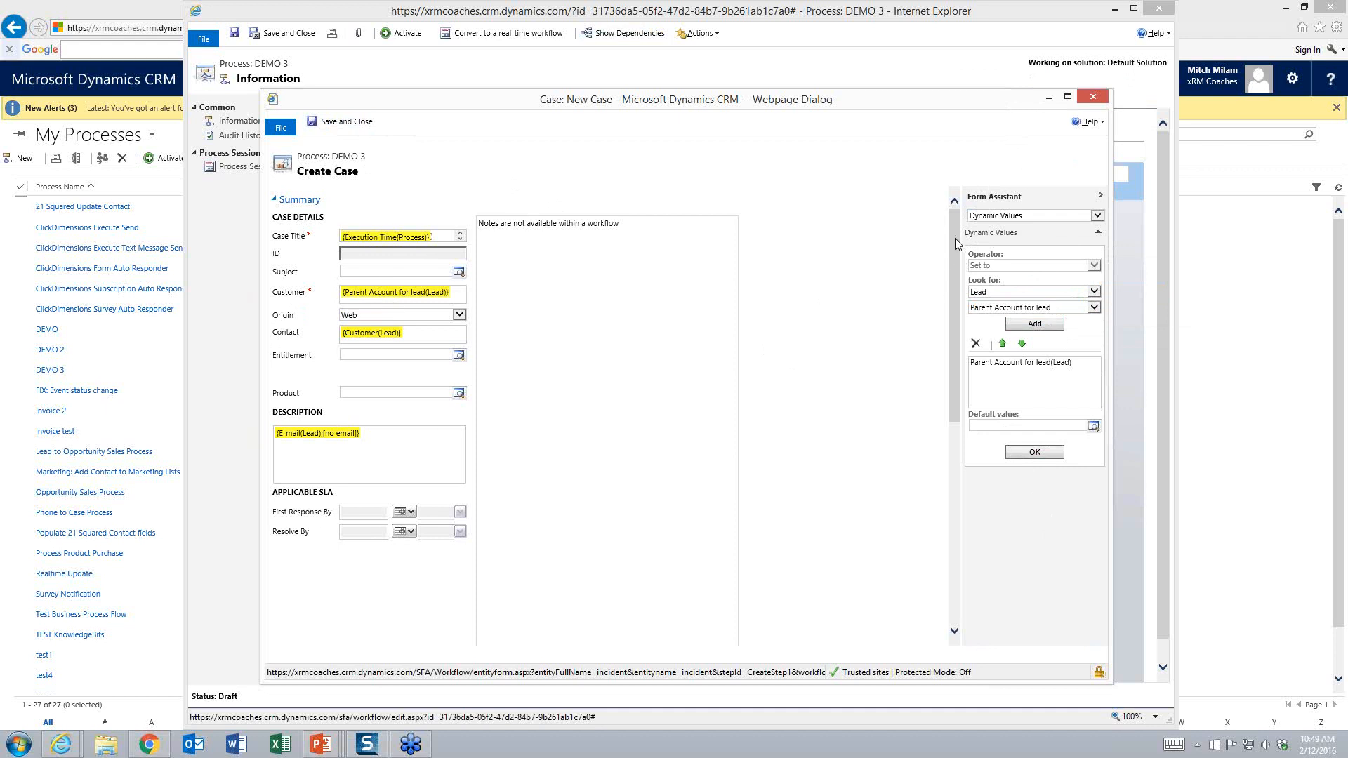
- Examine the remaining sections of the case form, including the Additional Fields
drag(955, 238, 942, 487)
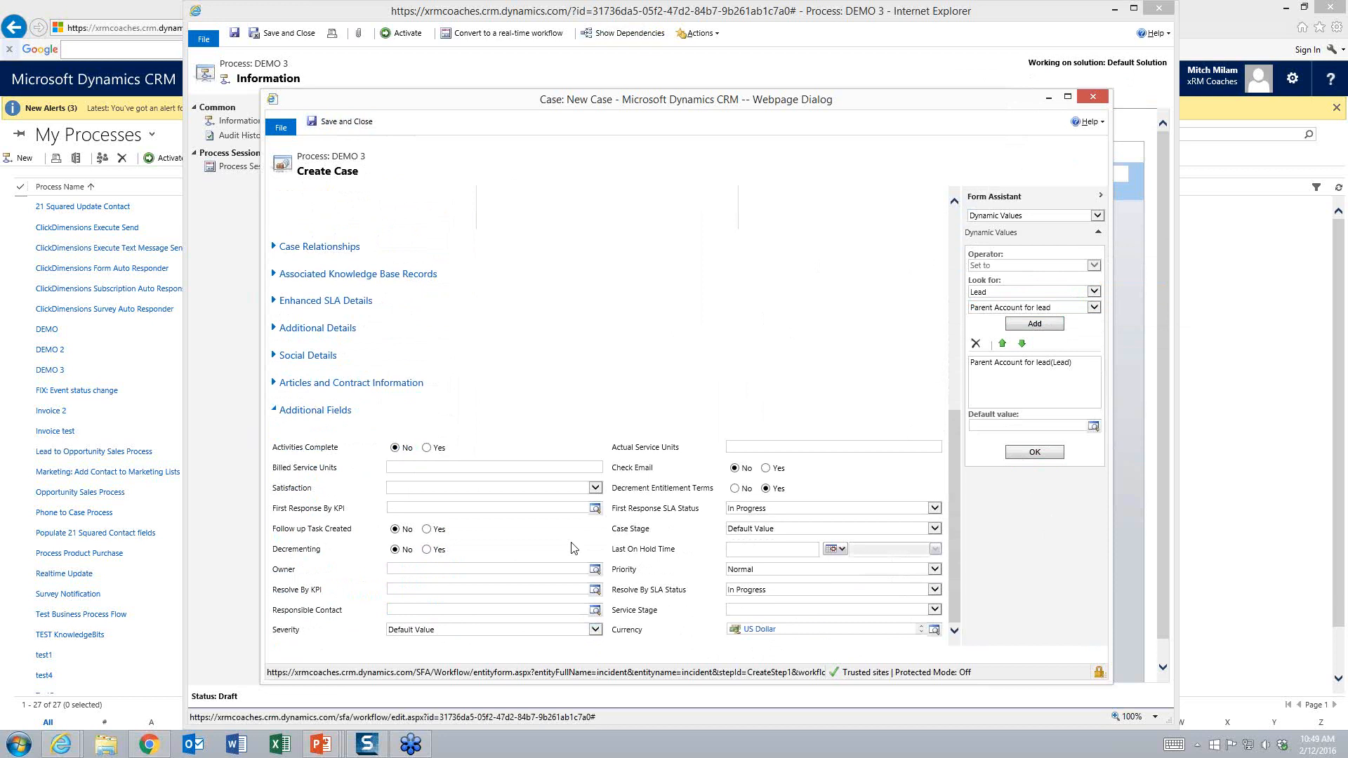
click(513, 469)
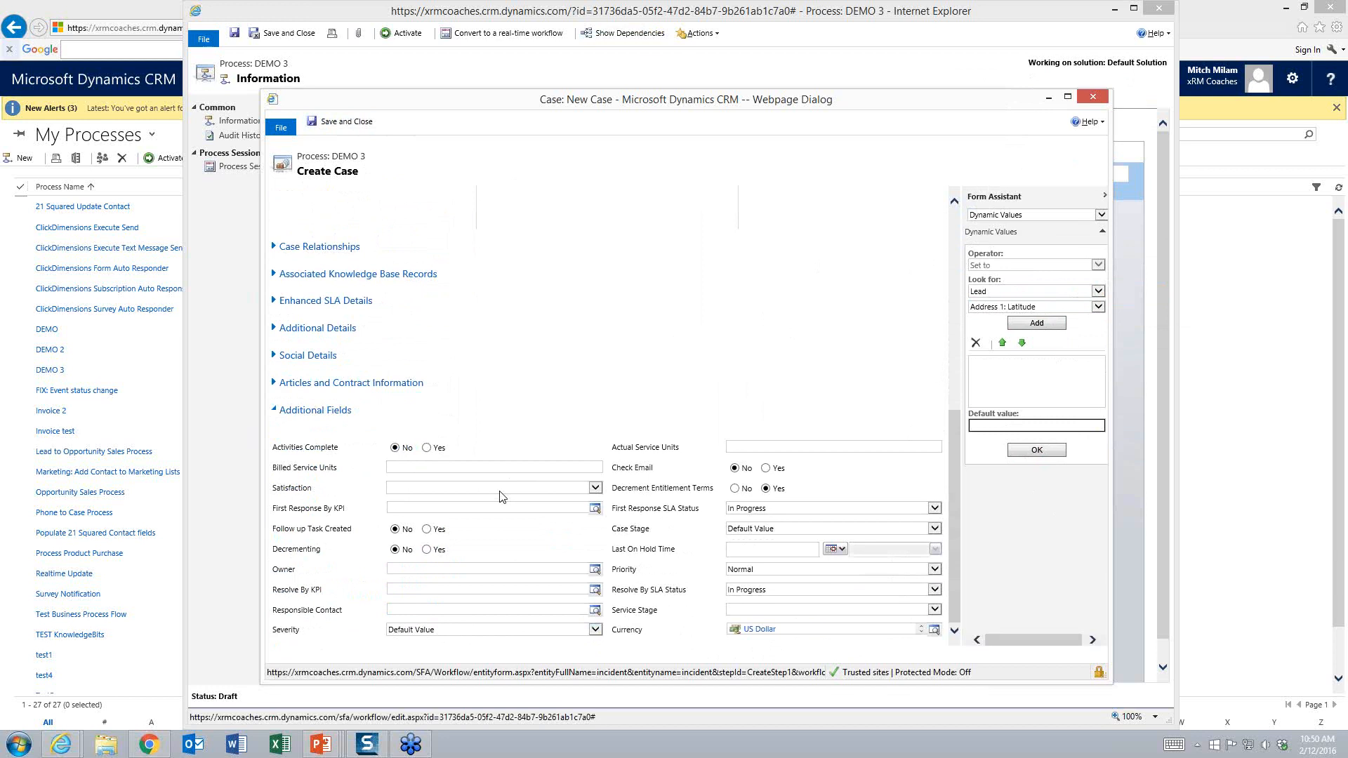
scroll(501, 497, up, 6)
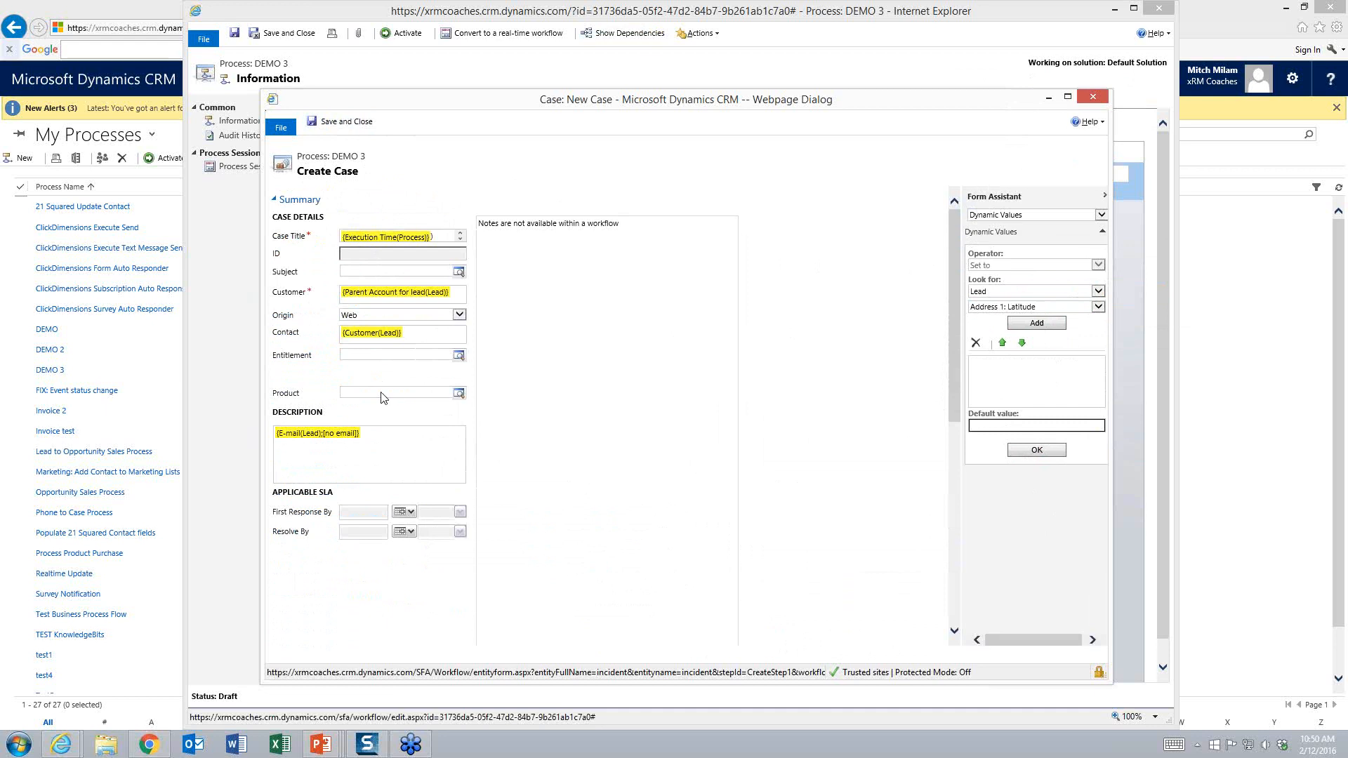
scroll(381, 398, down, 7)
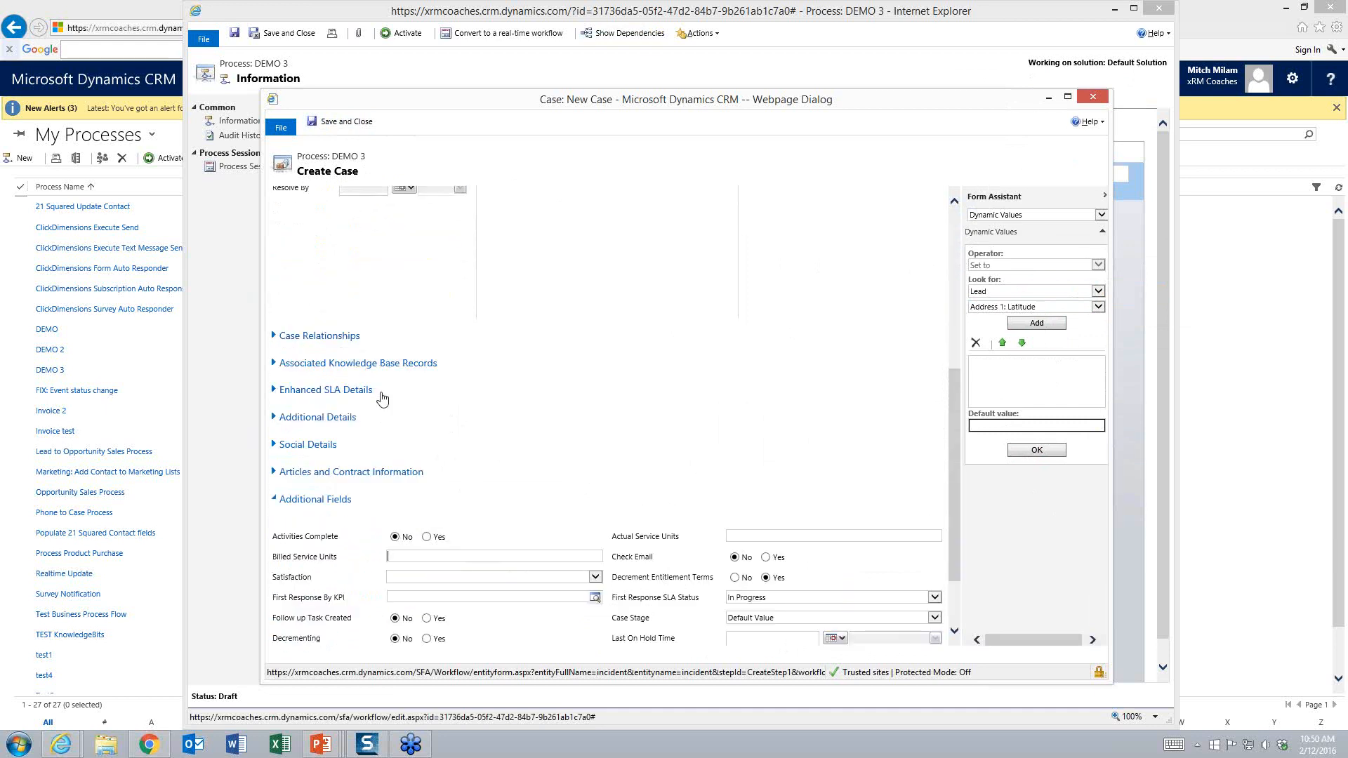
scroll(385, 397, up, 7)
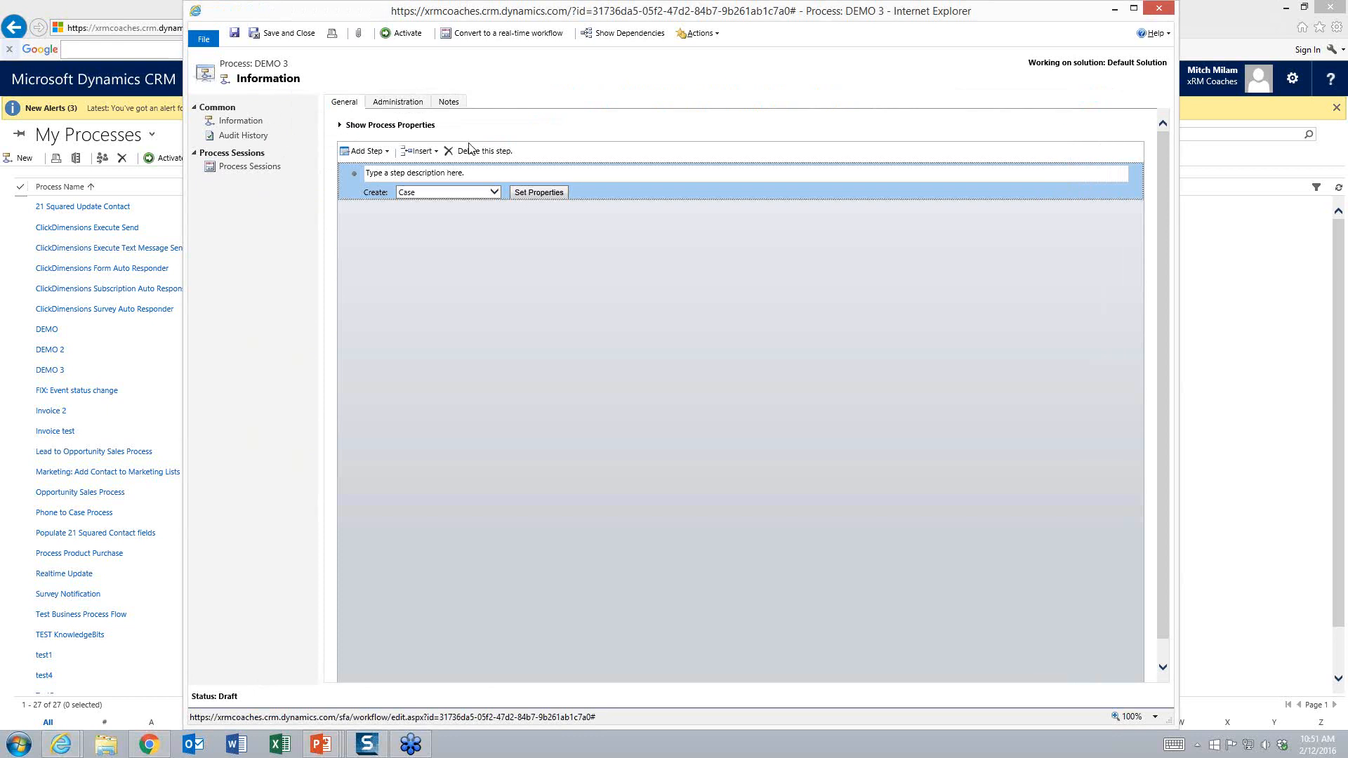
- Describe the case creation step as "Create a new case"
click(398, 172)
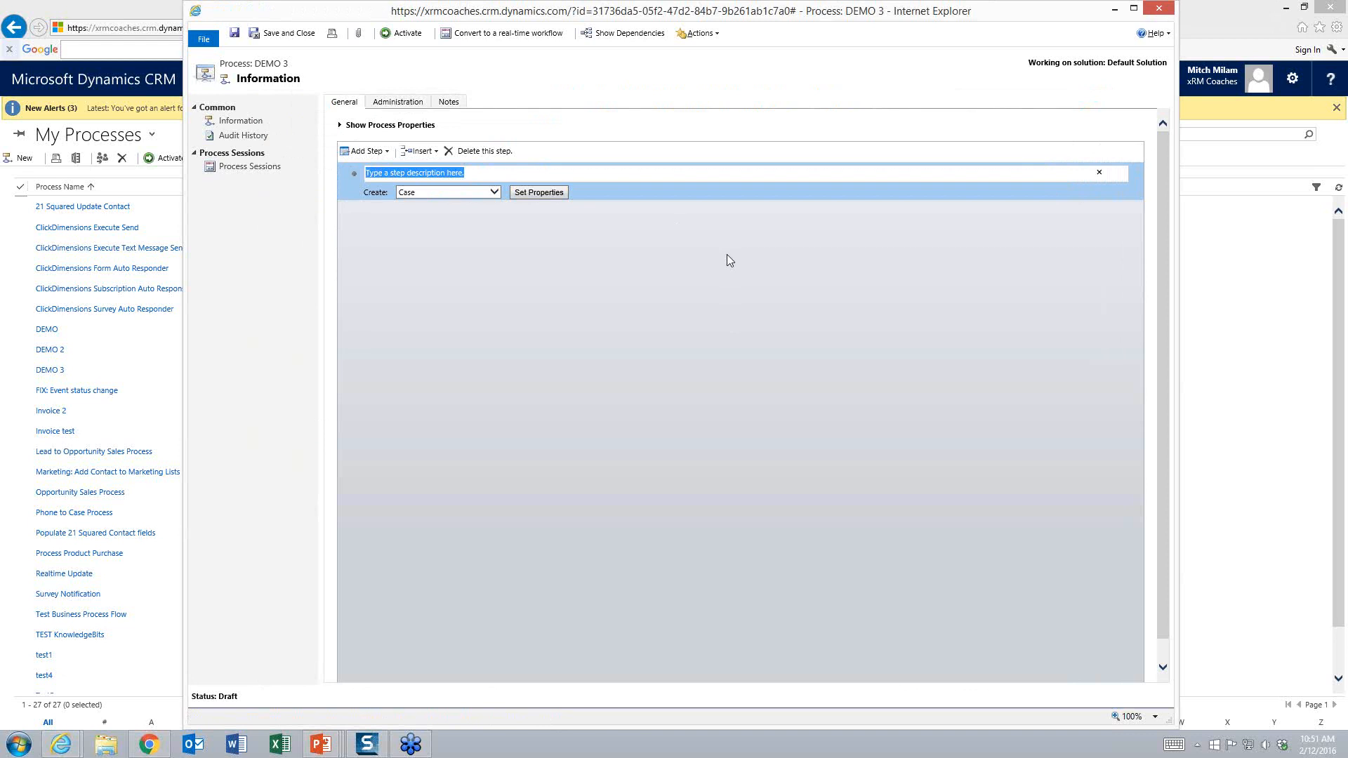
text(C)
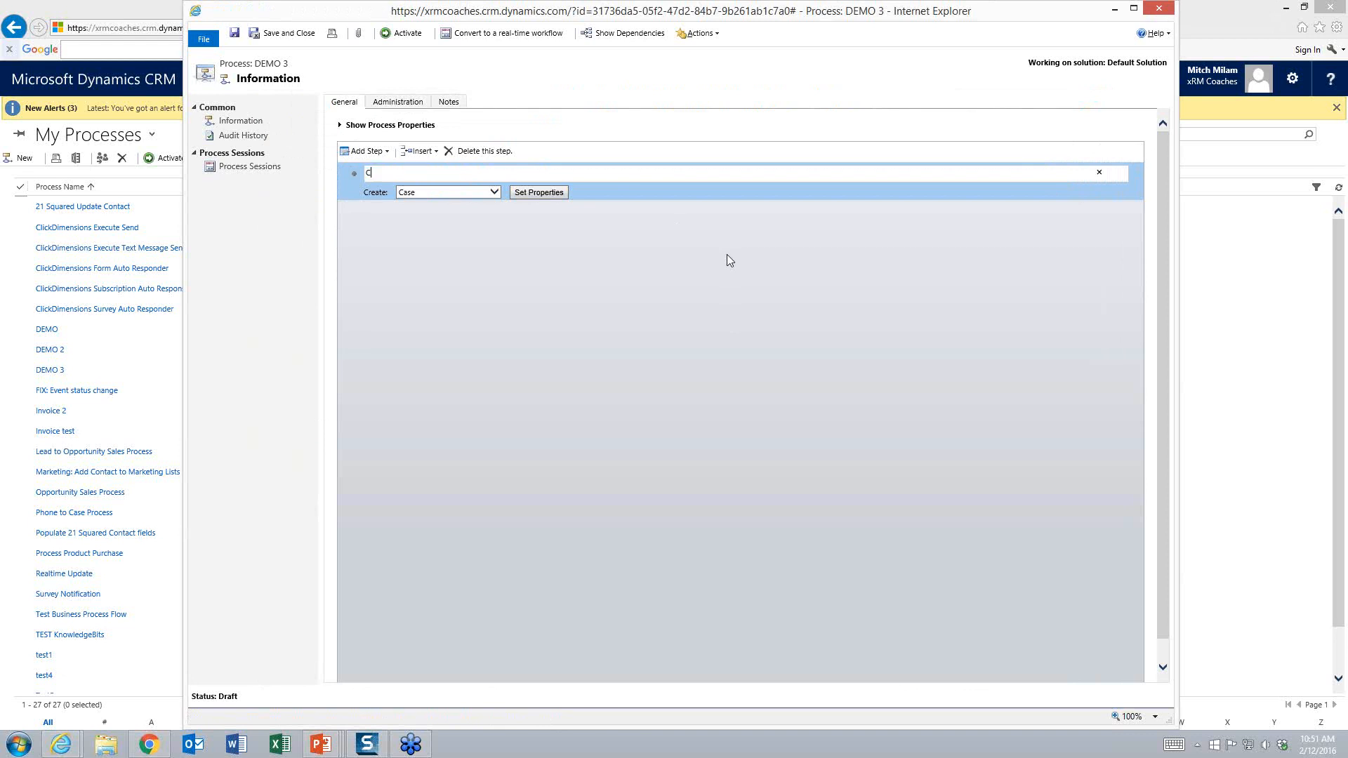
text(reate a new case)
- Add a Wait Condition below the case creation step and select its row
click(367, 151)
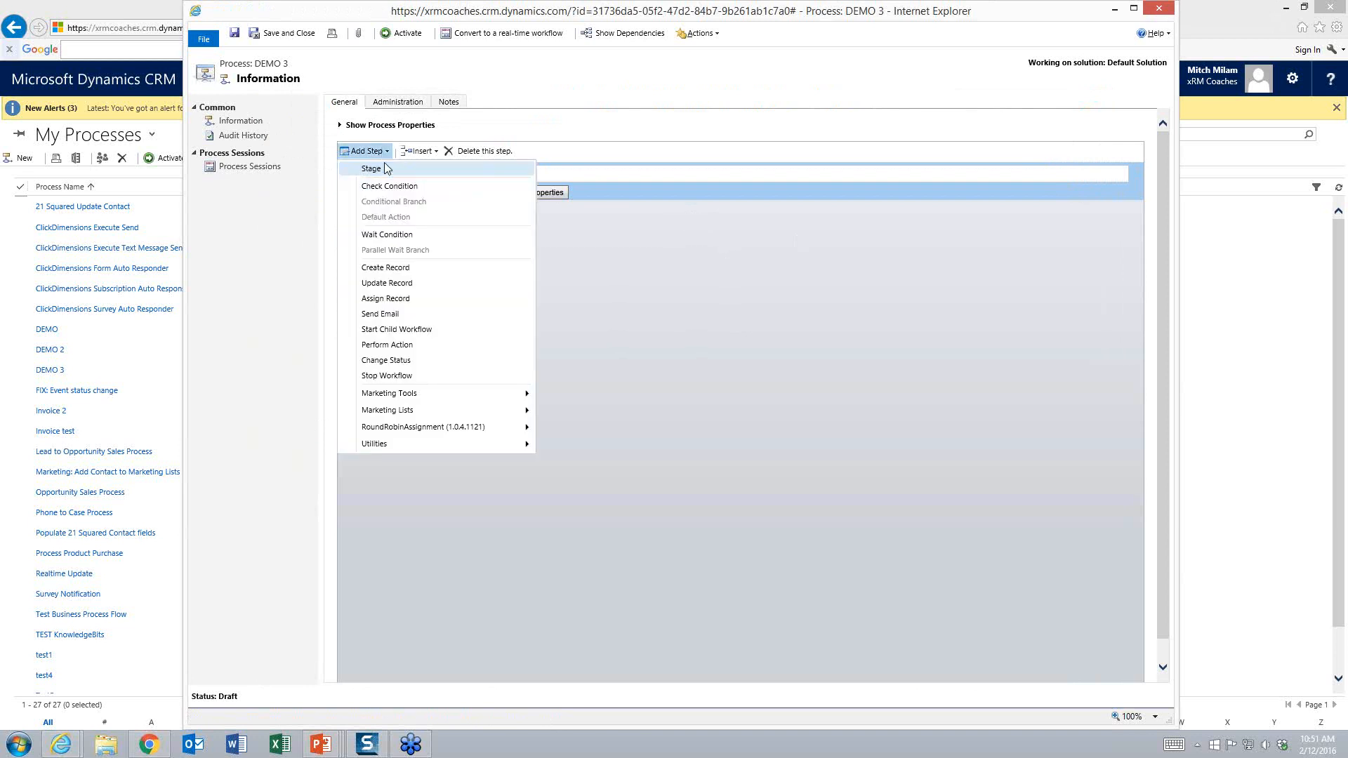
click(410, 236)
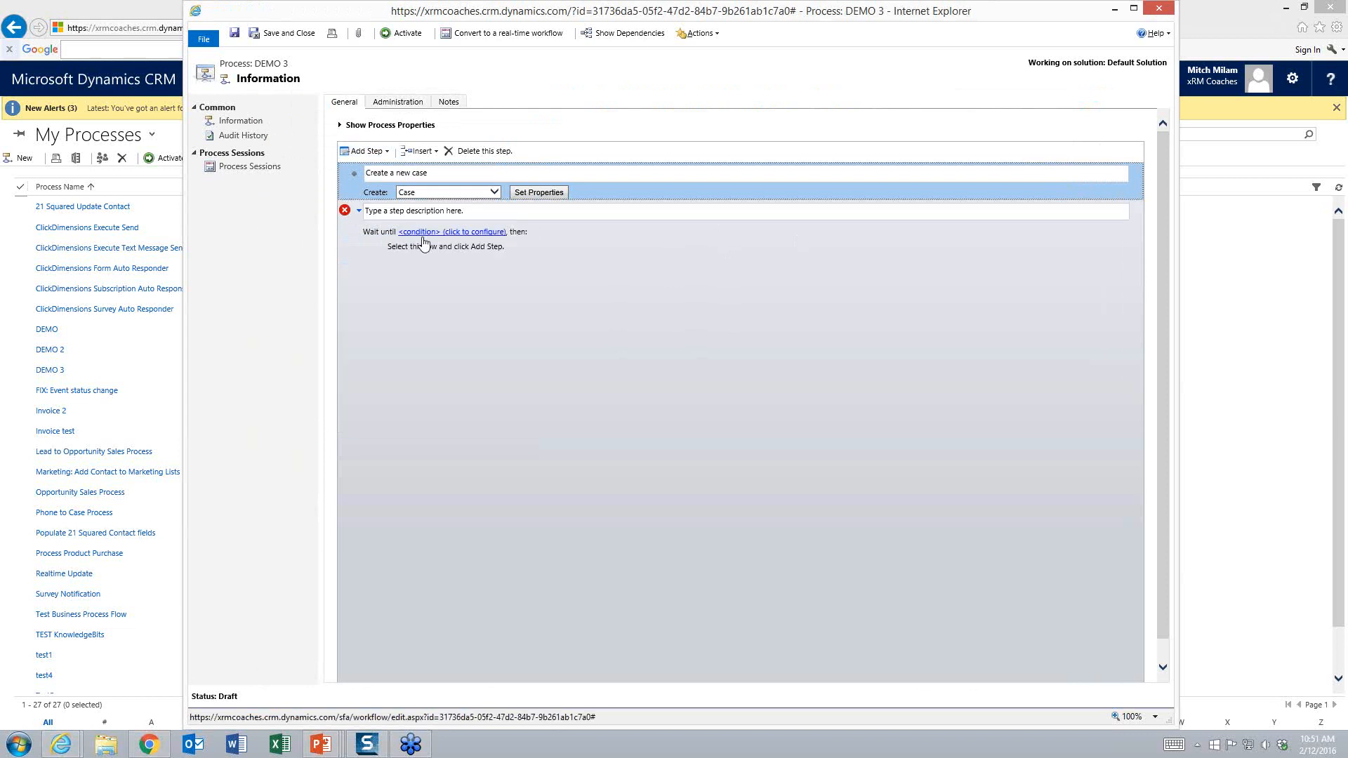
click(424, 238)
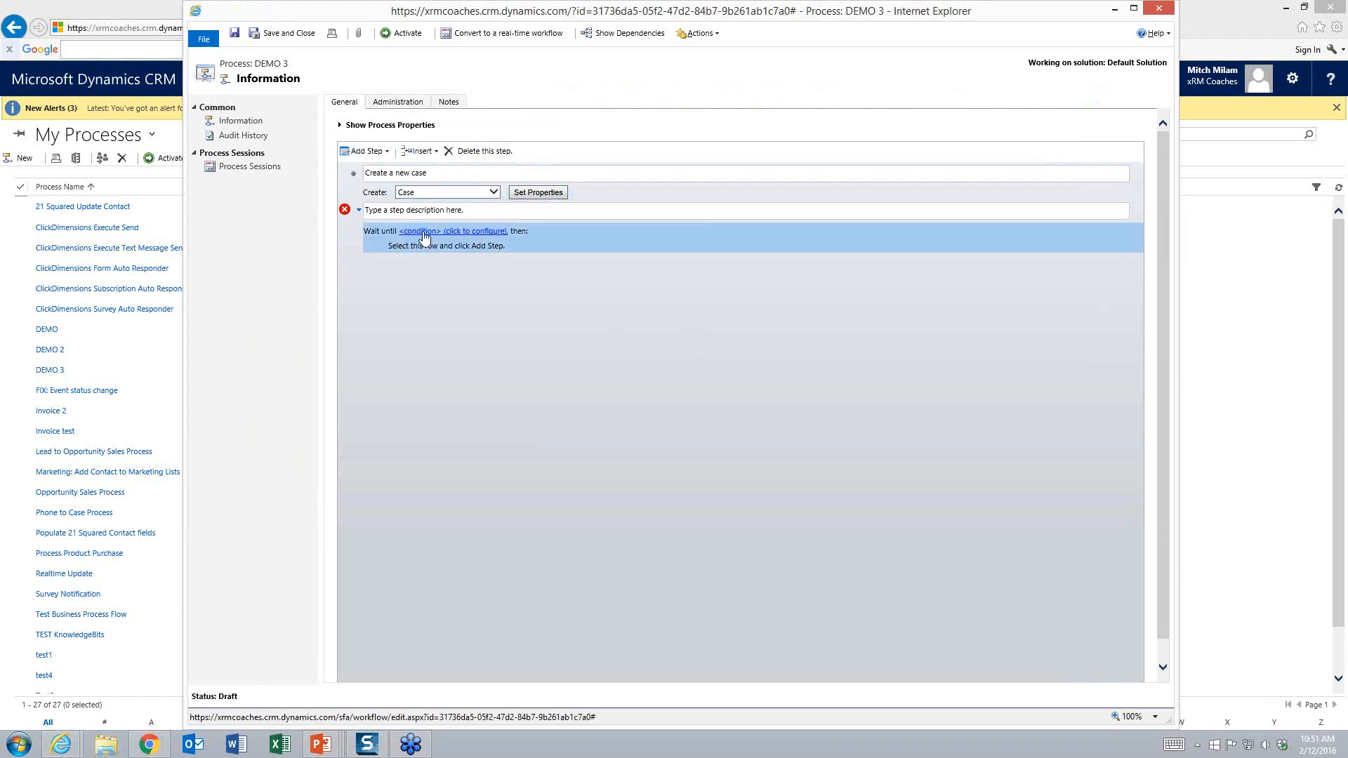
- Configure the wait condition to check that the Process Timeout equals a value
click(472, 233)
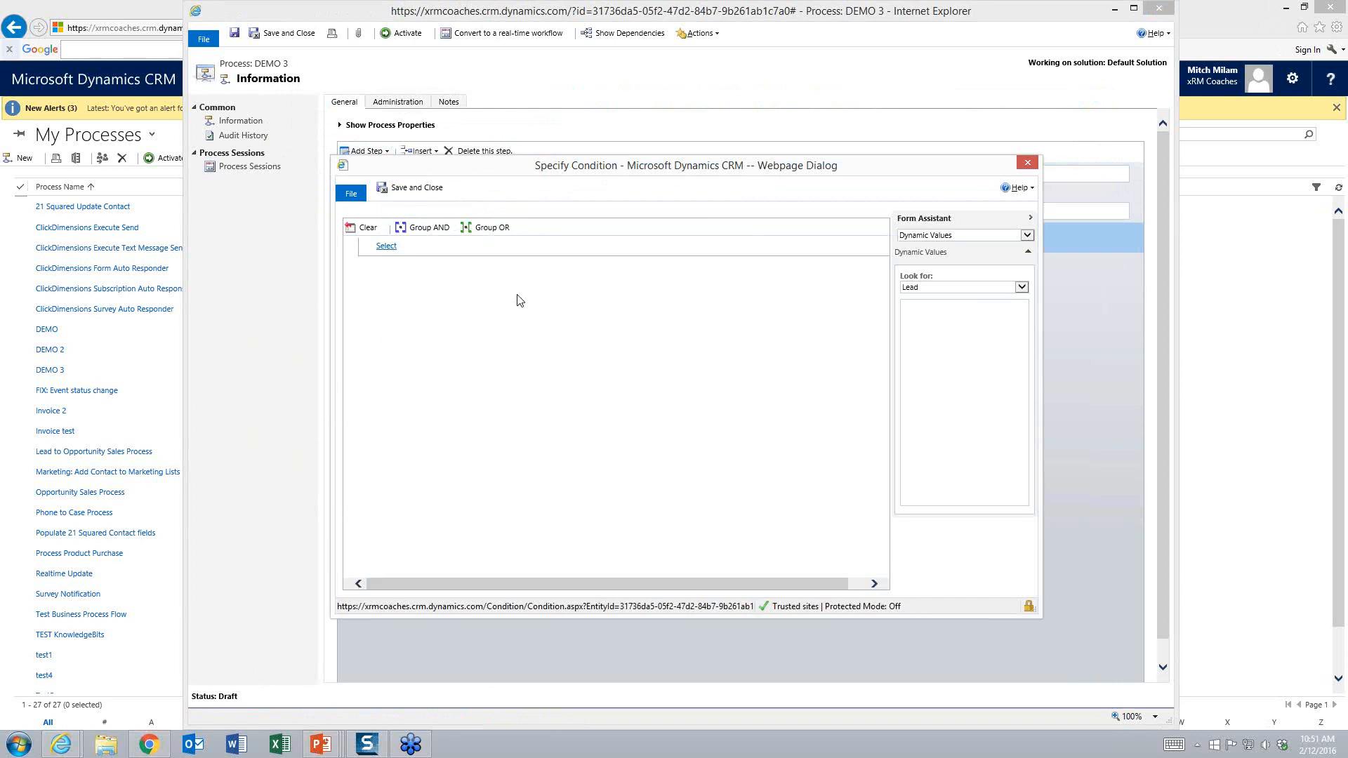
click(386, 246)
click(390, 251)
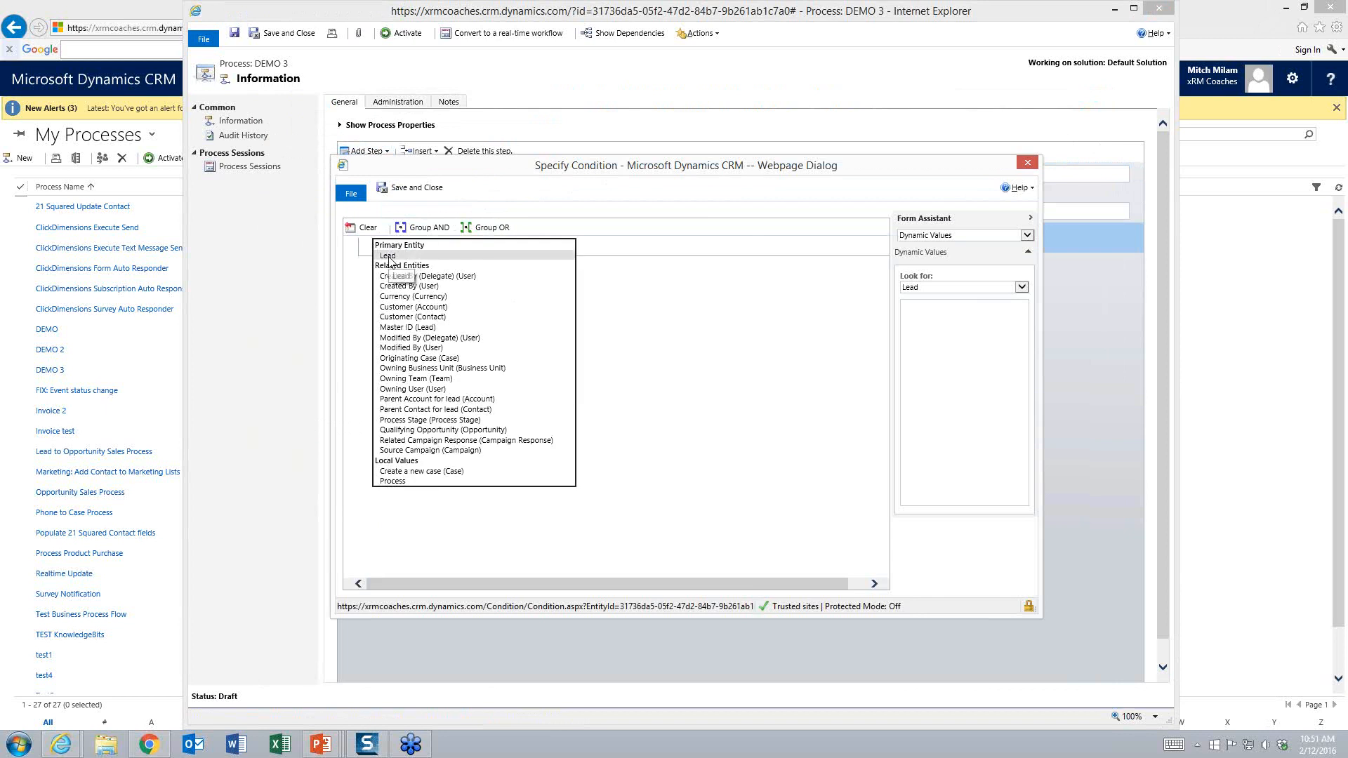
click(392, 482)
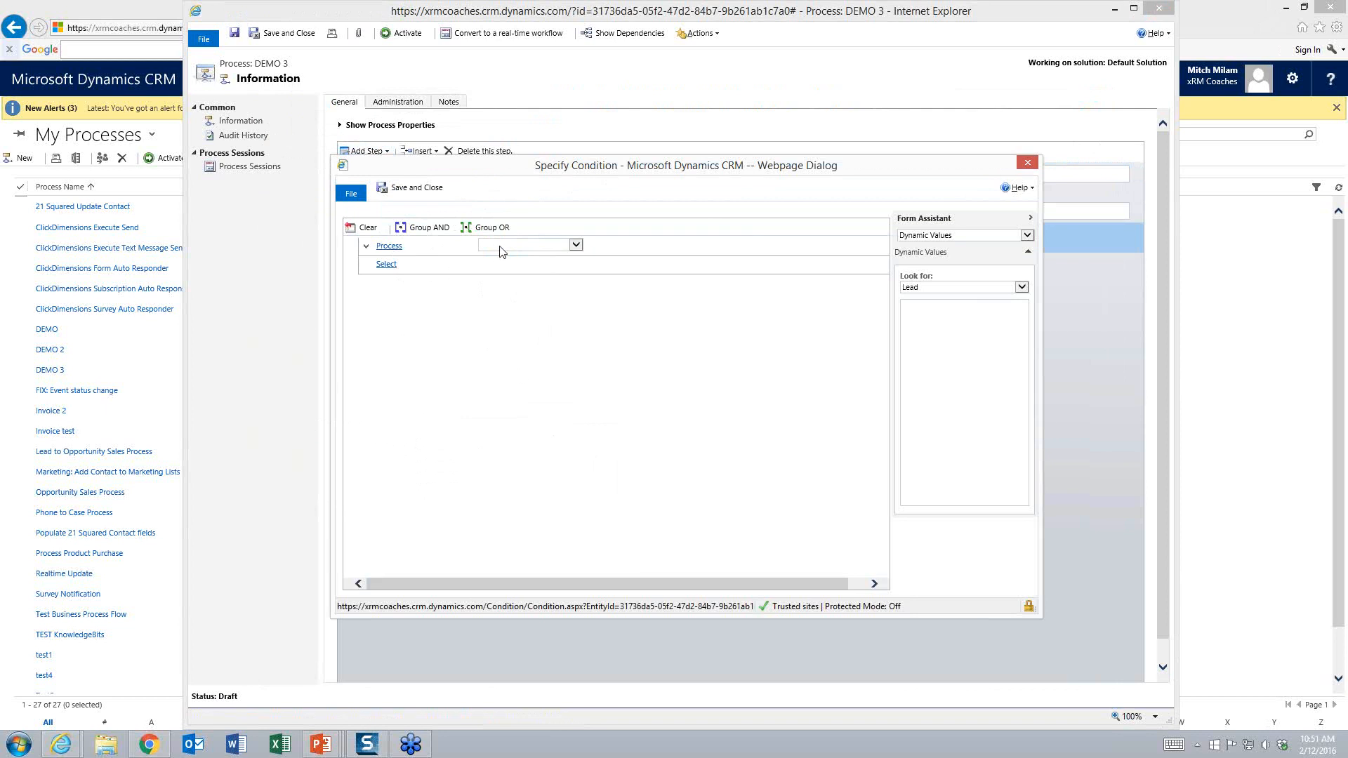
click(498, 247)
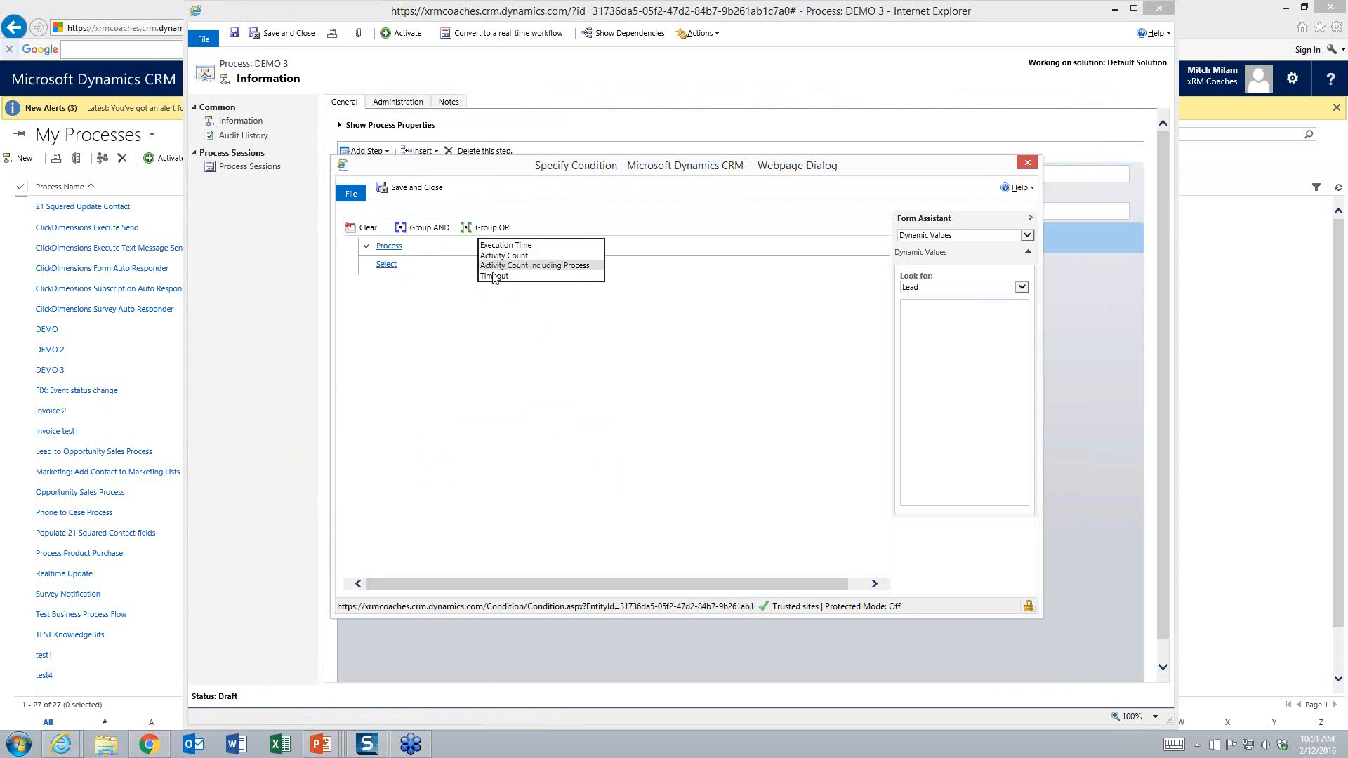
click(494, 276)
click(604, 245)
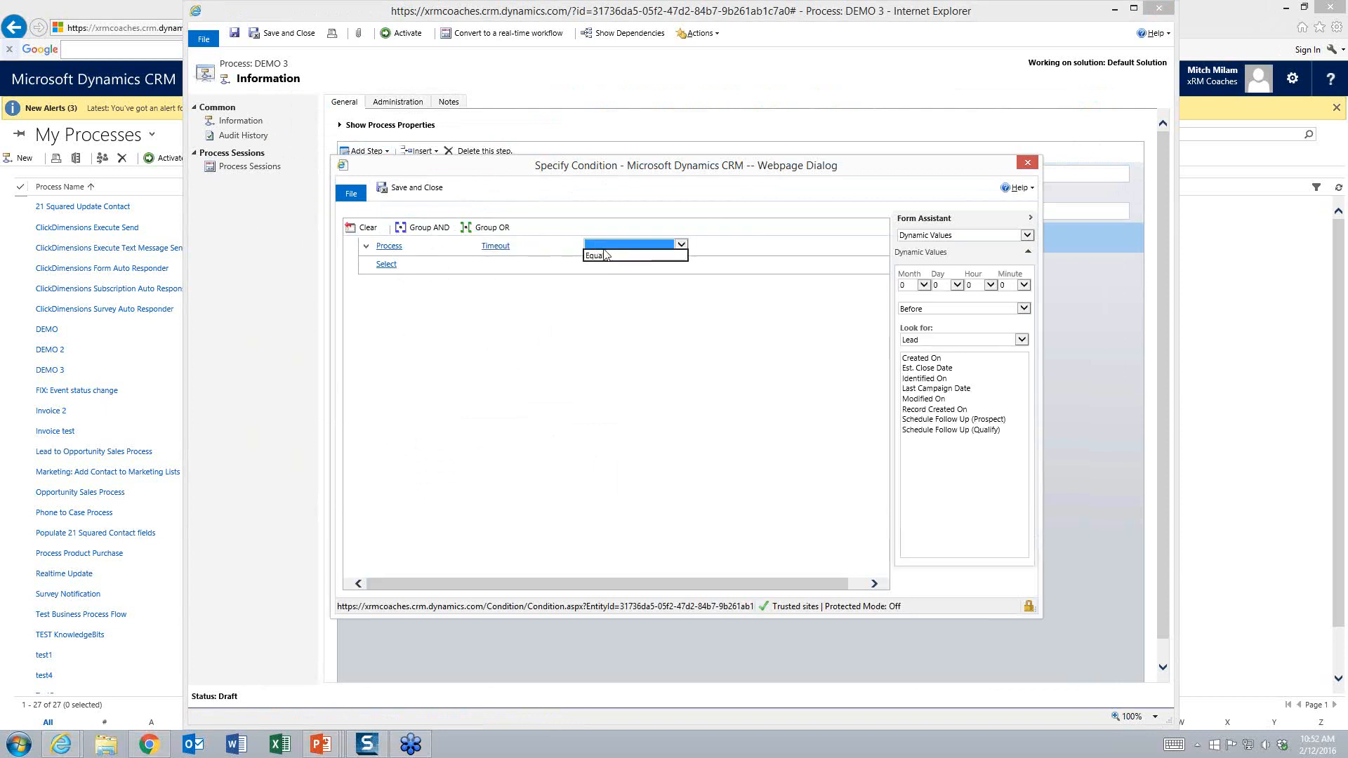
click(600, 257)
click(712, 245)
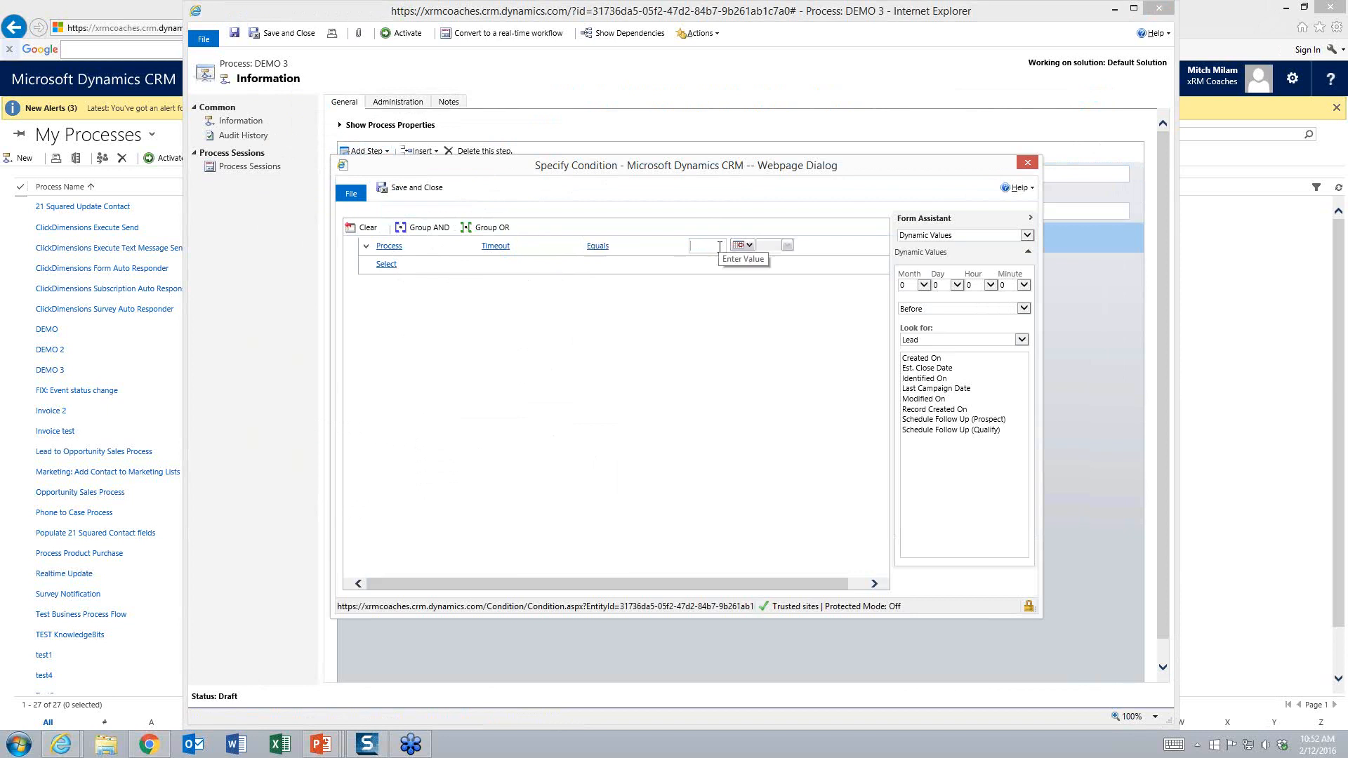
- Set the timeout value to 1 day after the Lead's Created On date
click(957, 285)
click(945, 305)
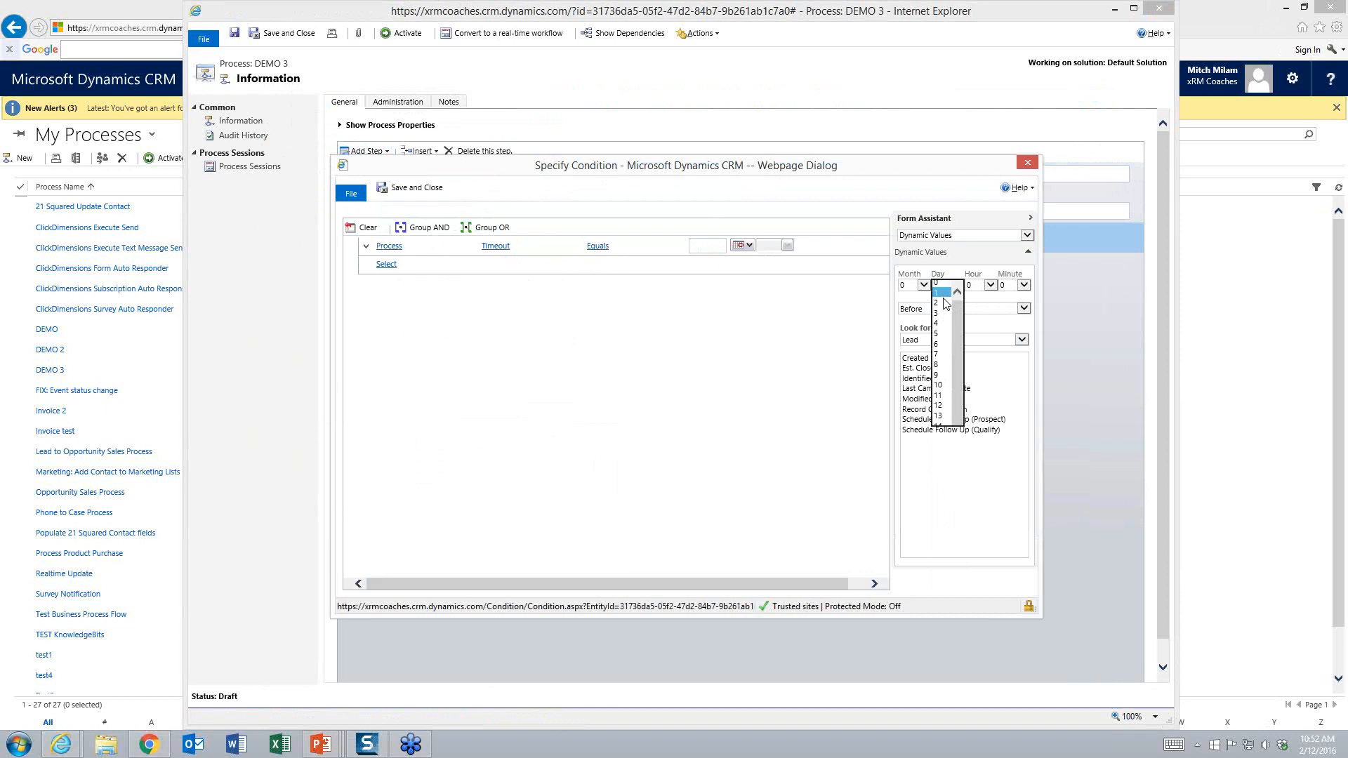
click(946, 314)
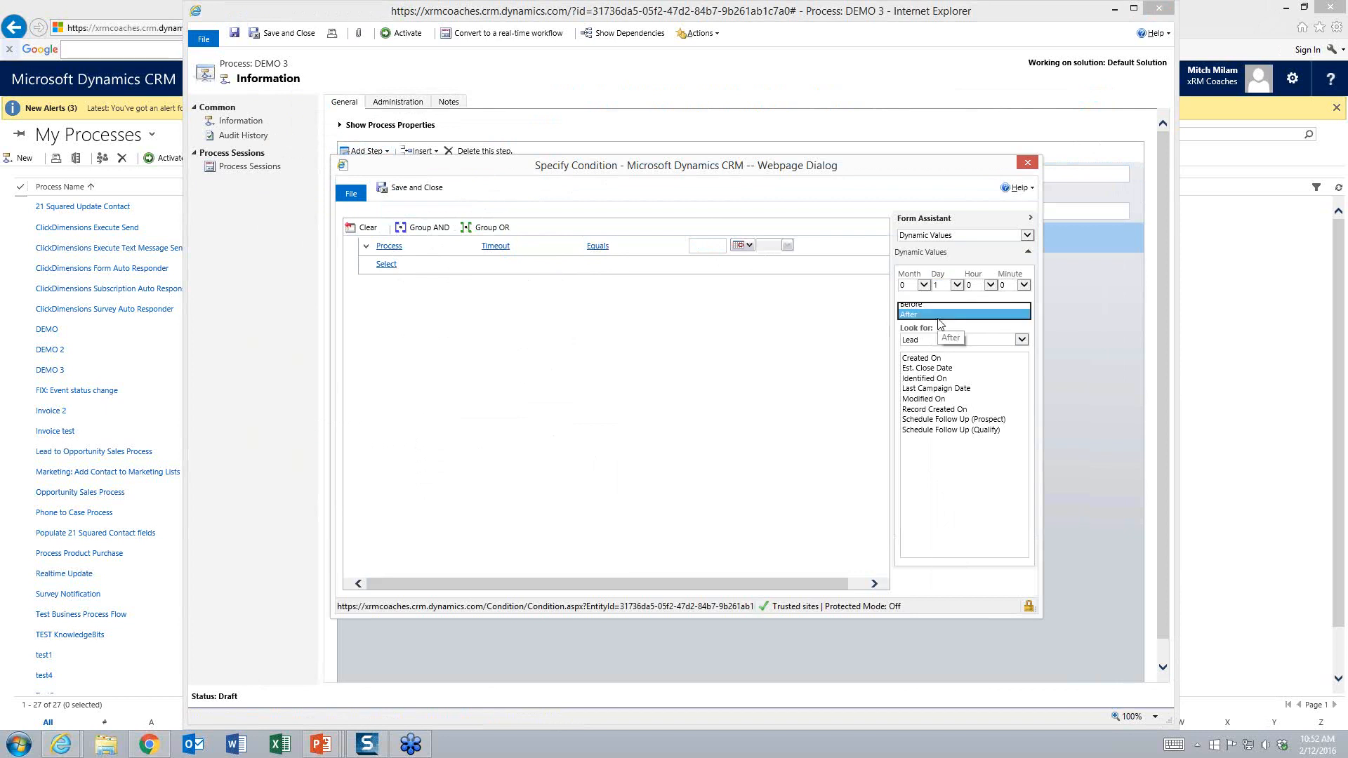
click(939, 325)
double_click(927, 357)
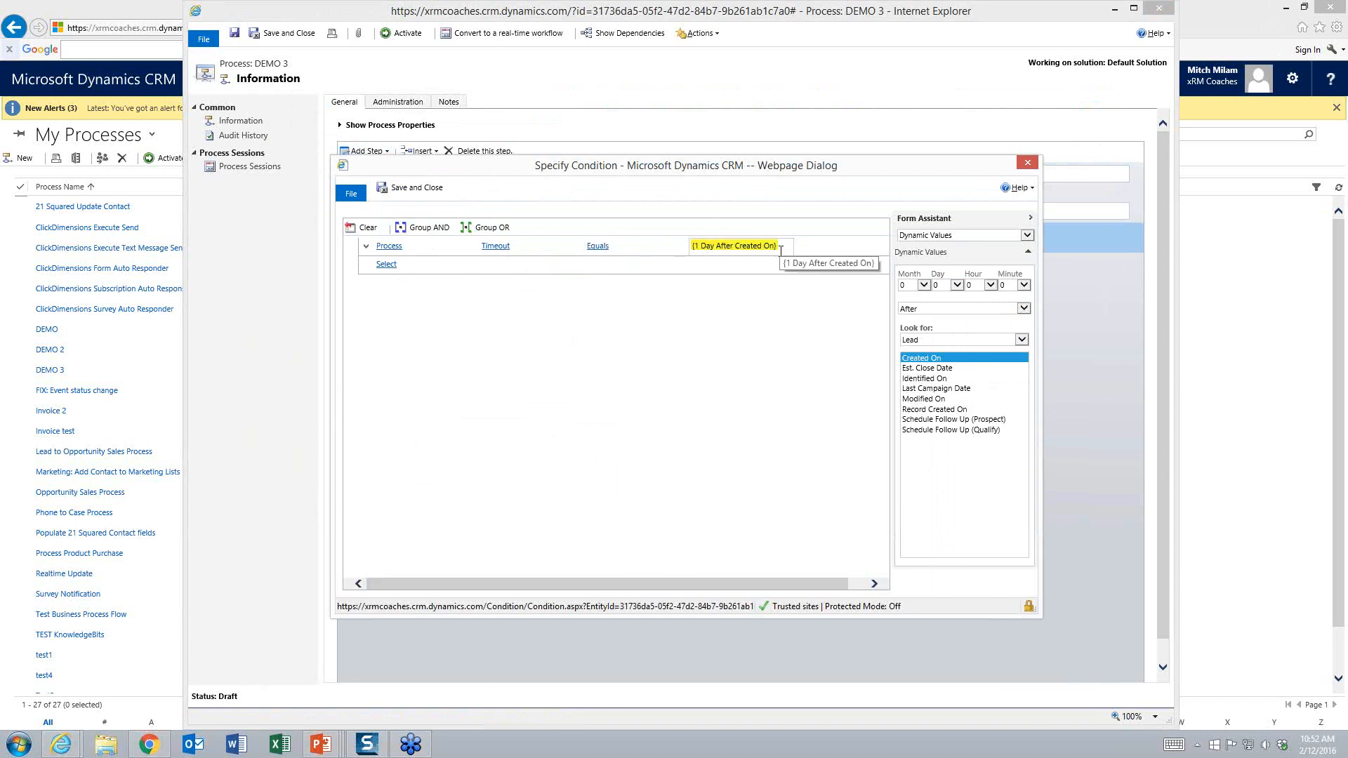
- Save the timeout condition and add a Check Condition beneath the timeout branch
click(416, 188)
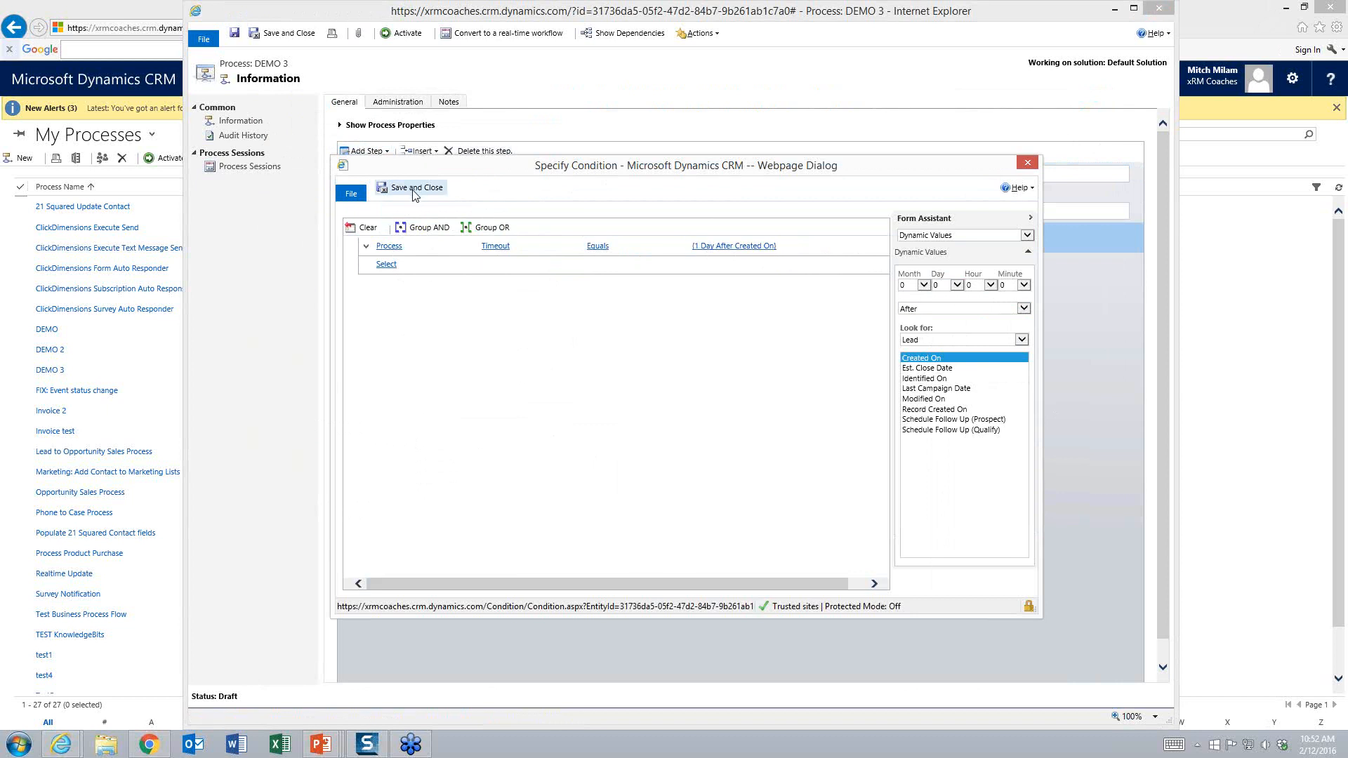
click(424, 247)
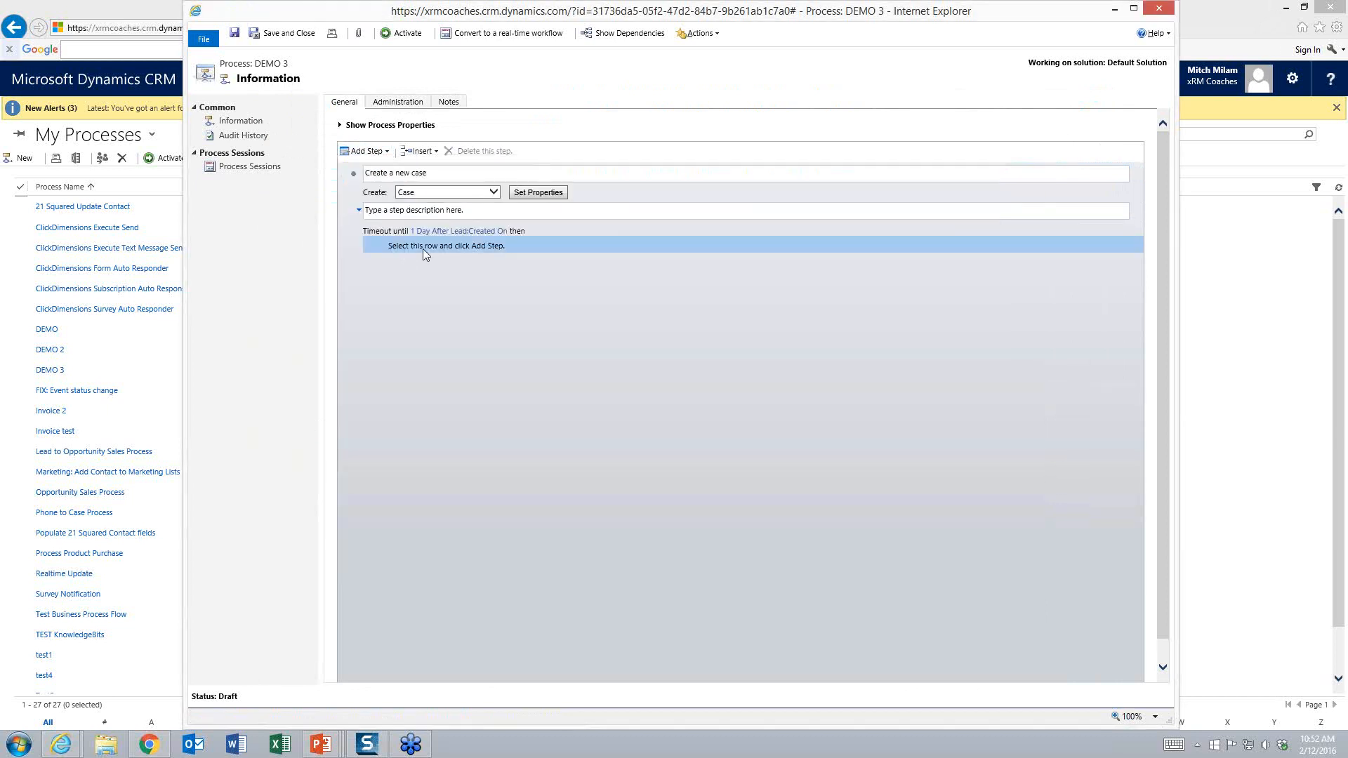
click(384, 153)
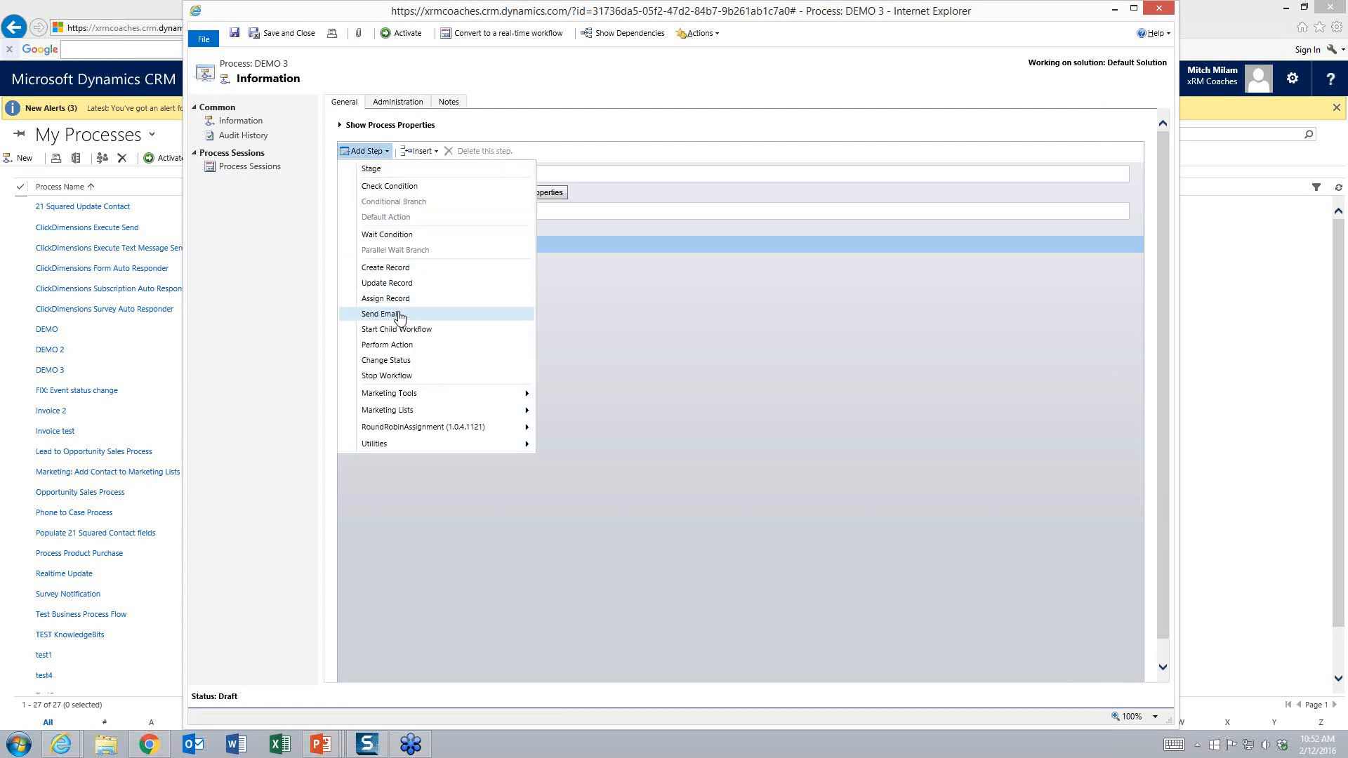
click(419, 186)
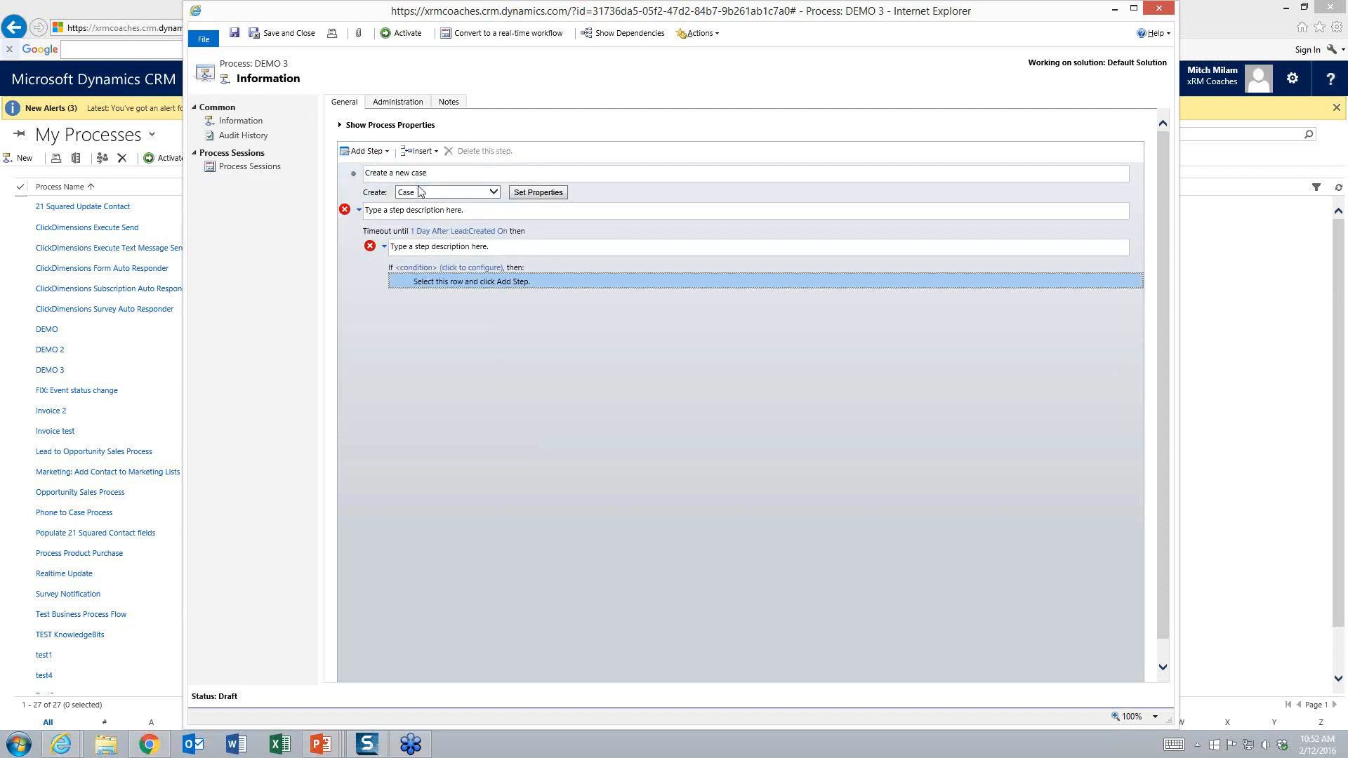
- Configure the check condition to evaluate the Status field of the case from the "Create a new case" step
click(425, 273)
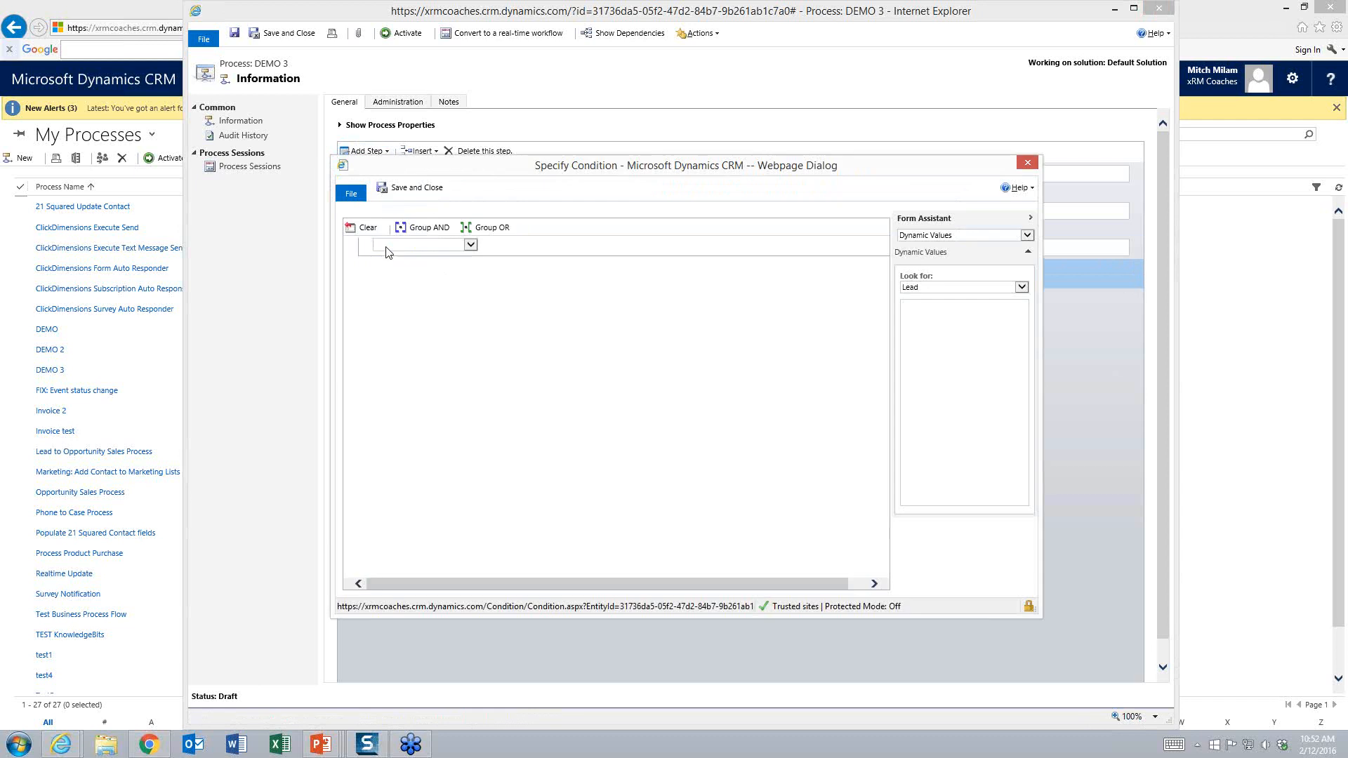
click(387, 249)
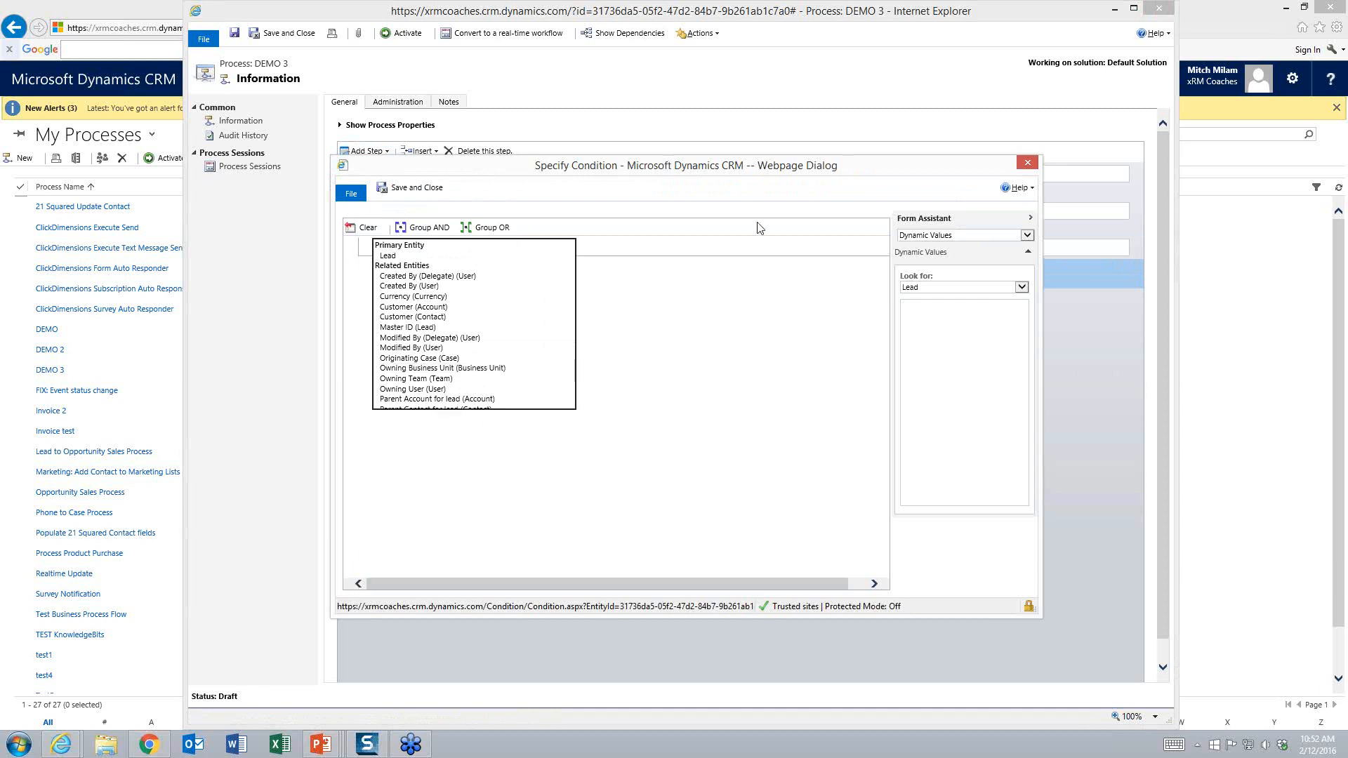
drag(665, 165, 850, 278)
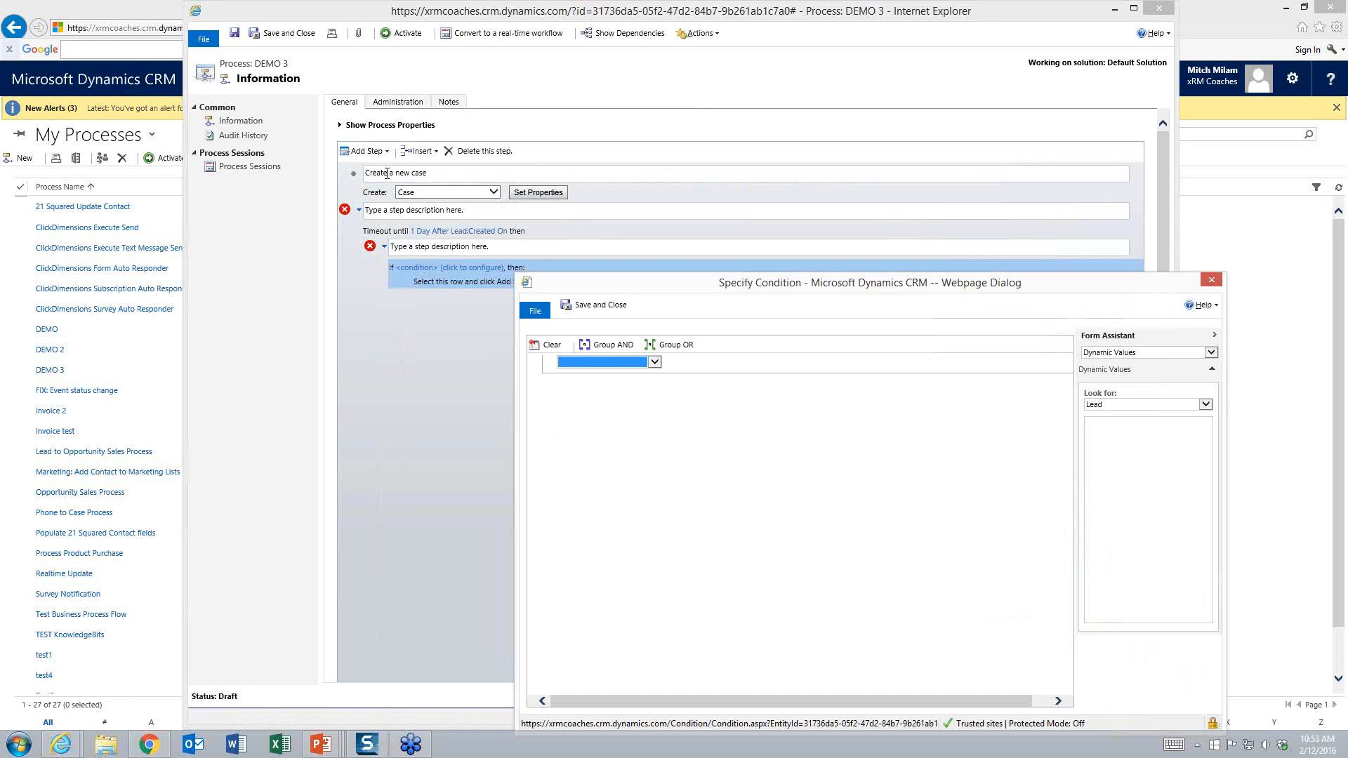
click(653, 363)
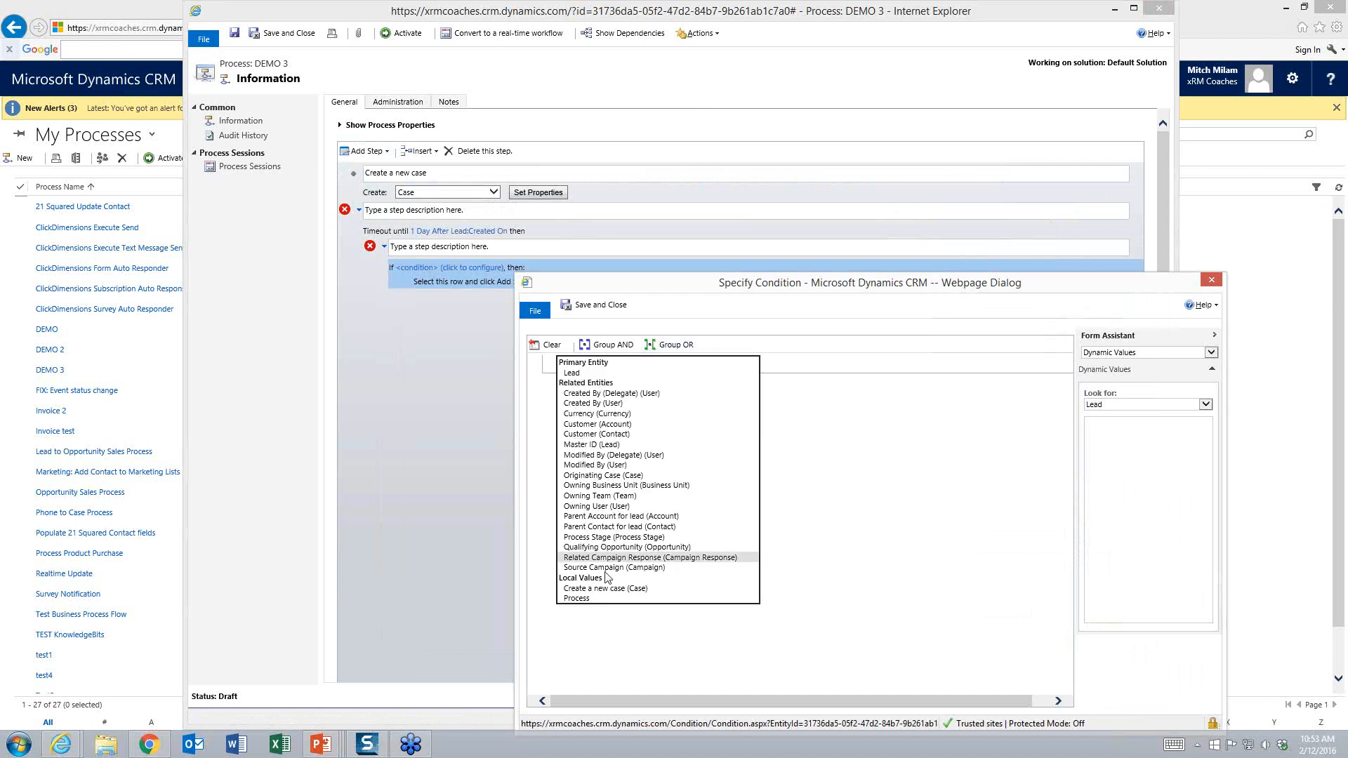
click(644, 589)
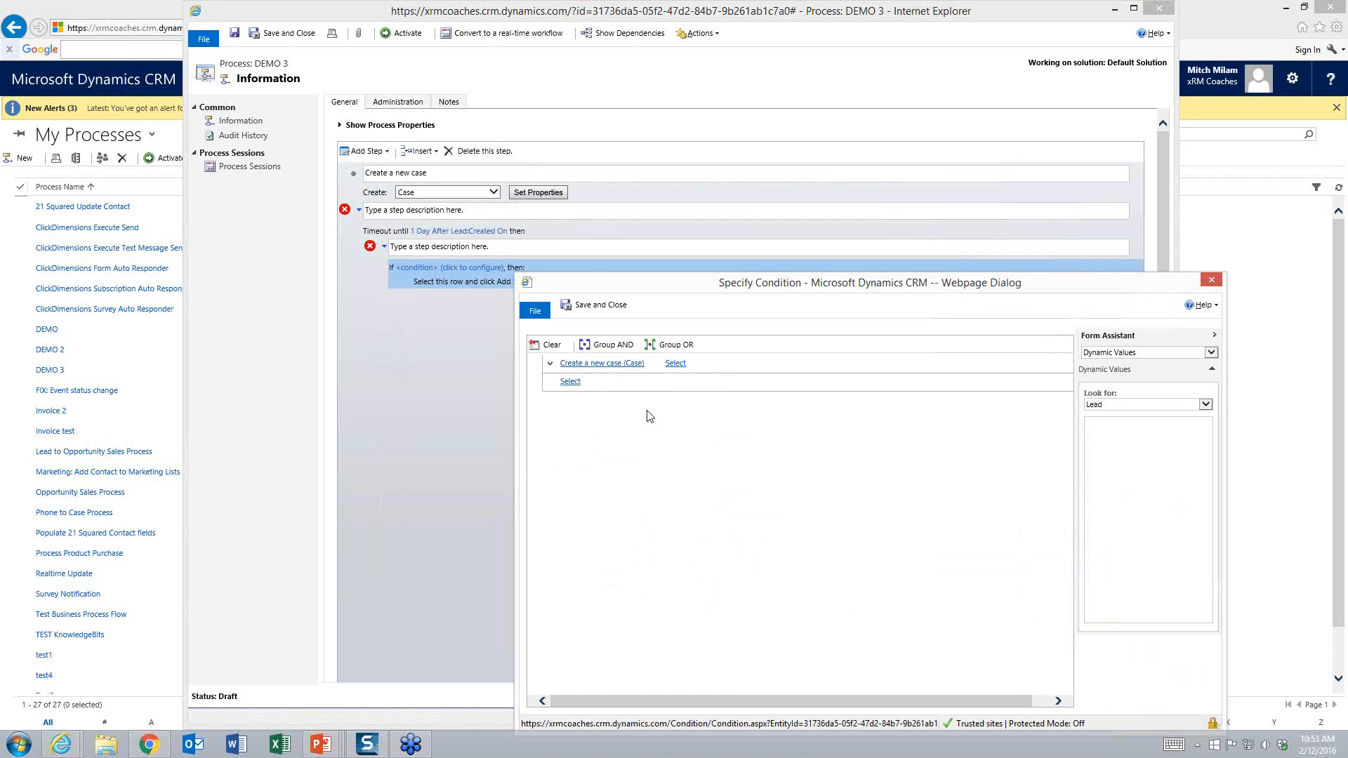
click(676, 363)
click(688, 367)
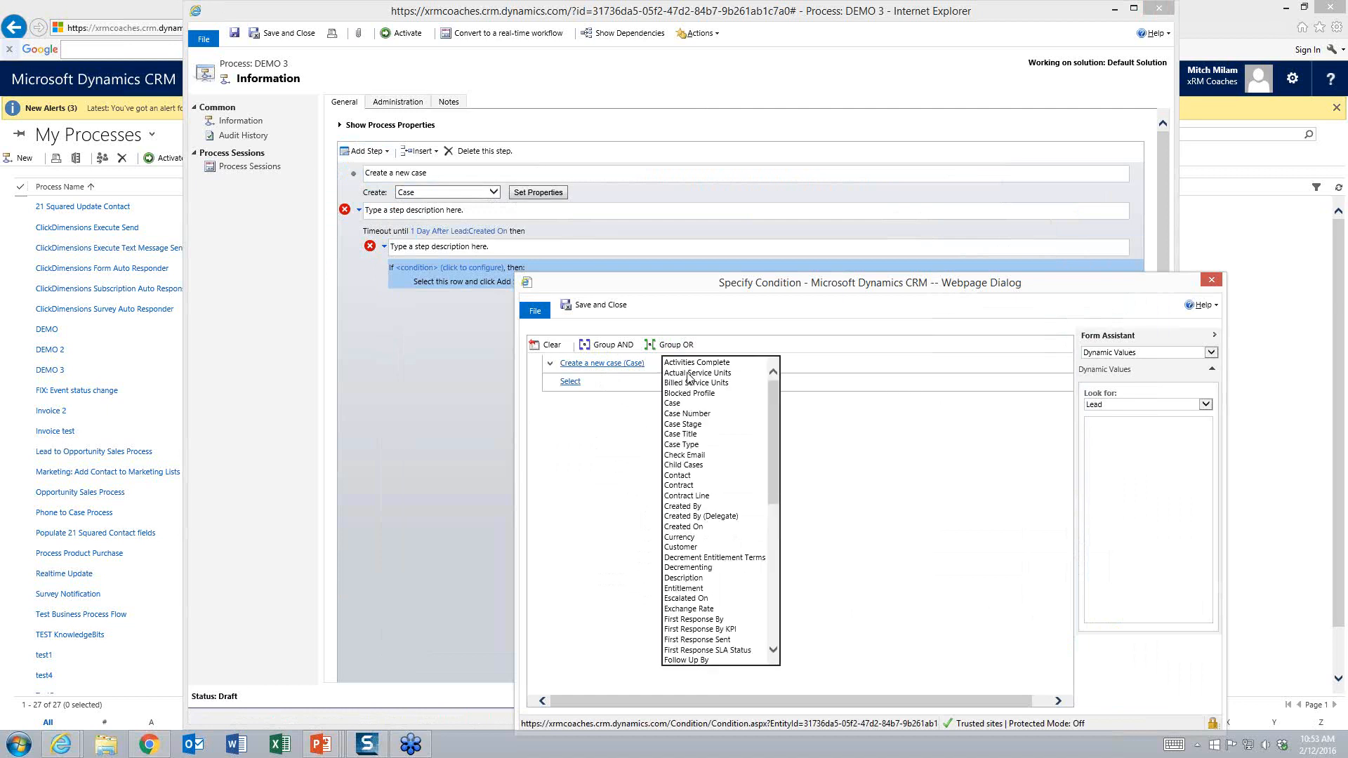
scroll(705, 488, down, 7)
scroll(705, 487, down, 4)
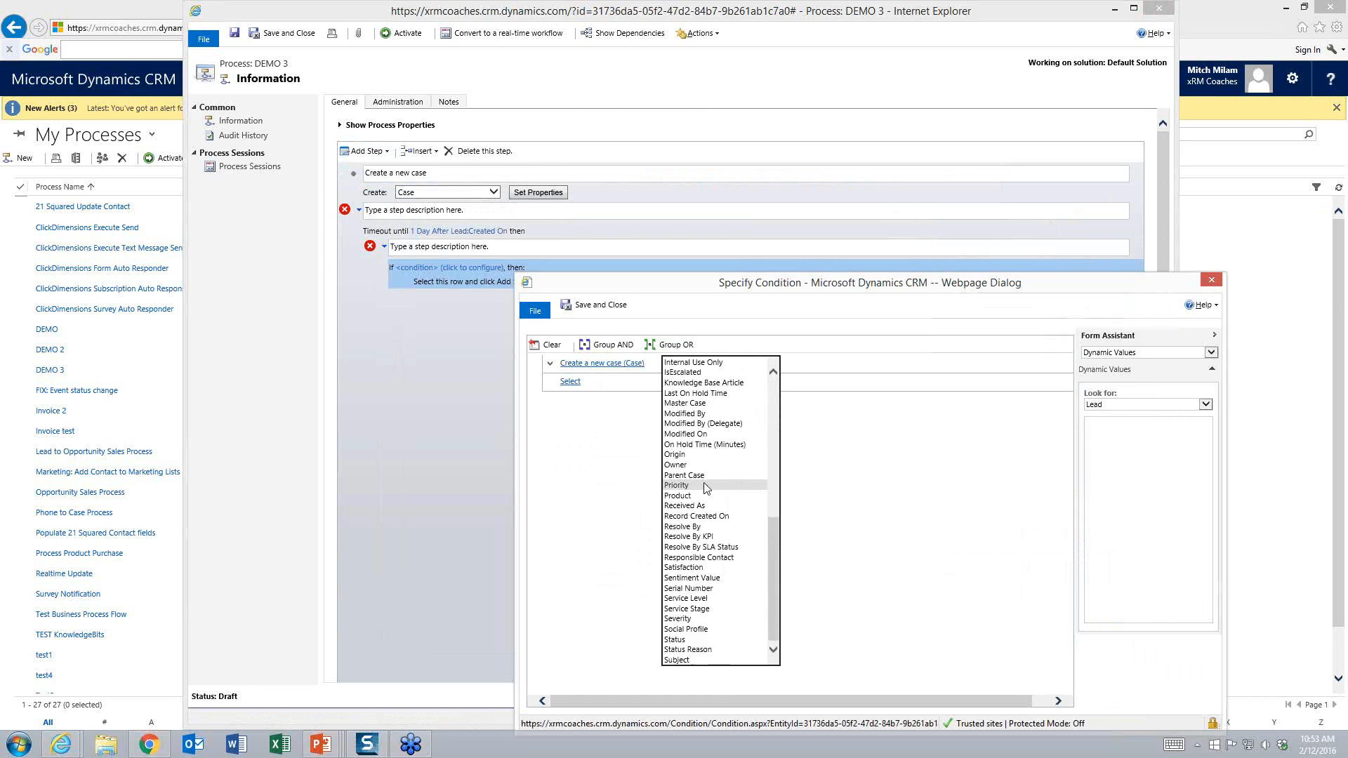
click(688, 639)
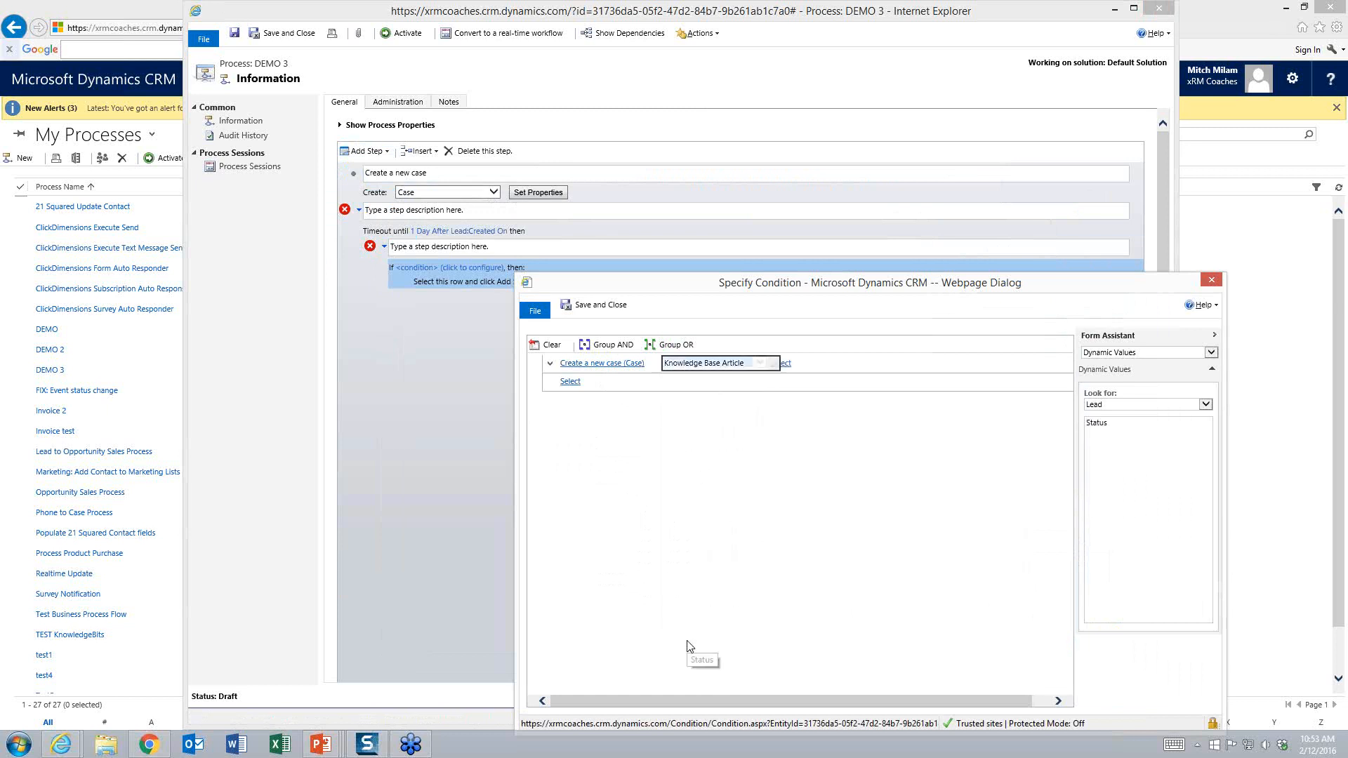
- Require the case status to equal Resolved and save the check condition
click(789, 364)
click(788, 363)
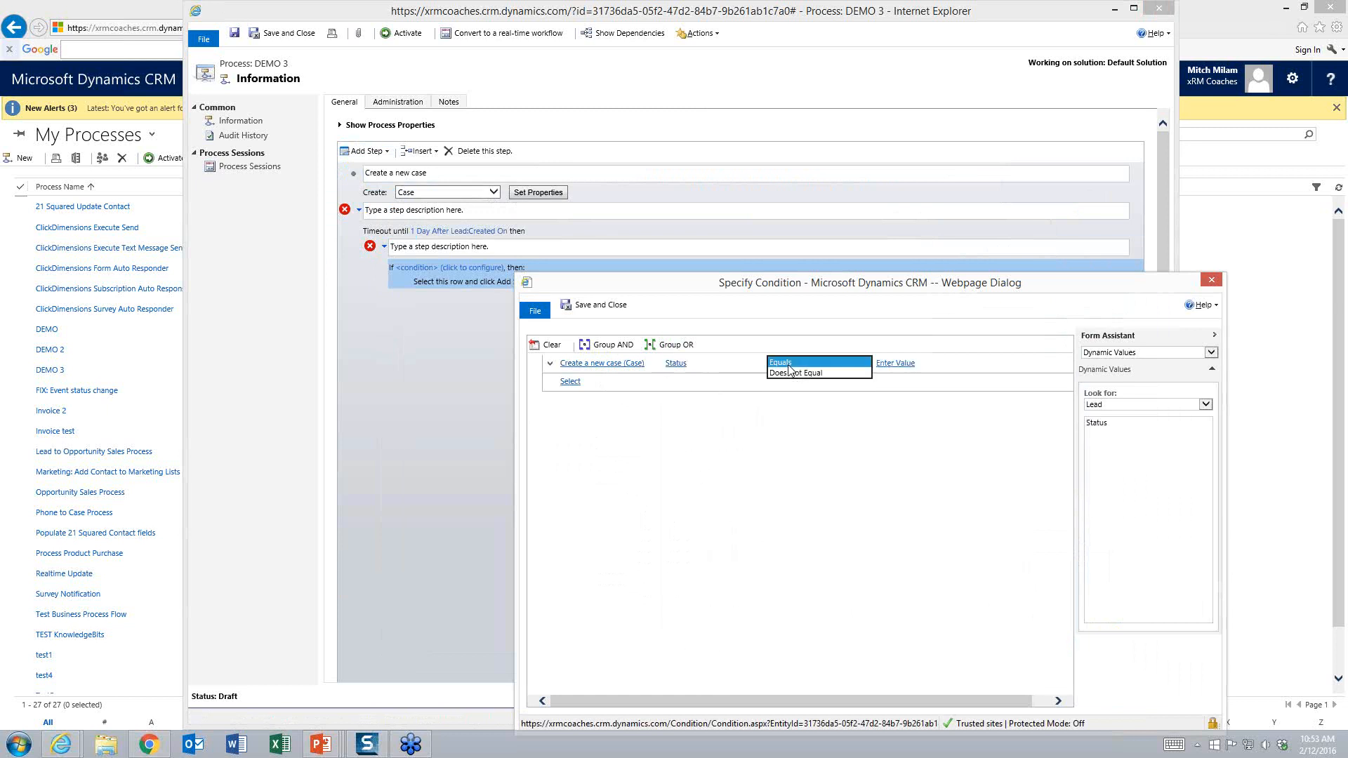
click(967, 366)
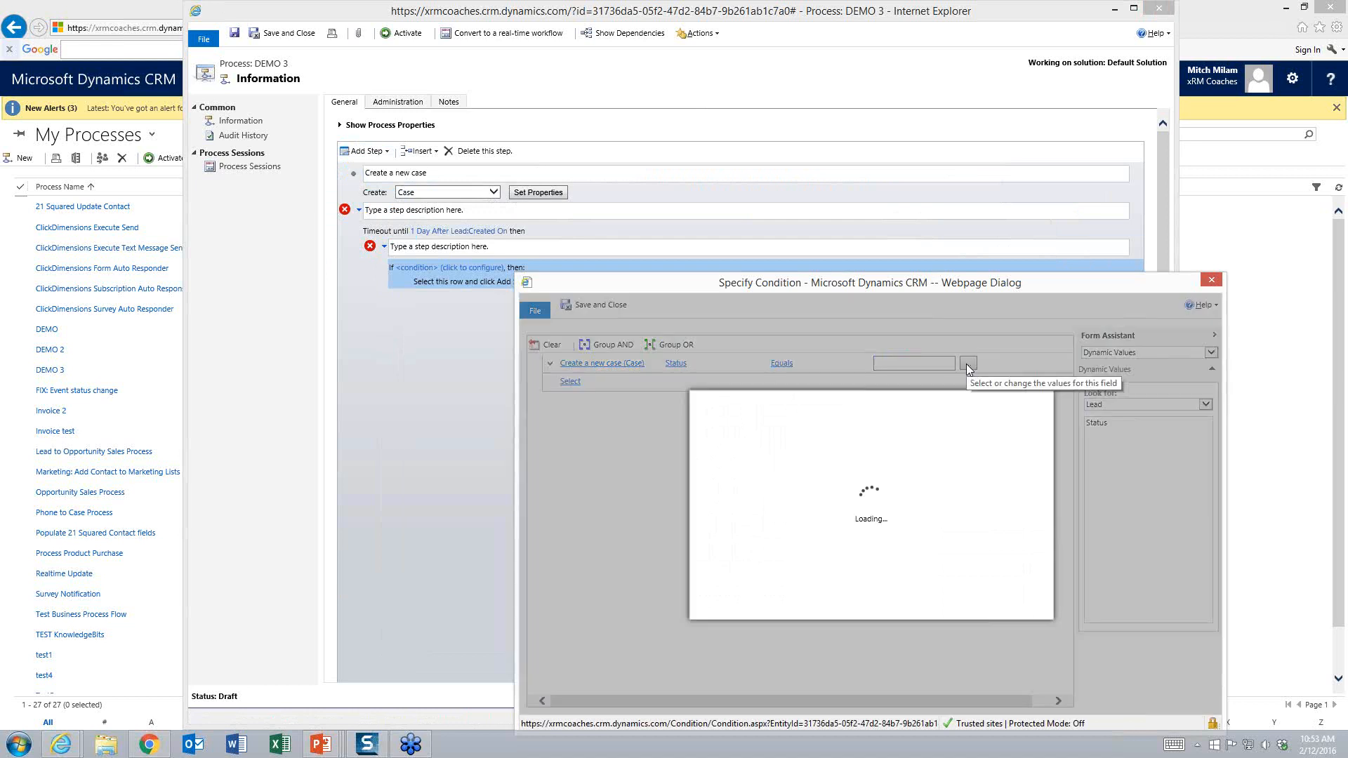
double_click(732, 517)
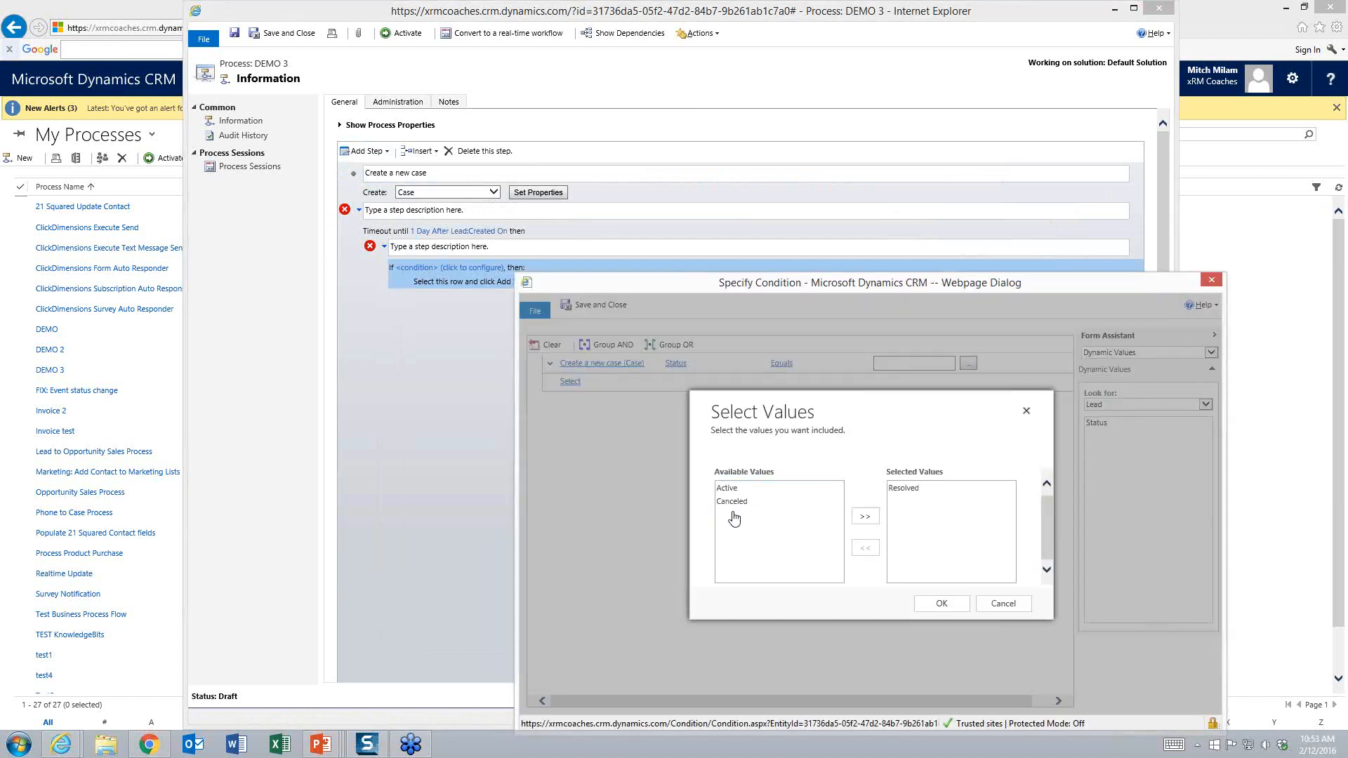
click(942, 603)
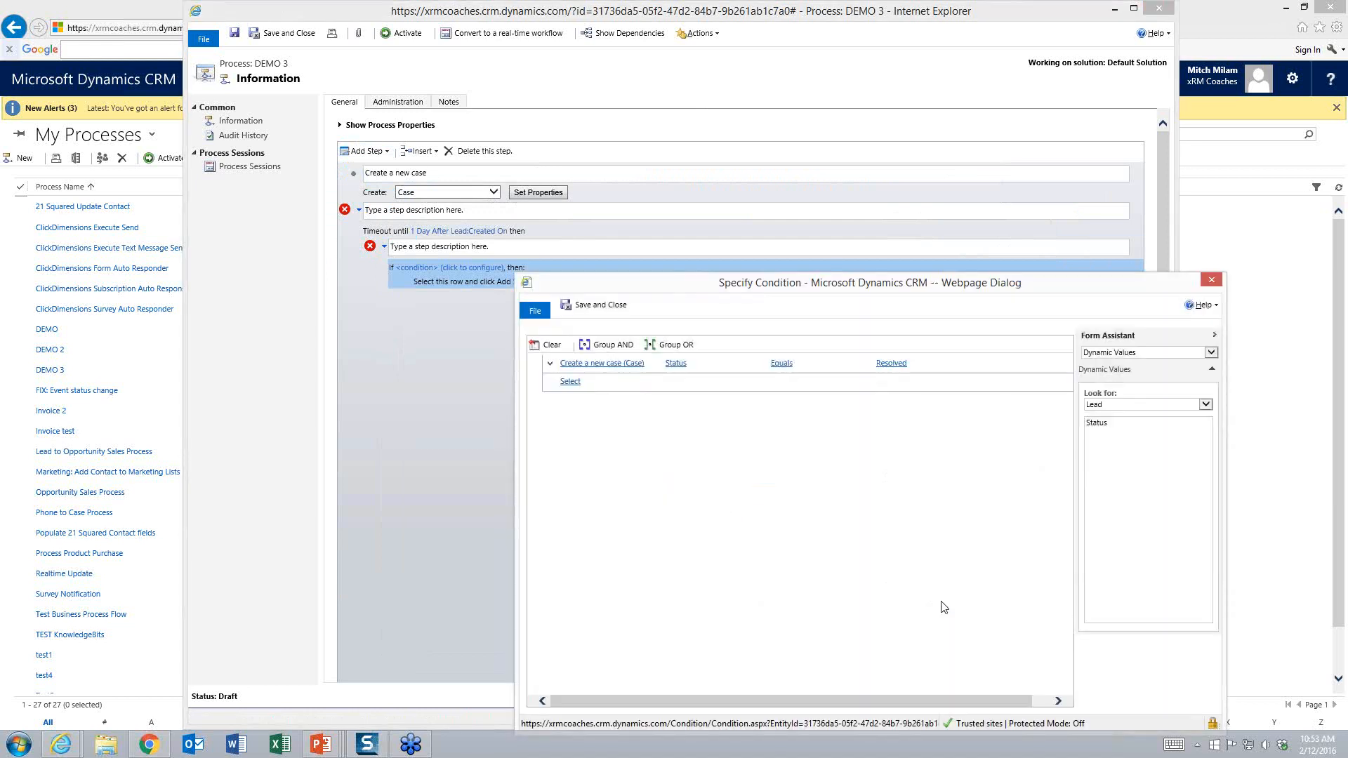
click(595, 307)
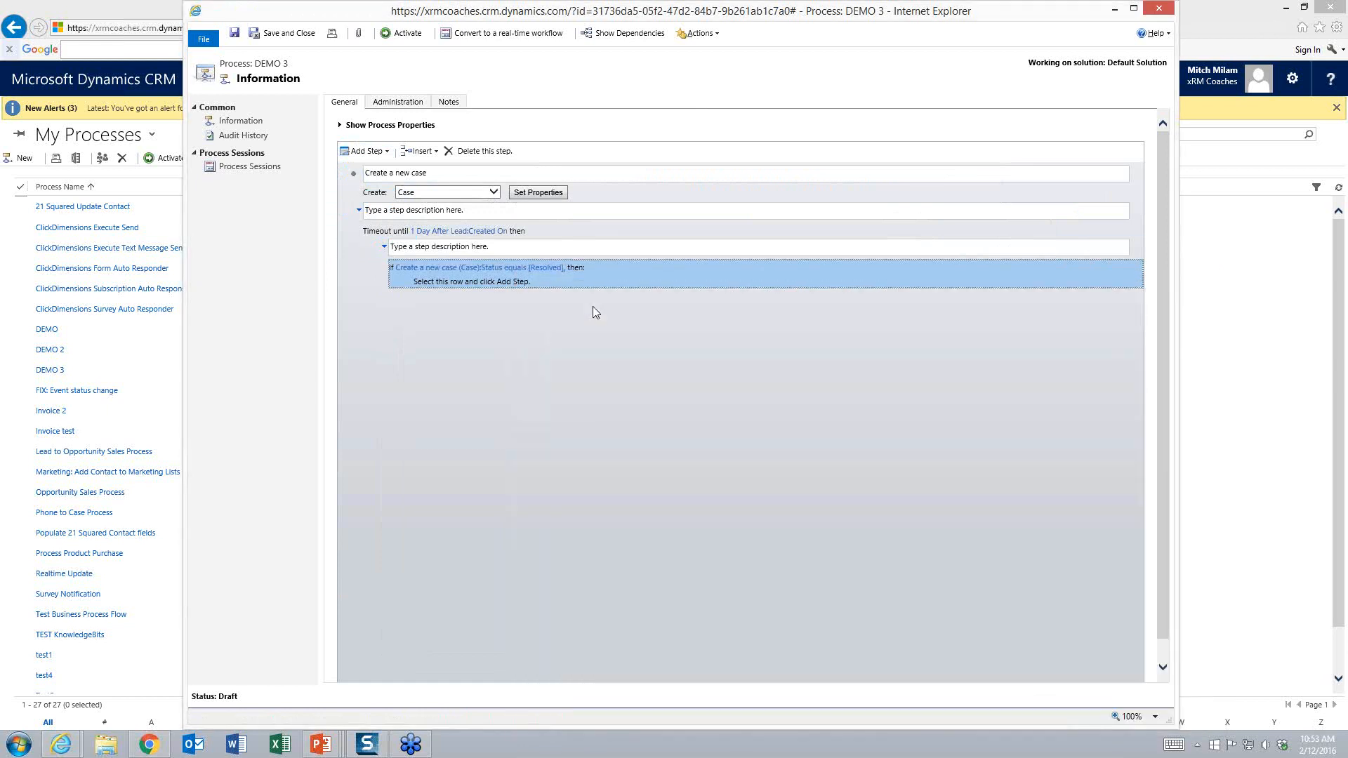
- Add a Stop Workflow step with status Succeeded under the resolved-case condition
click(450, 281)
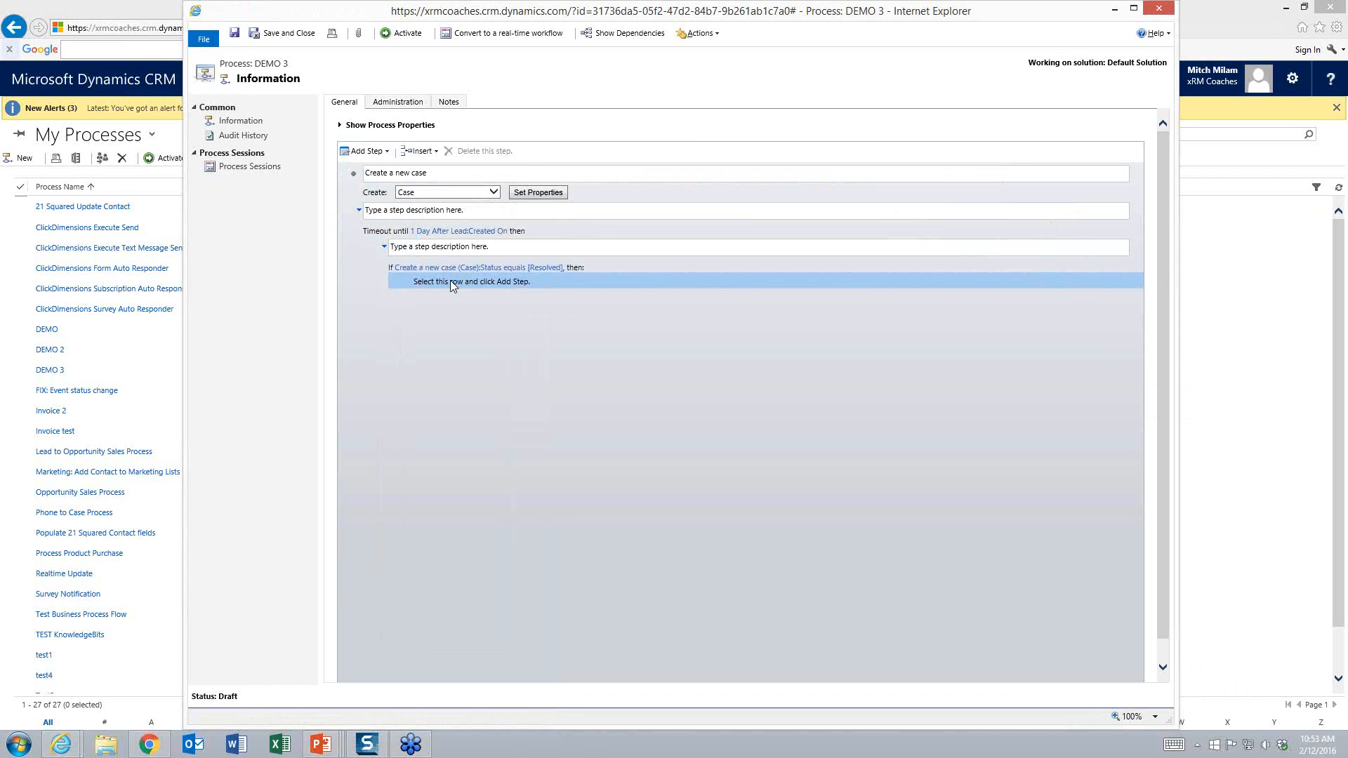
click(387, 153)
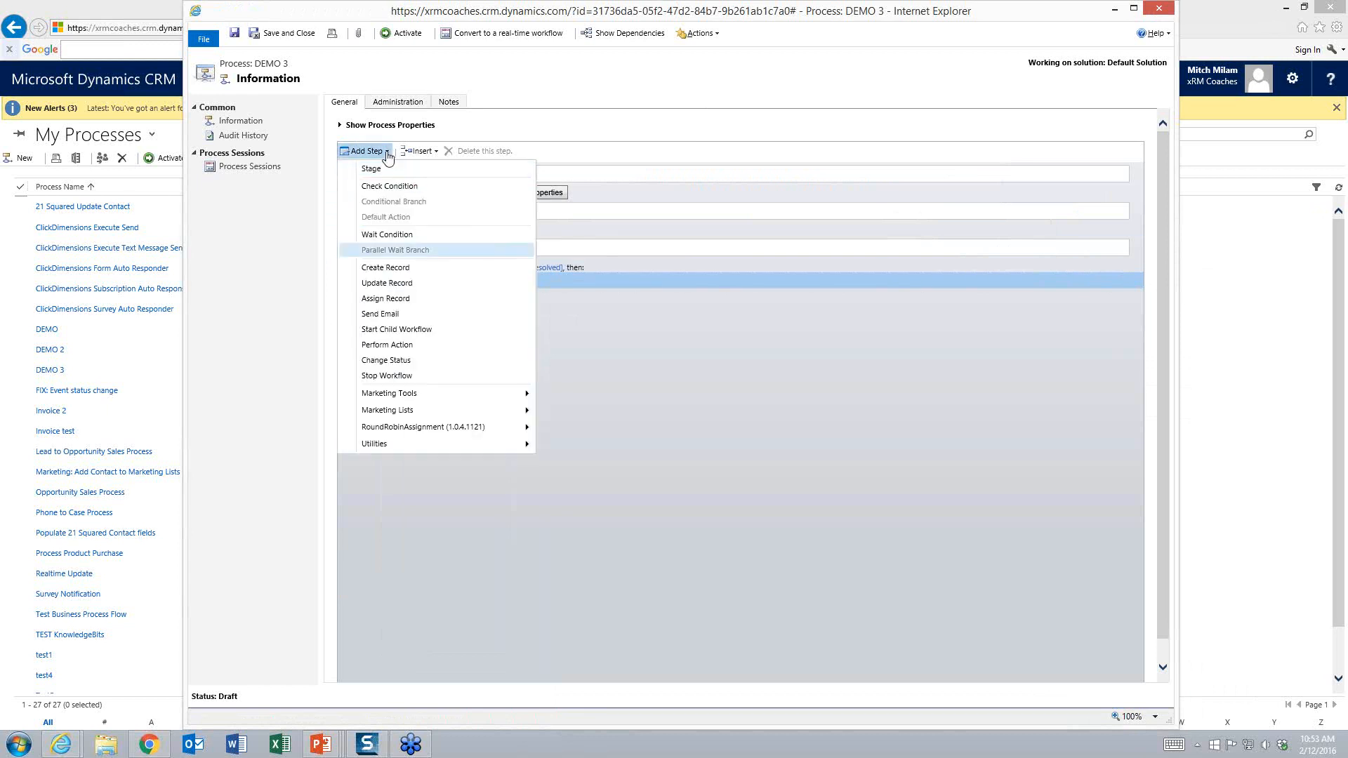
click(387, 376)
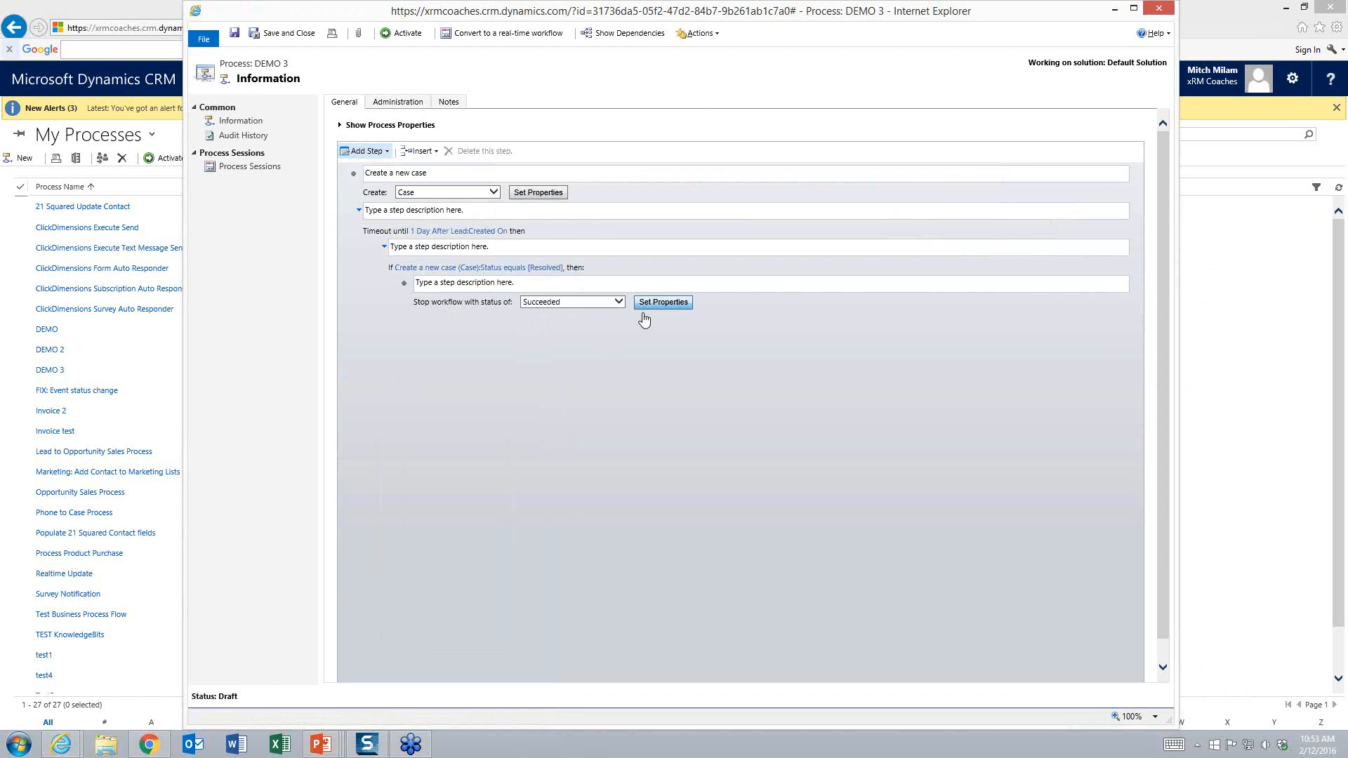
- Add a Default Action to the resolved-case condition as its Otherwise branch
click(389, 268)
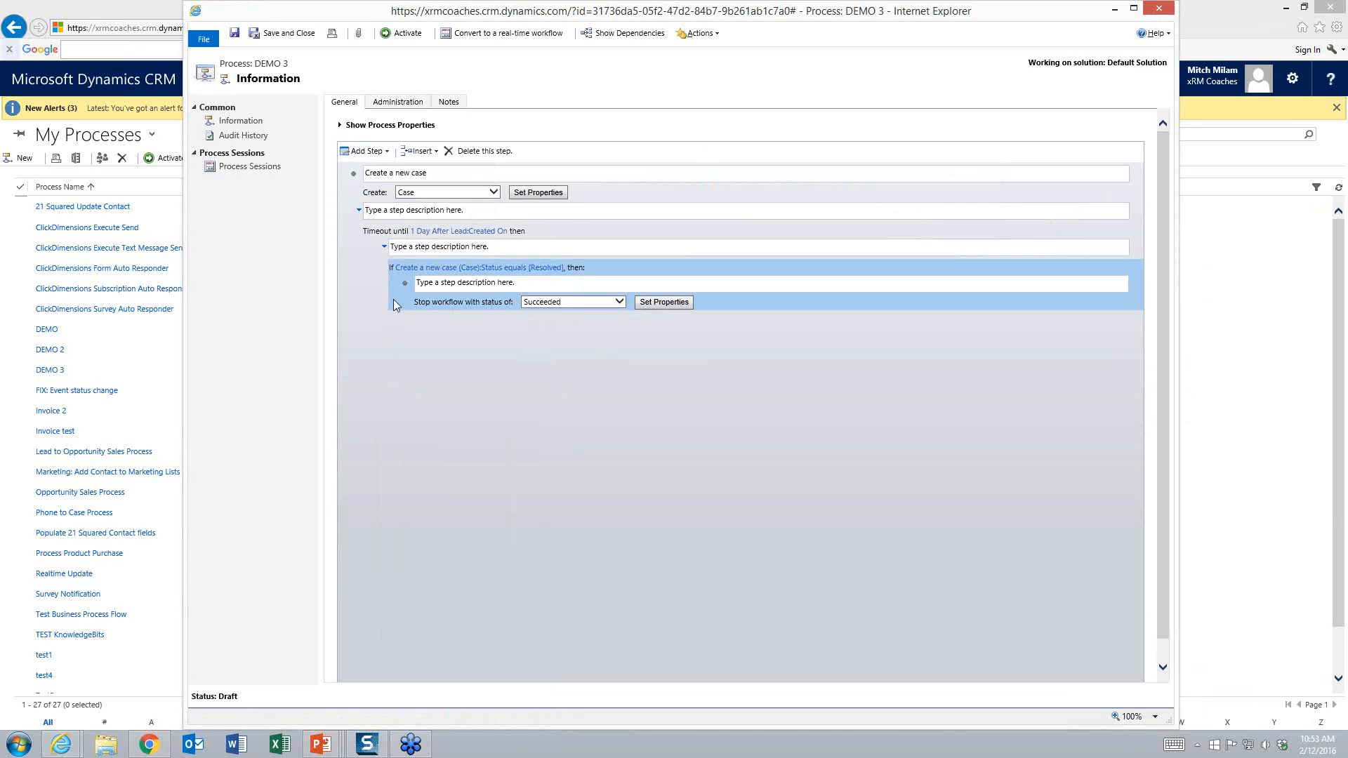
click(401, 267)
click(386, 152)
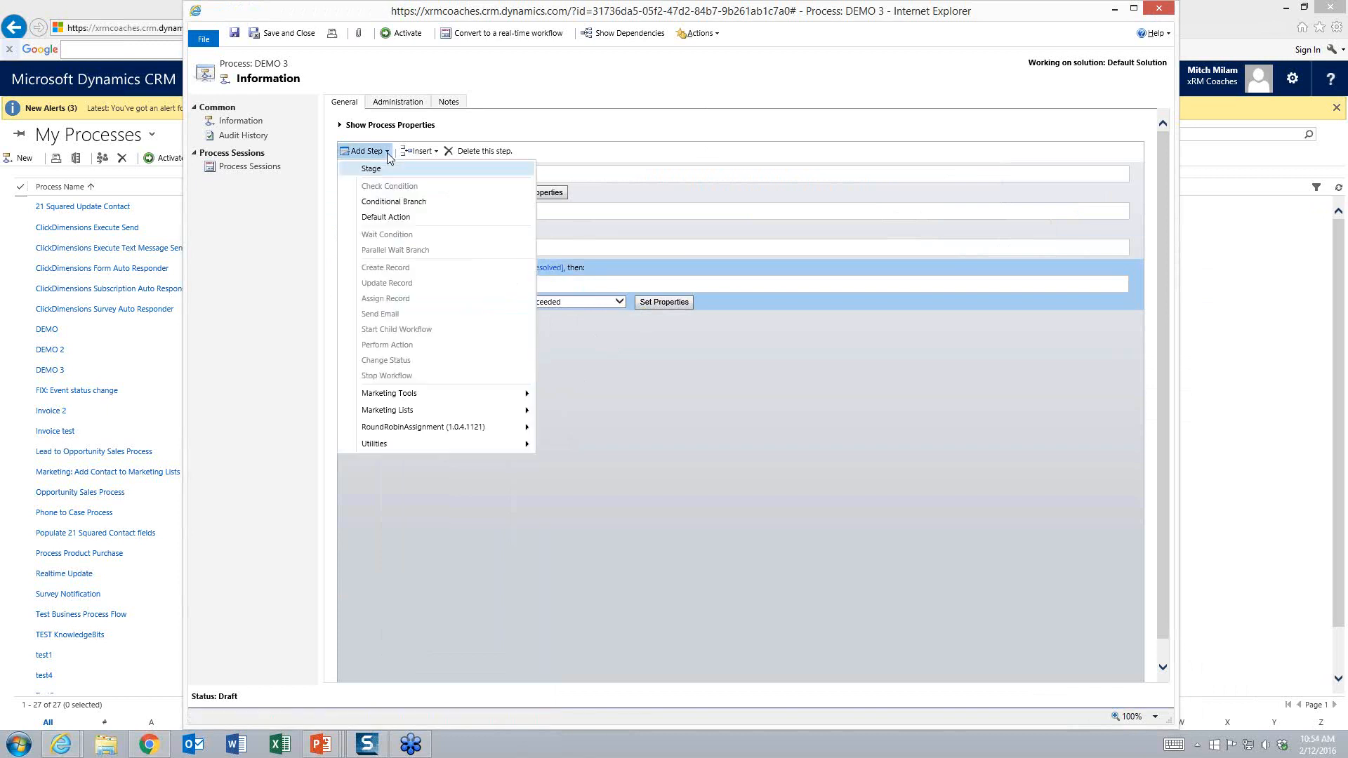
click(386, 216)
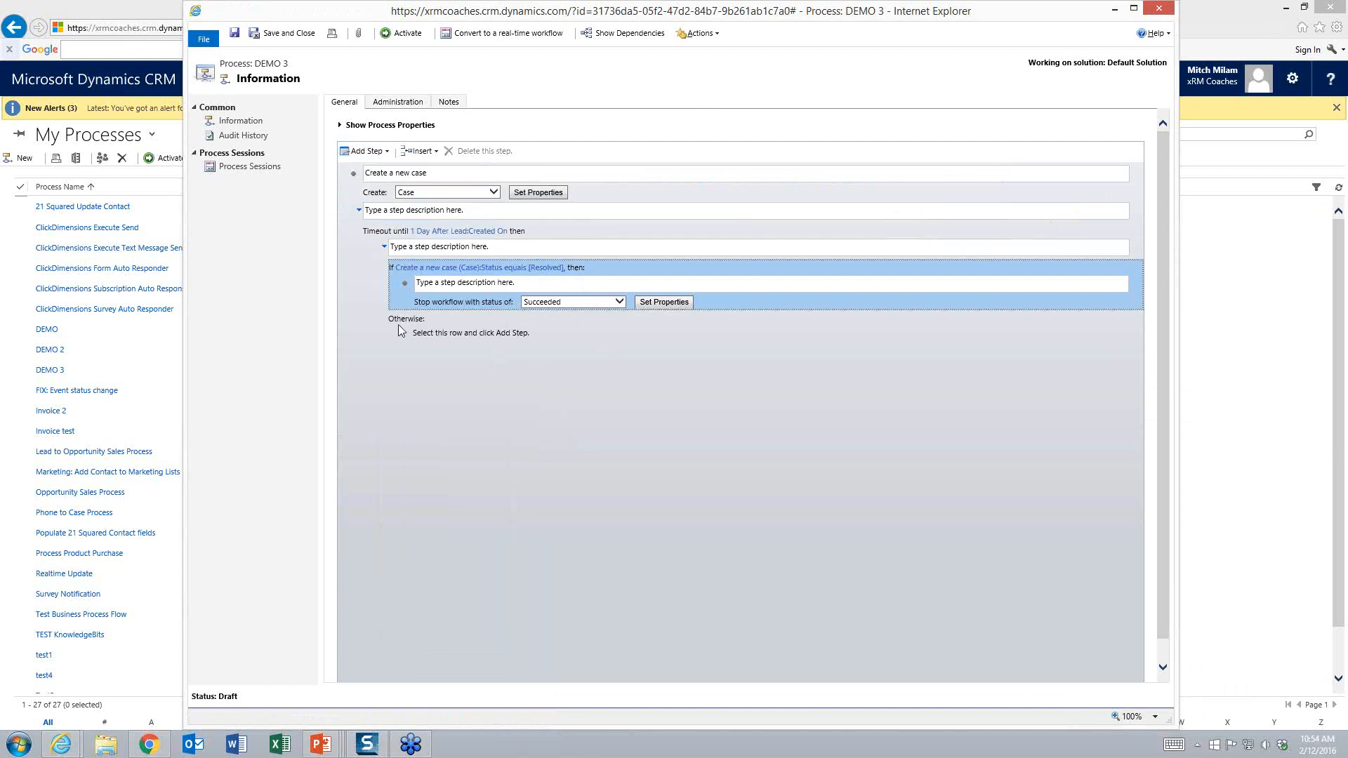
- Add a Send Email step under the Otherwise branch that uses a template for the "Create a new case (Case)" record
click(448, 339)
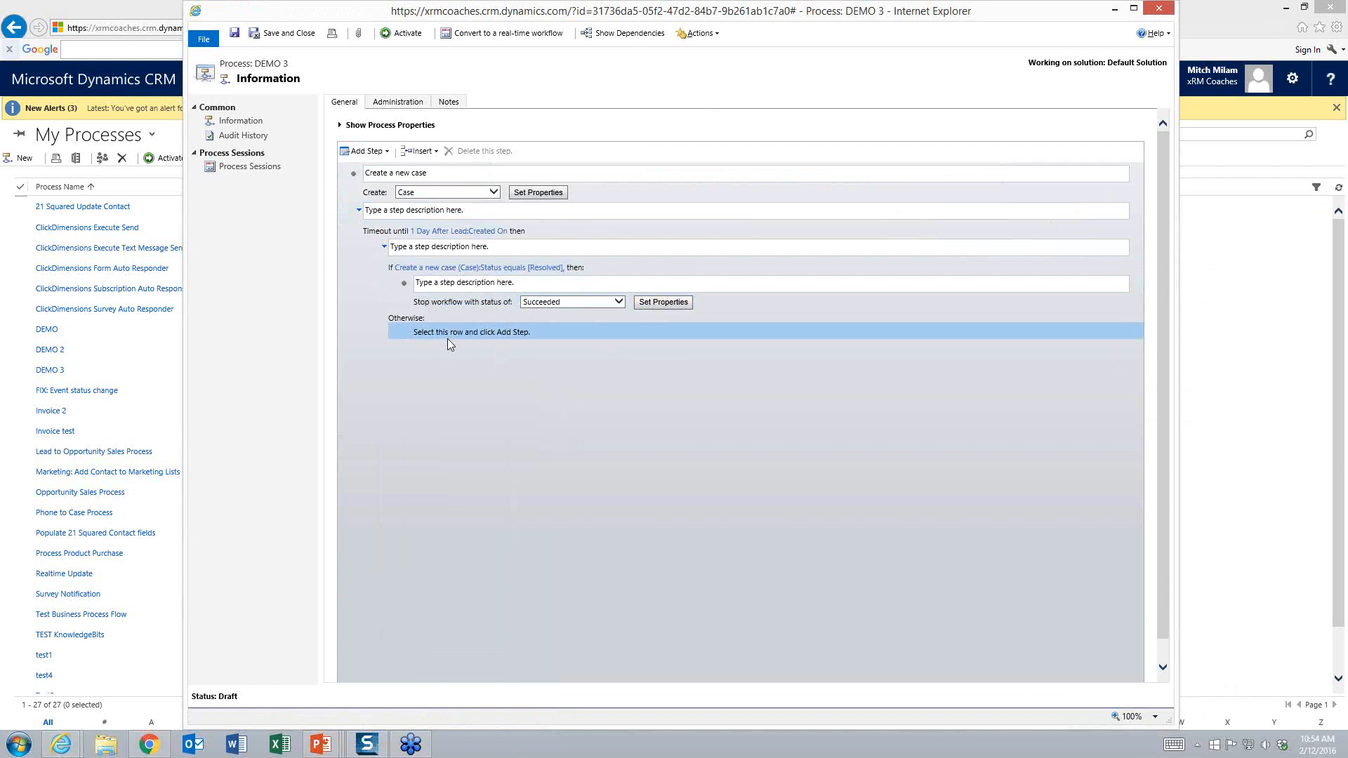
click(365, 151)
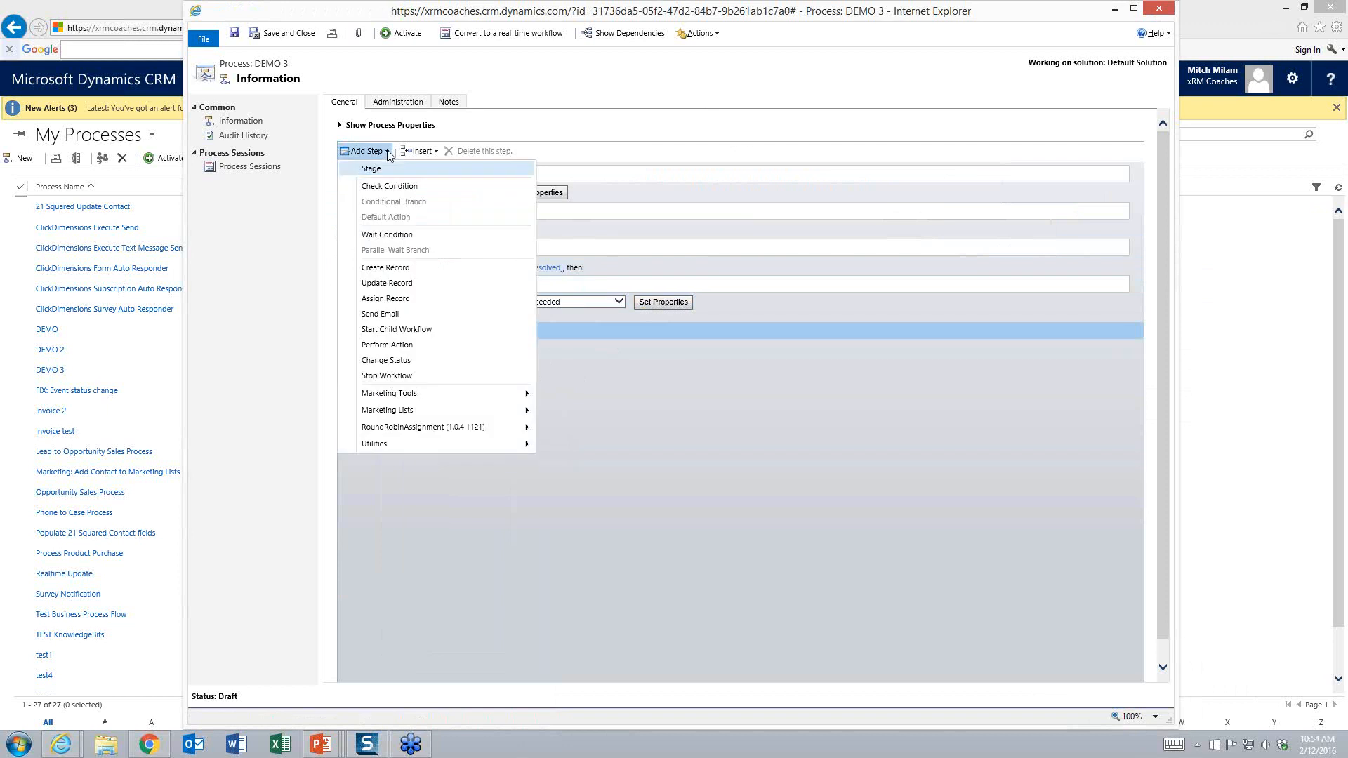
click(379, 315)
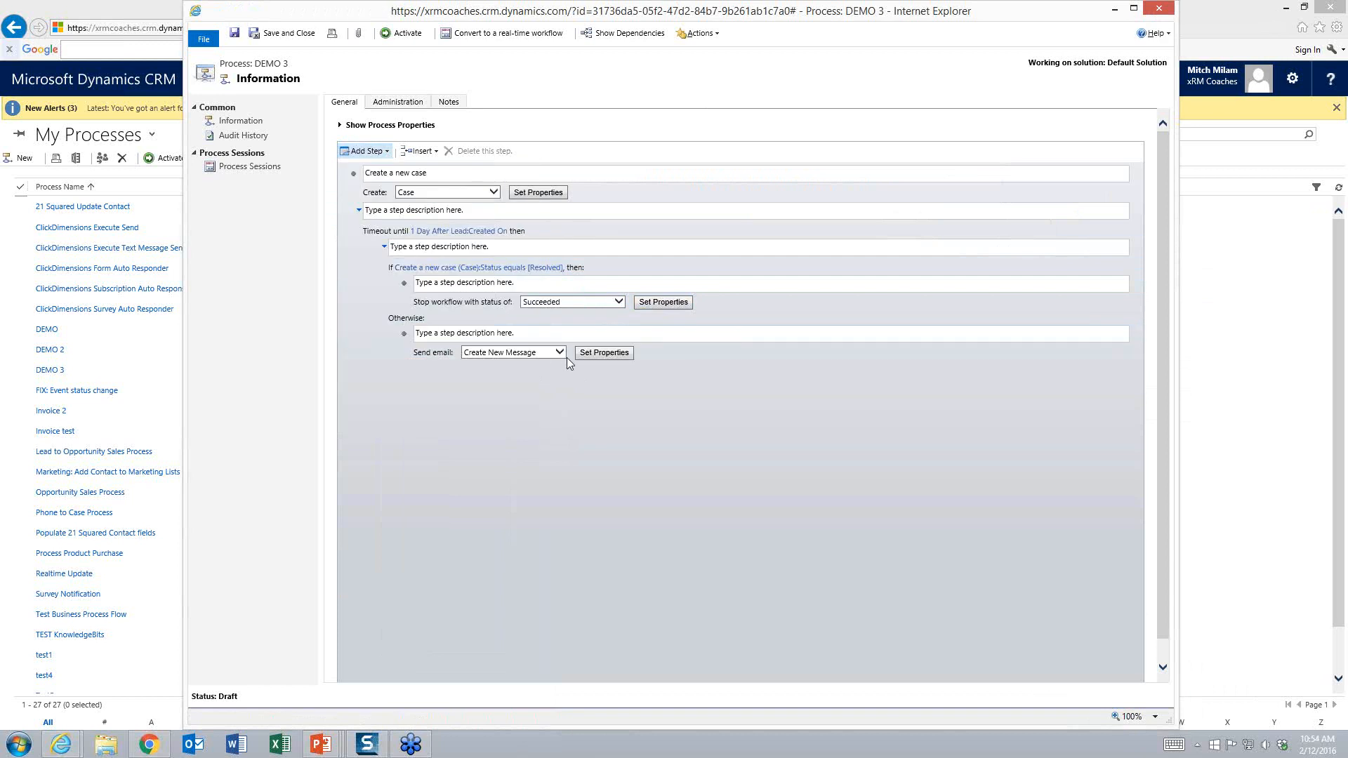
click(534, 352)
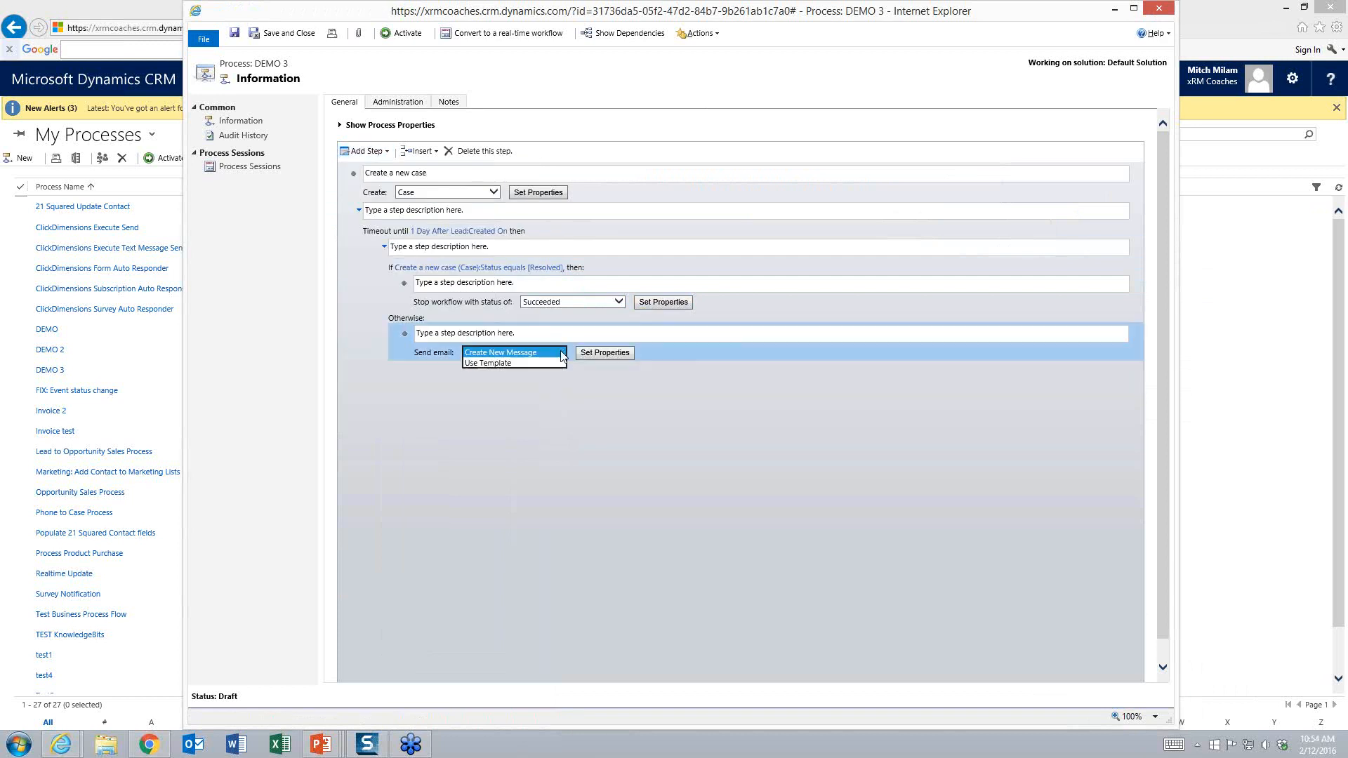
click(511, 361)
click(678, 355)
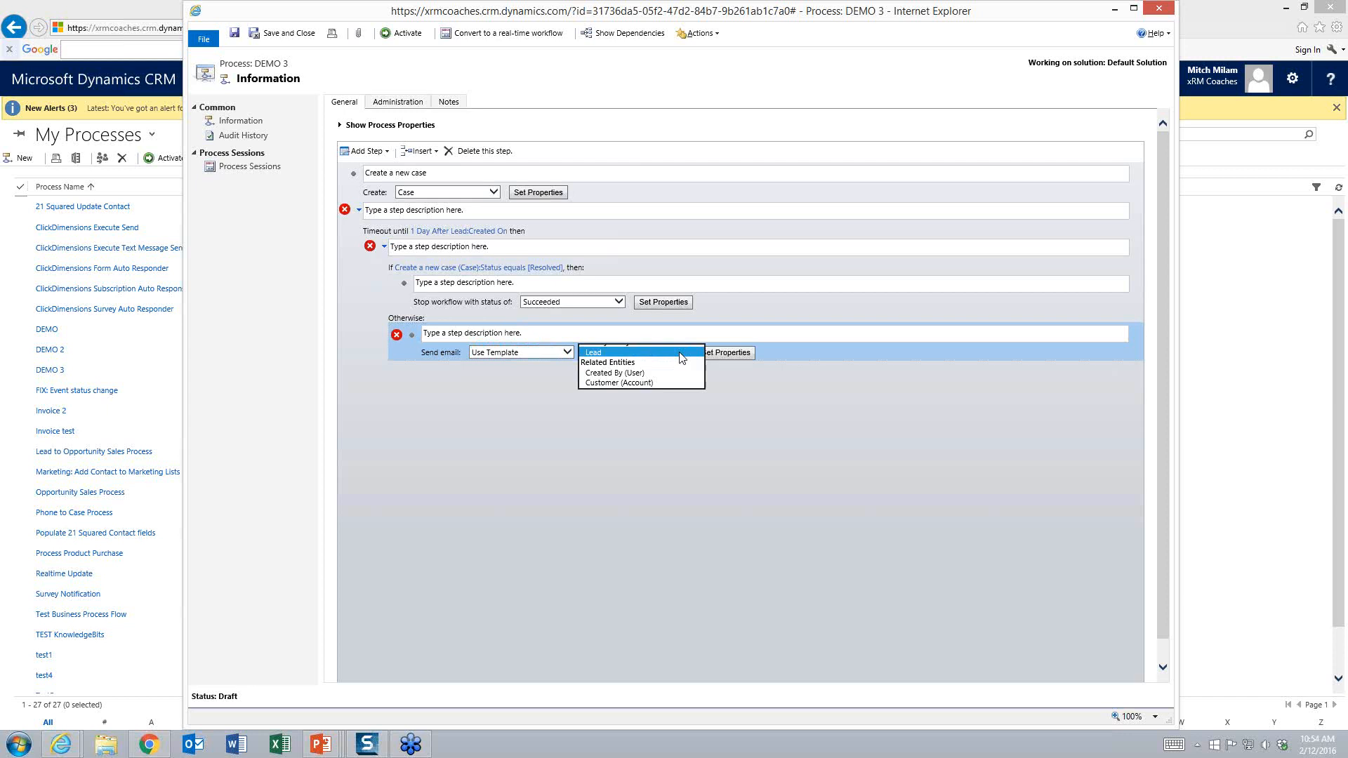
click(726, 357)
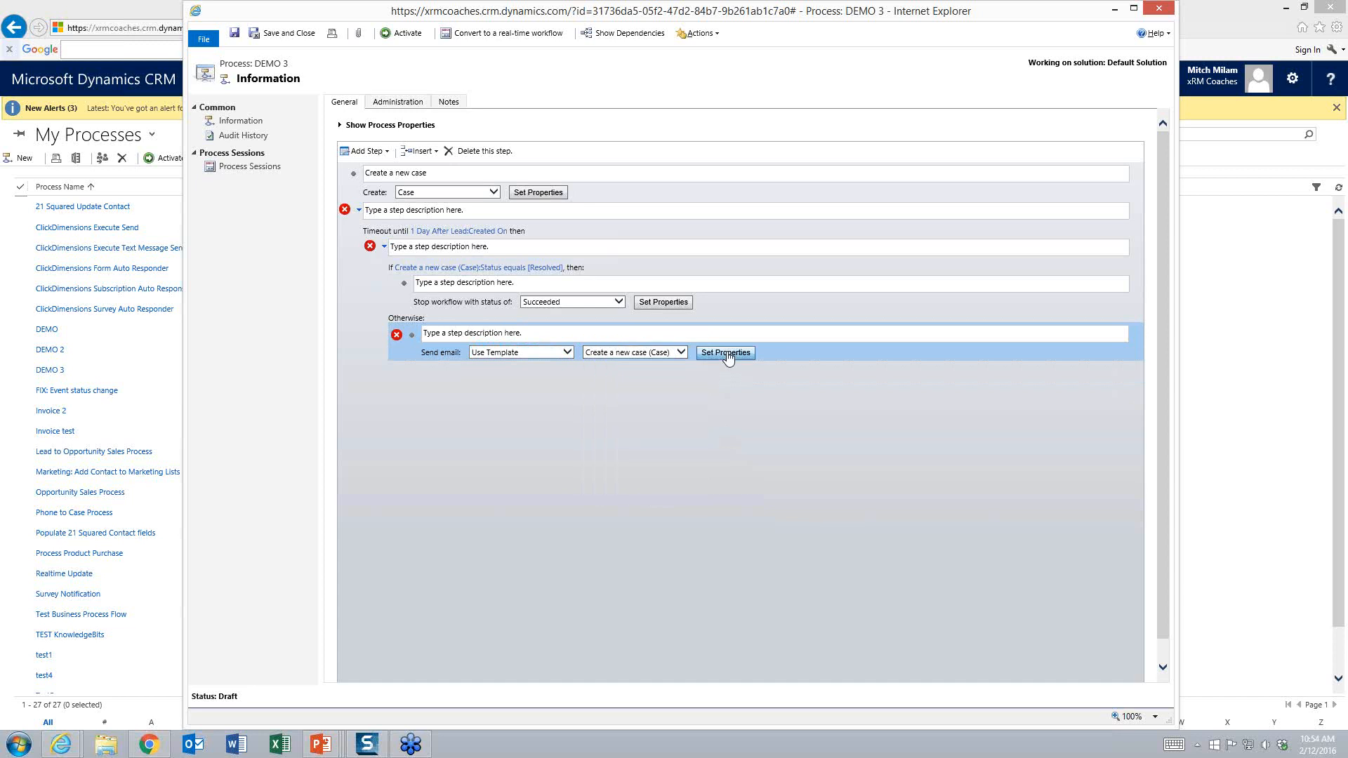
- In the email step's properties, set the template type to Case Template and select the Case Escalation template
click(726, 352)
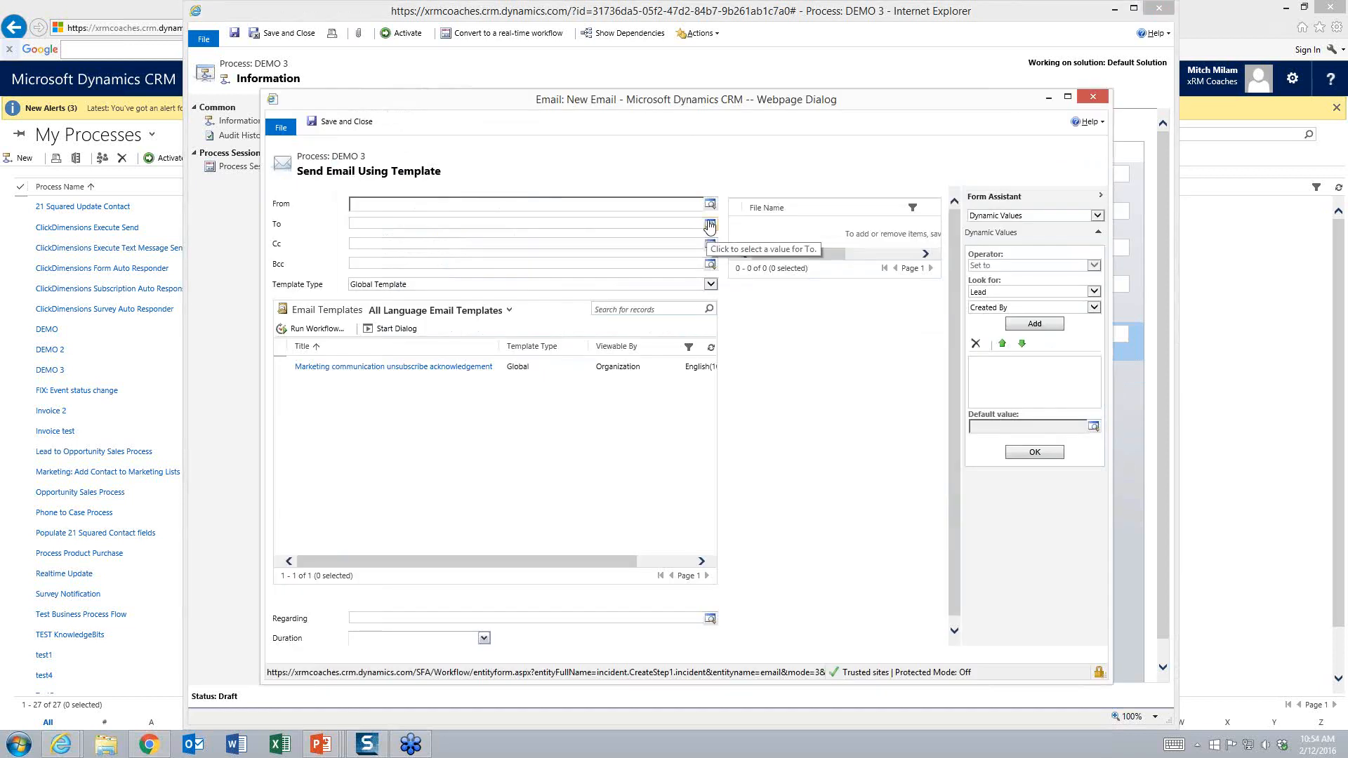
click(711, 285)
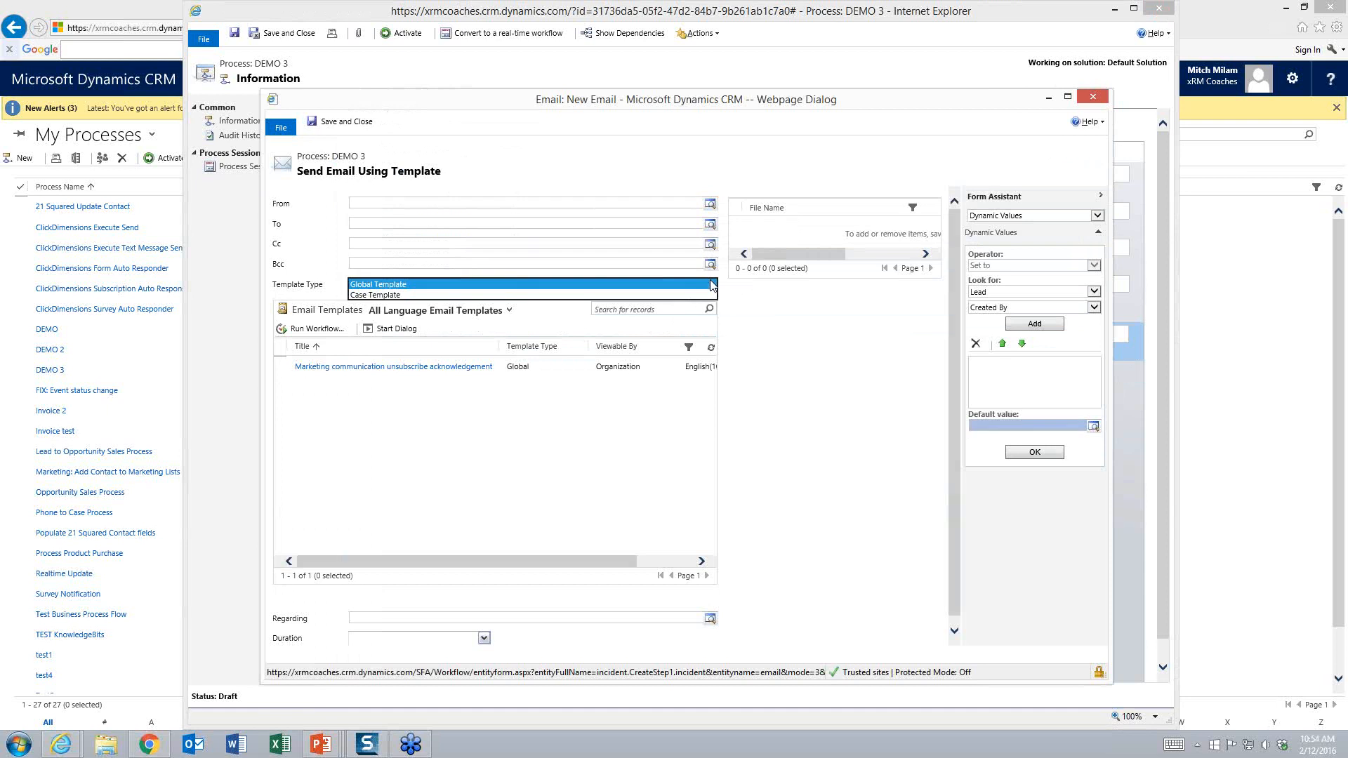
click(383, 295)
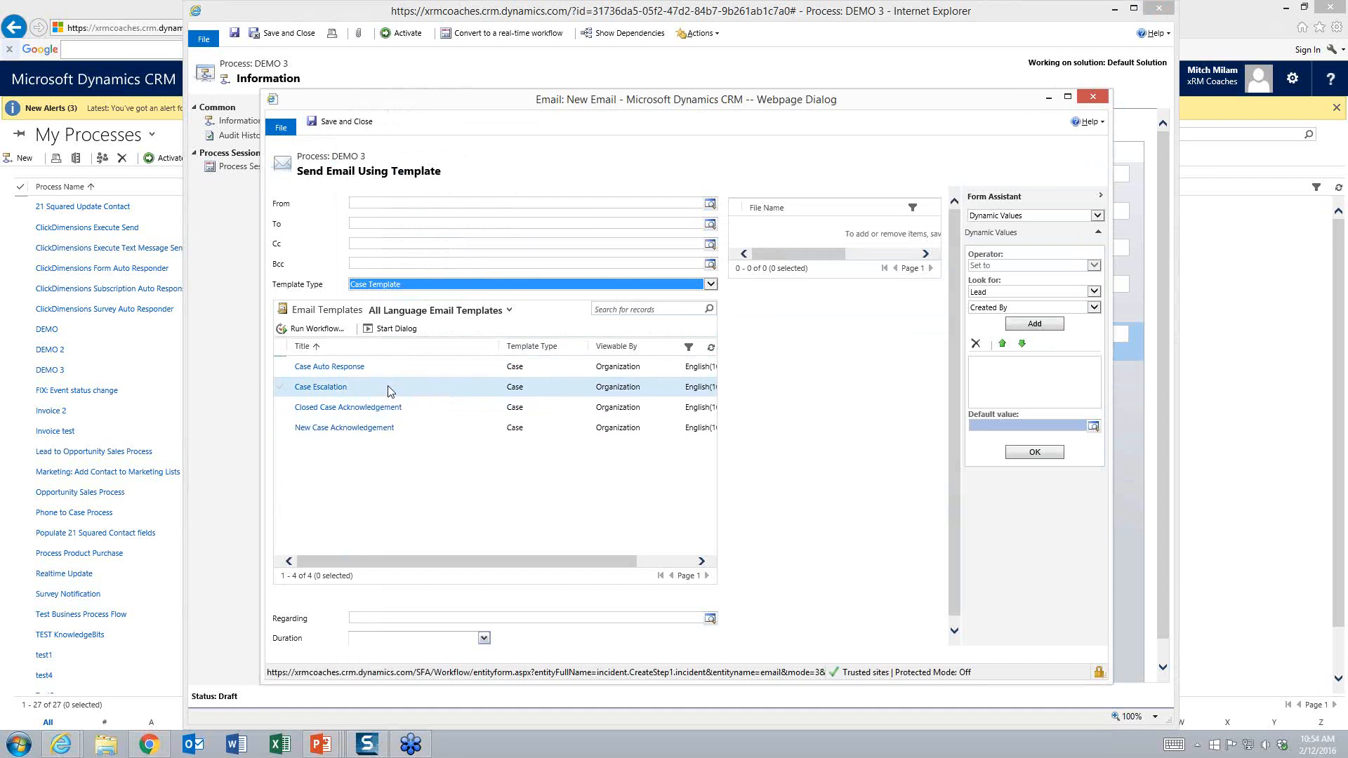
click(359, 396)
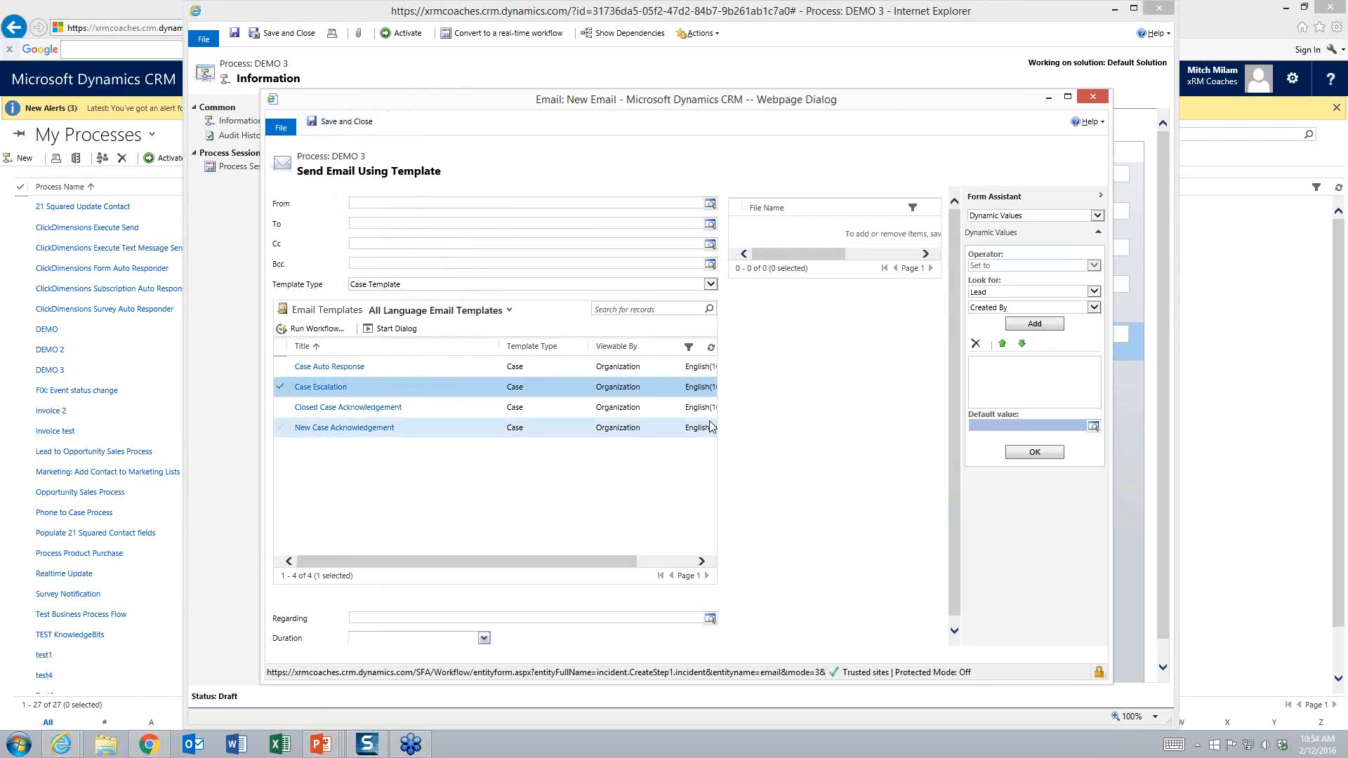
double_click(419, 386)
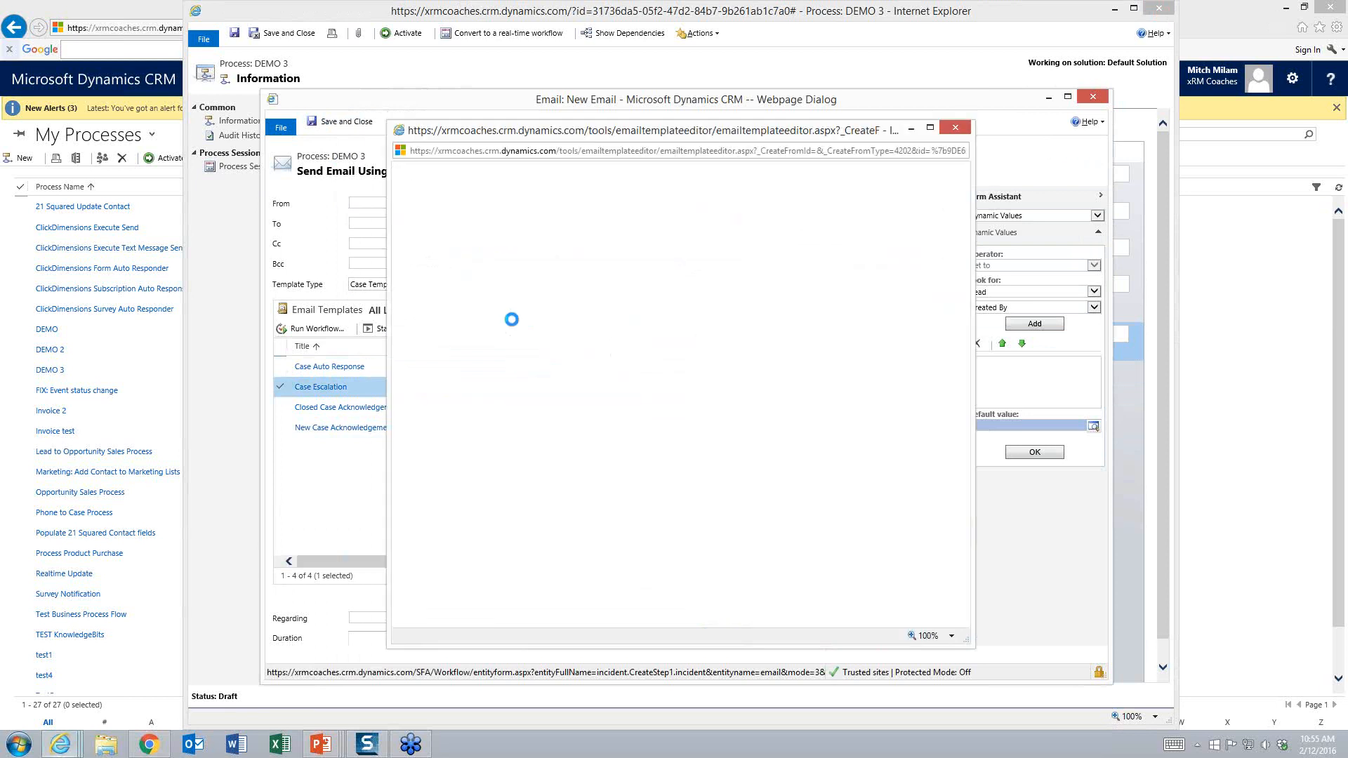
click(959, 130)
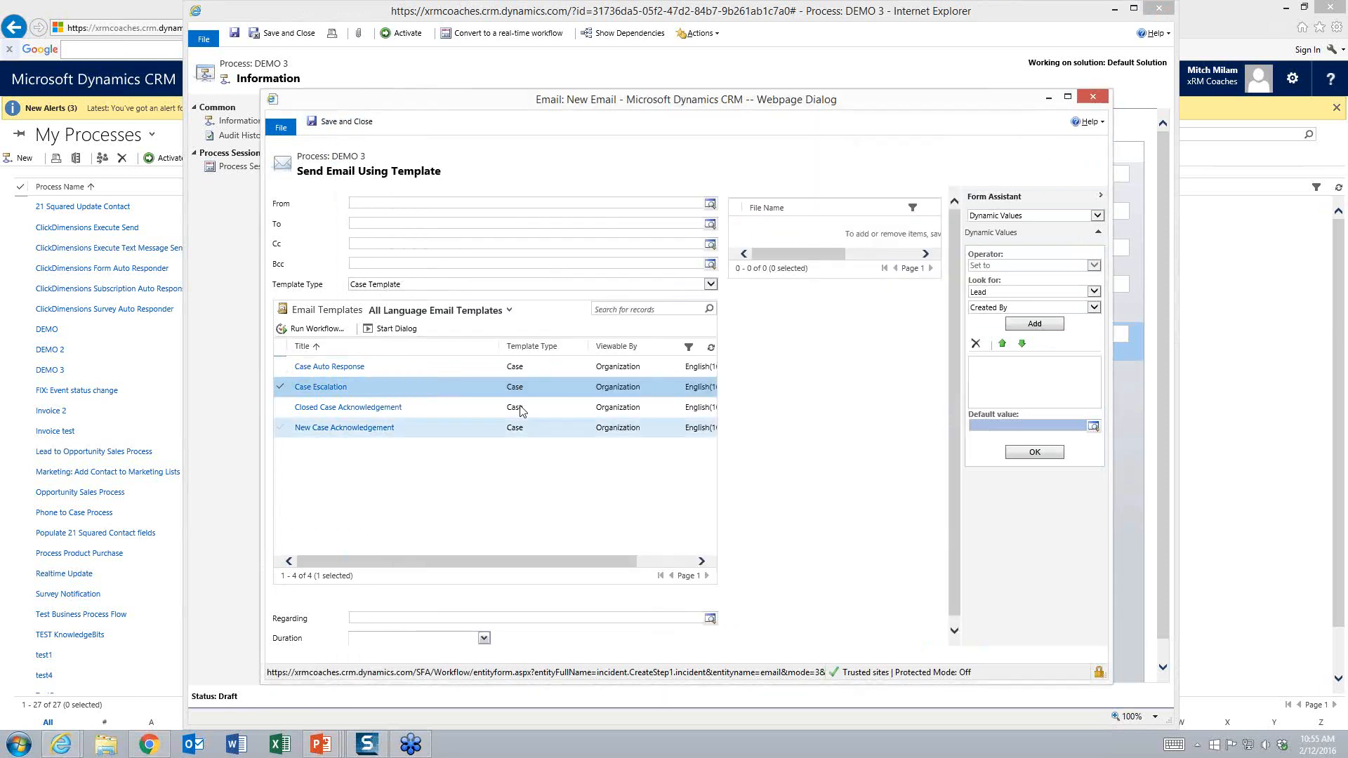
- Save and close the properties of the Send Email step under the Otherwise branch
click(340, 123)
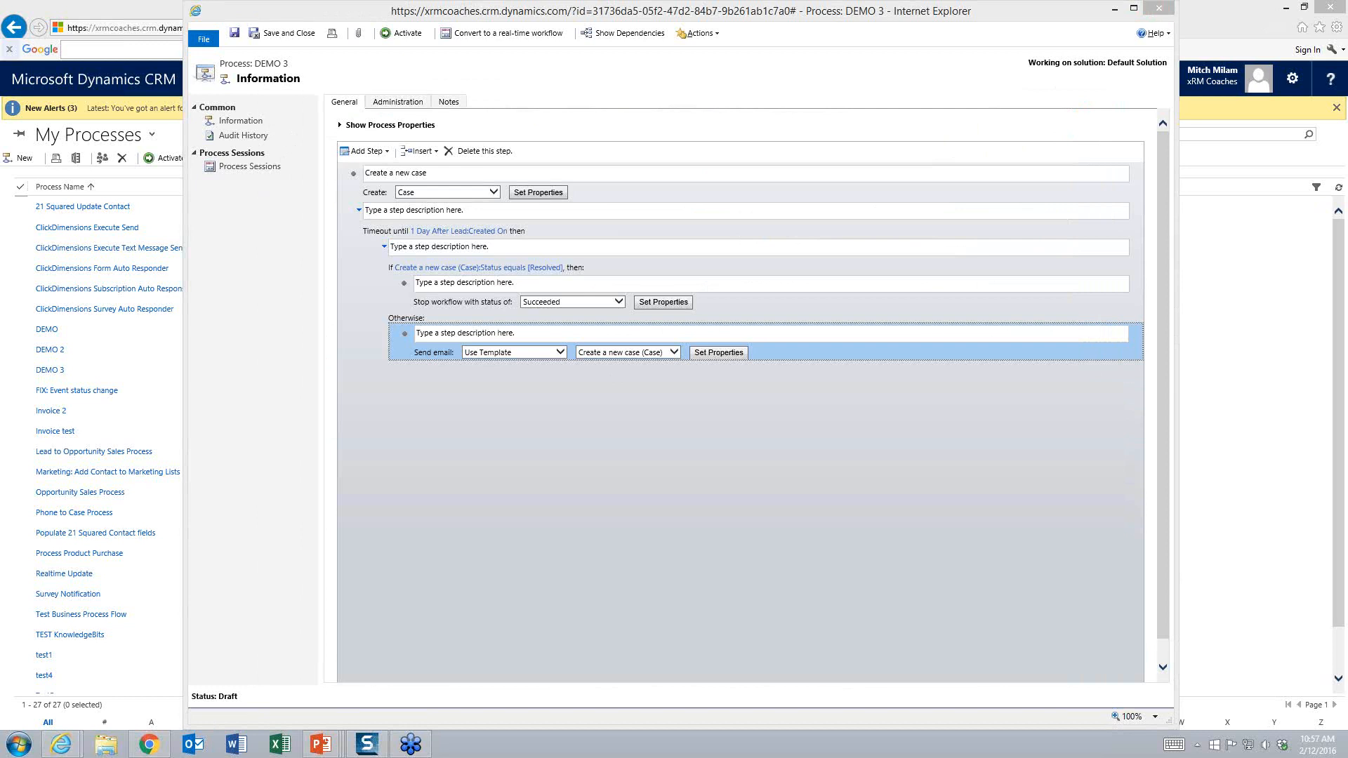
- Look through the available workflow step types, including Marketing Tools, Marketing Lists and RoundRobinAssignment custom steps
click(364, 151)
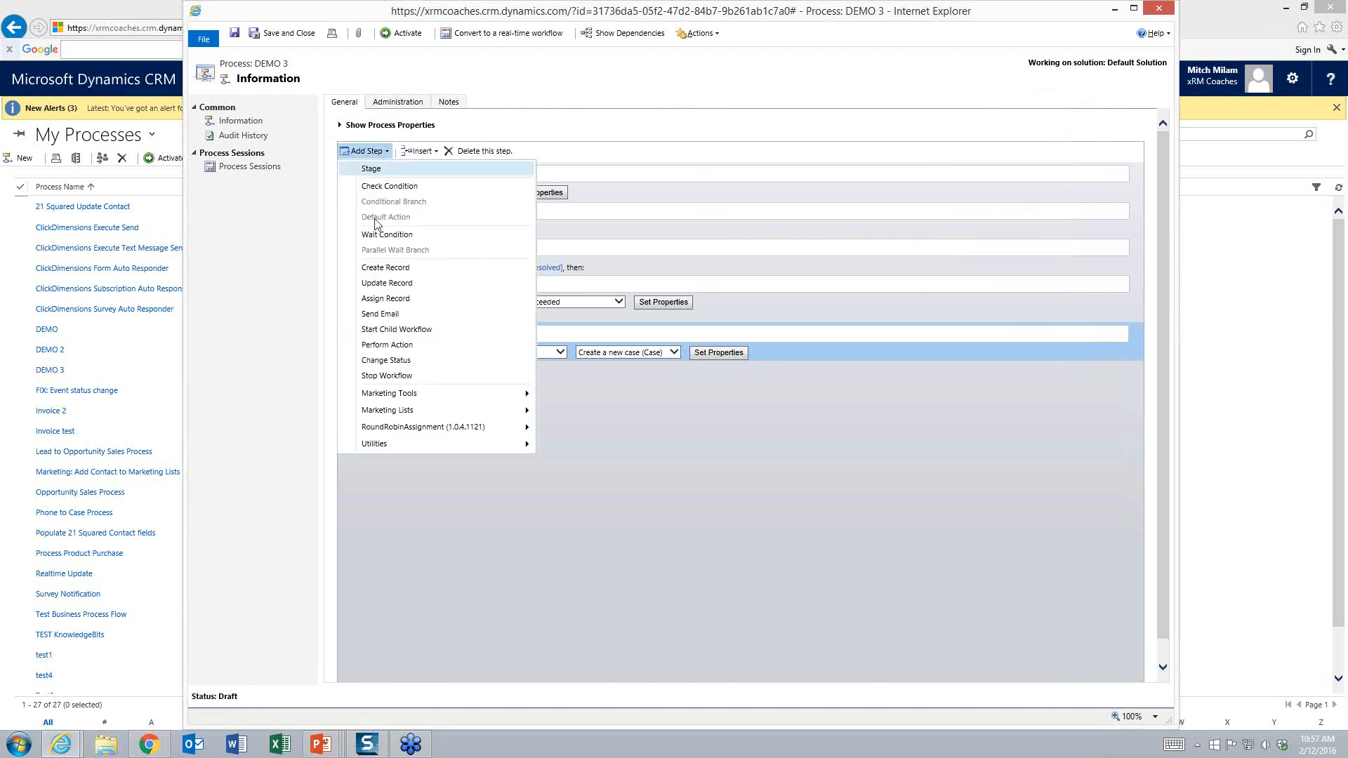
click(498, 395)
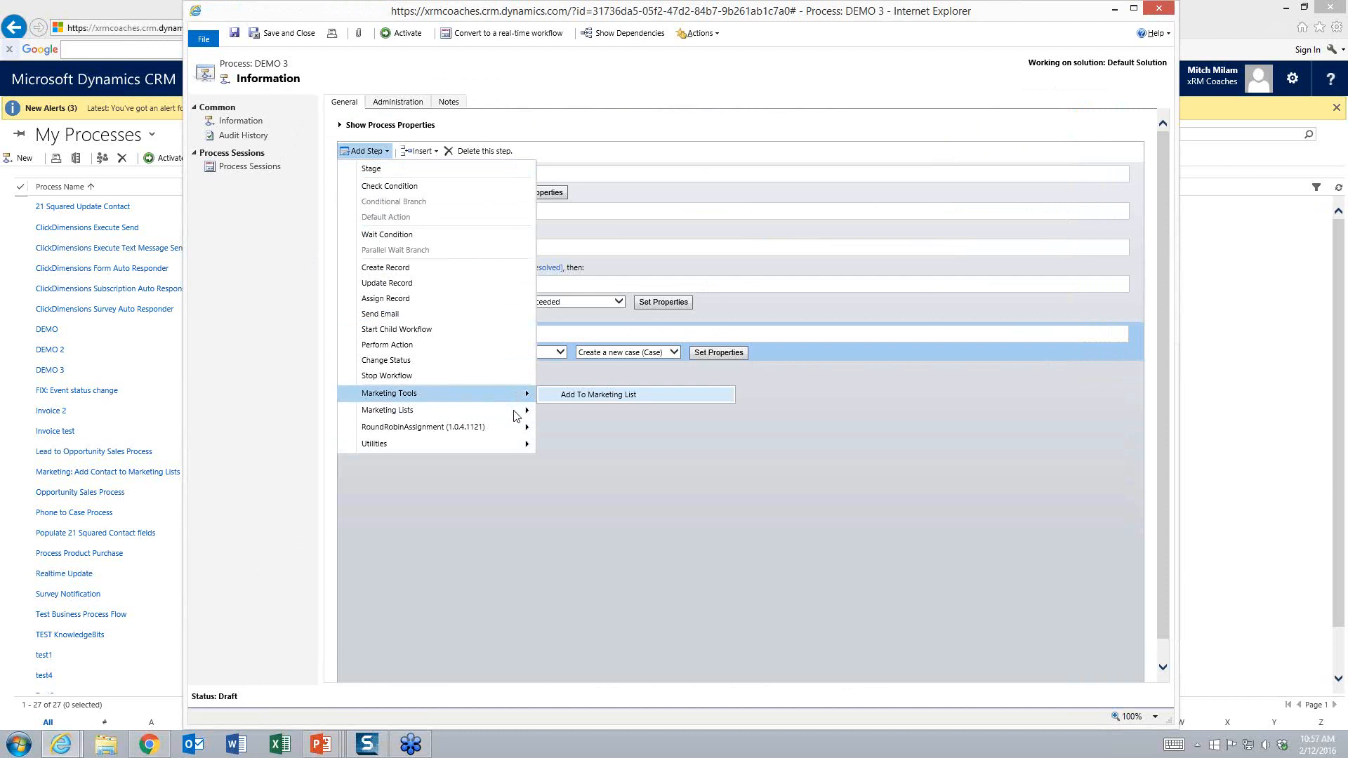
click(516, 413)
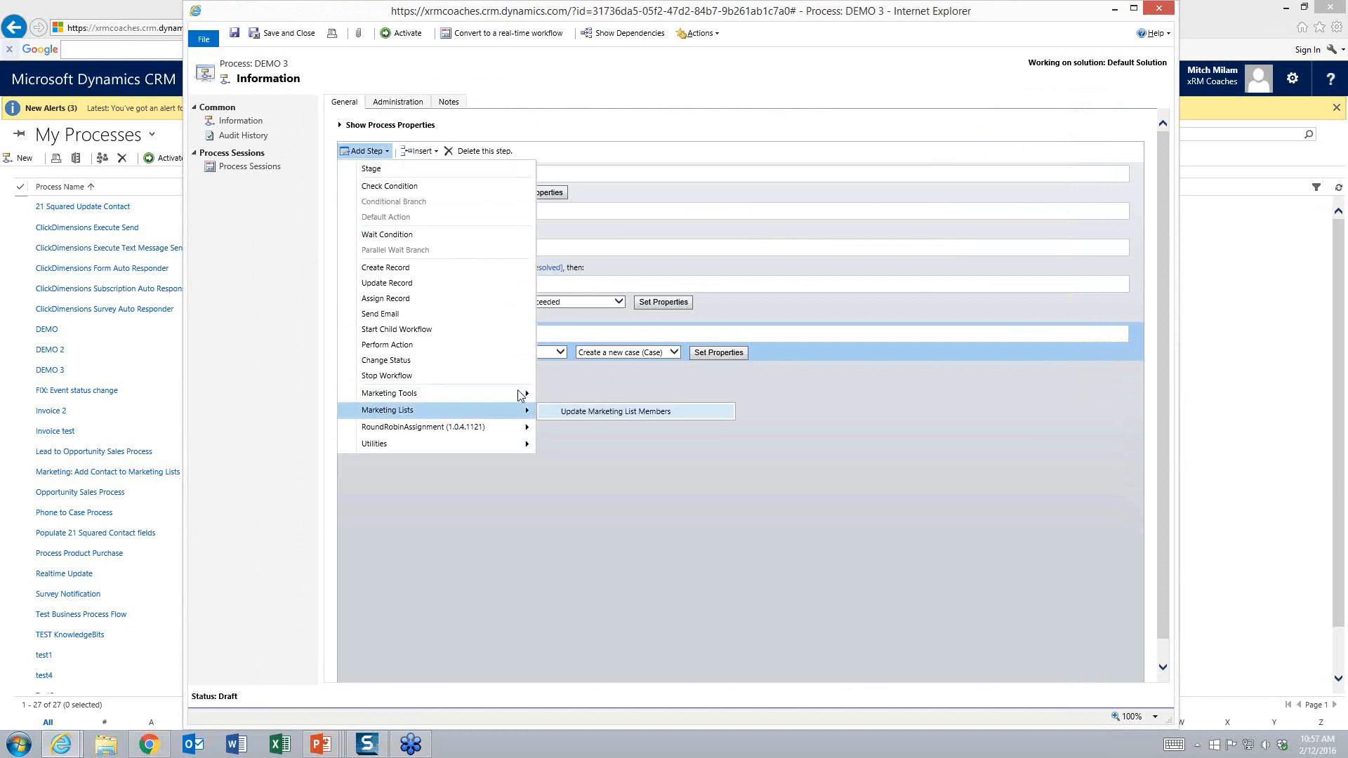
click(513, 431)
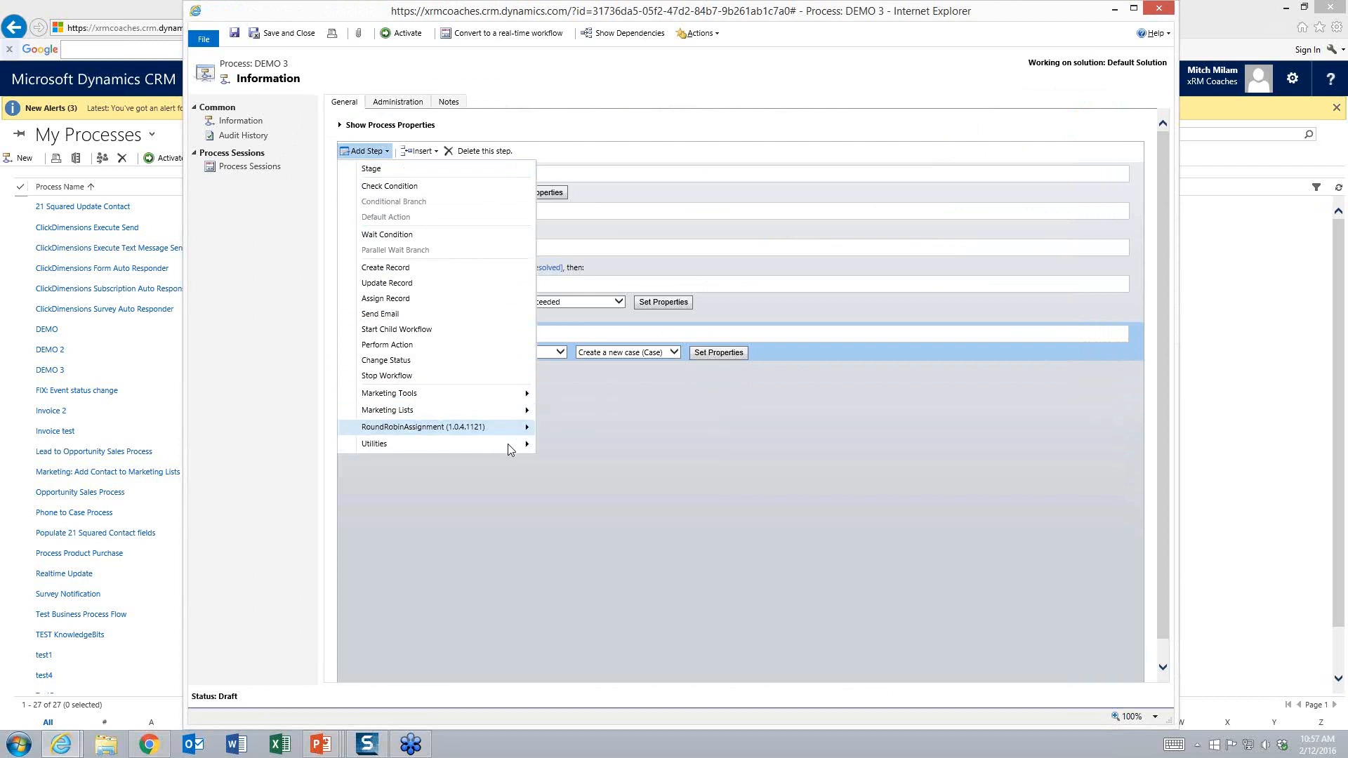
mouse_move(510, 449)
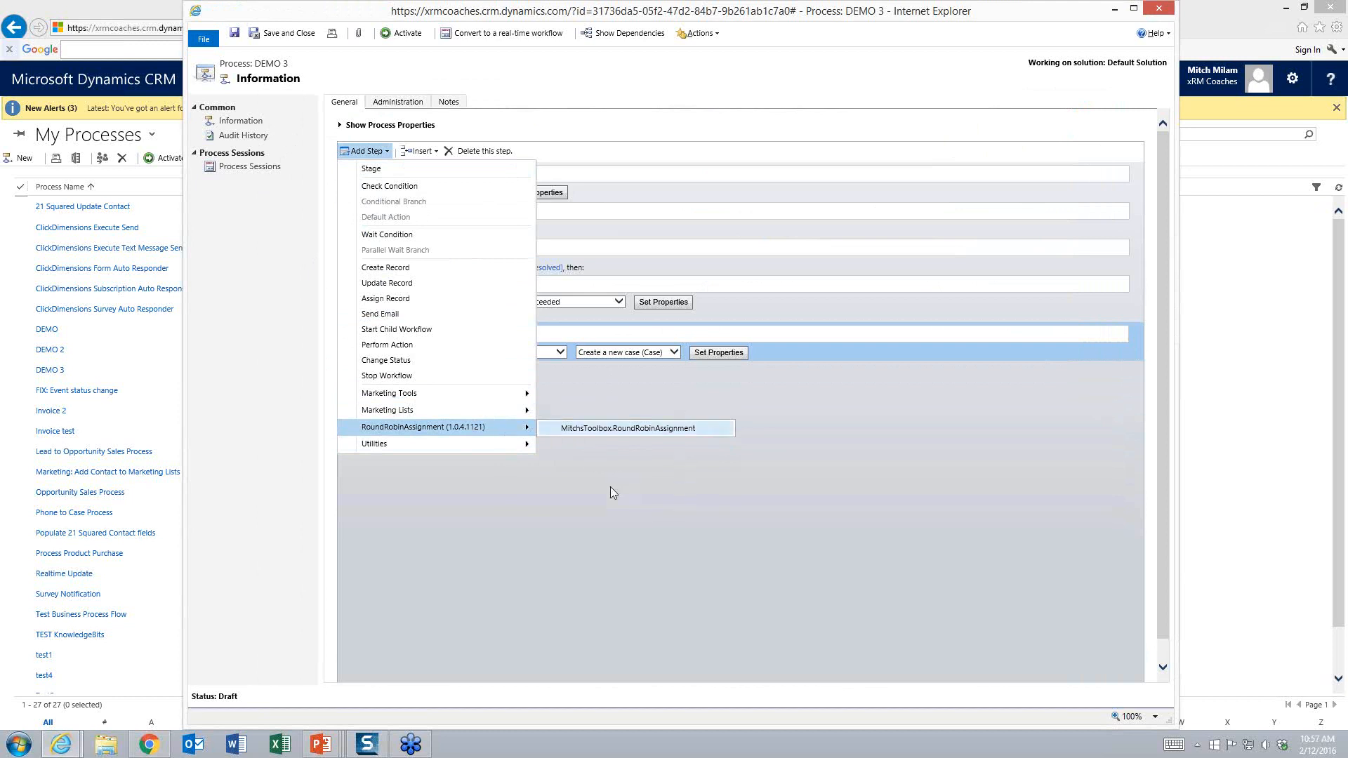
click(374, 152)
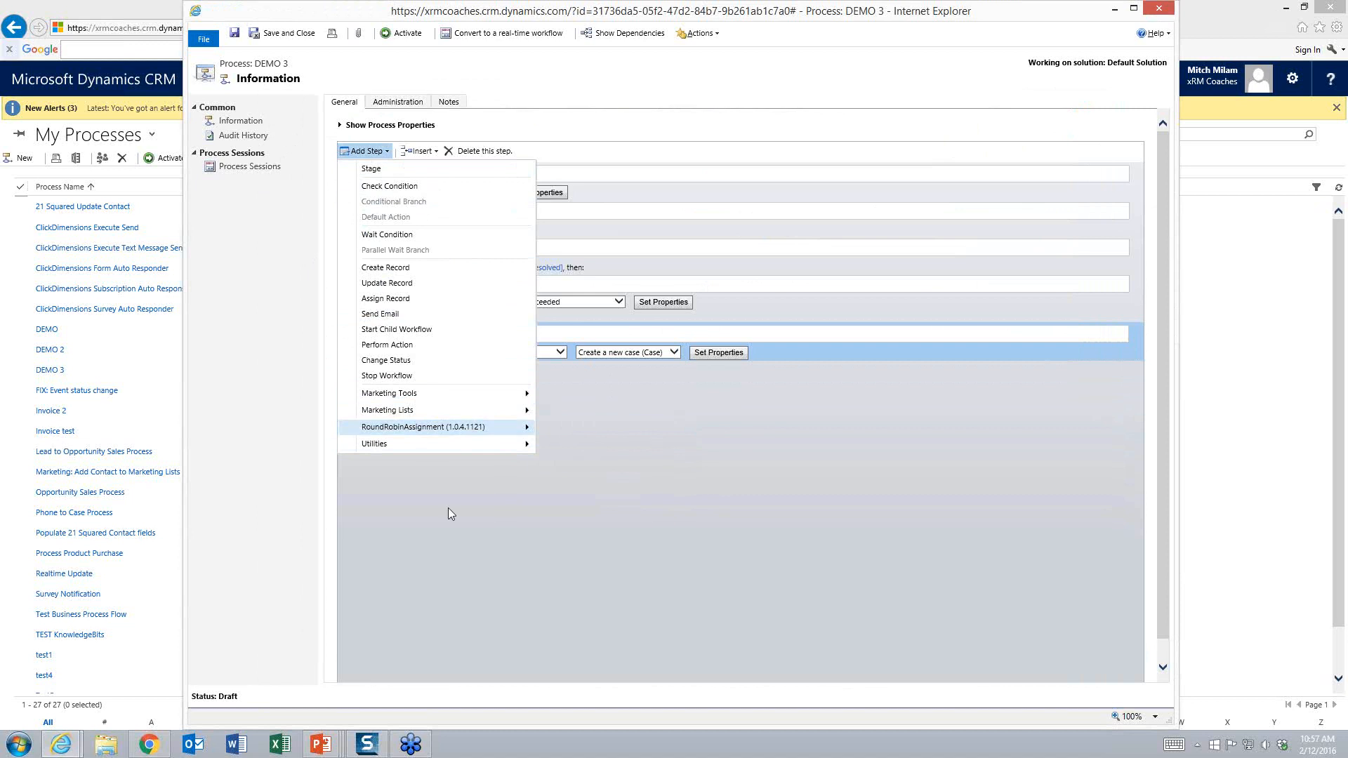
click(450, 513)
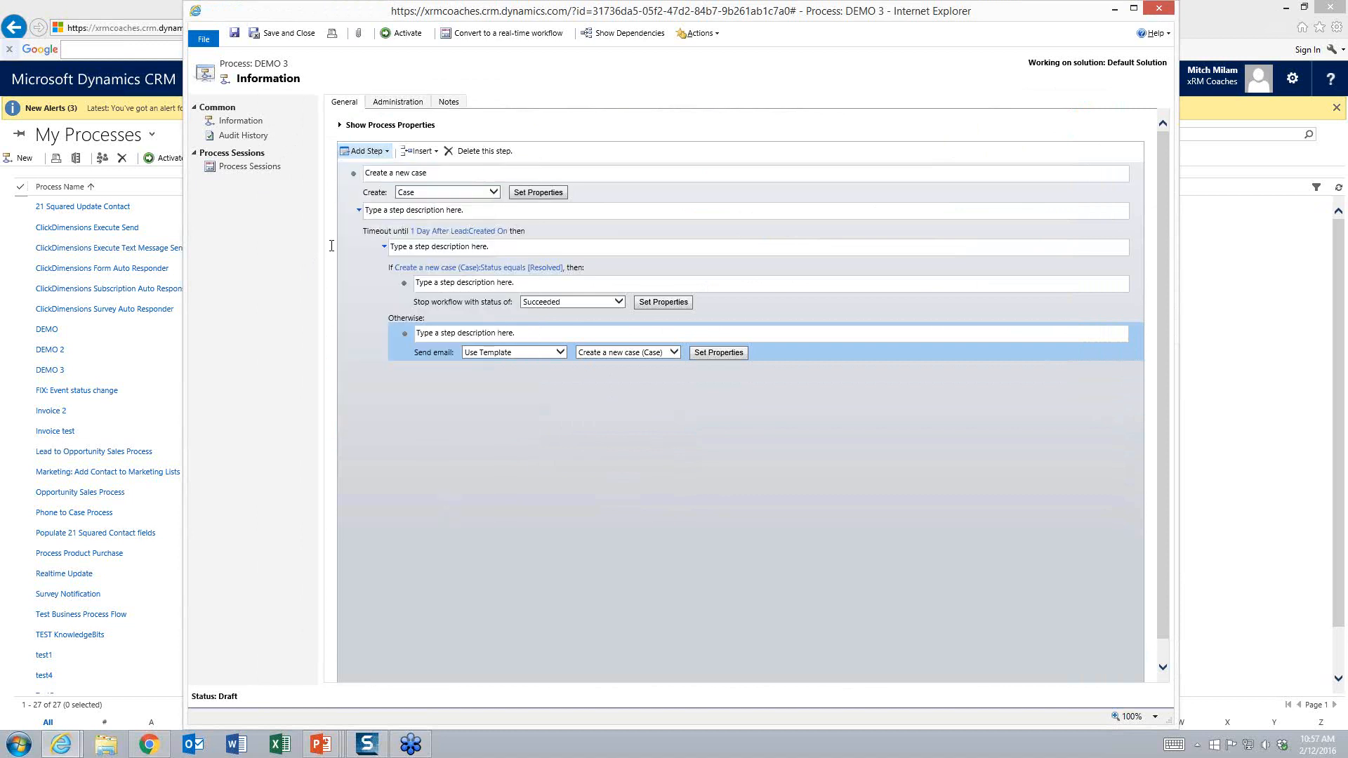
- Try adding a Wait Condition below the Send Email step inside the Otherwise branch
click(384, 153)
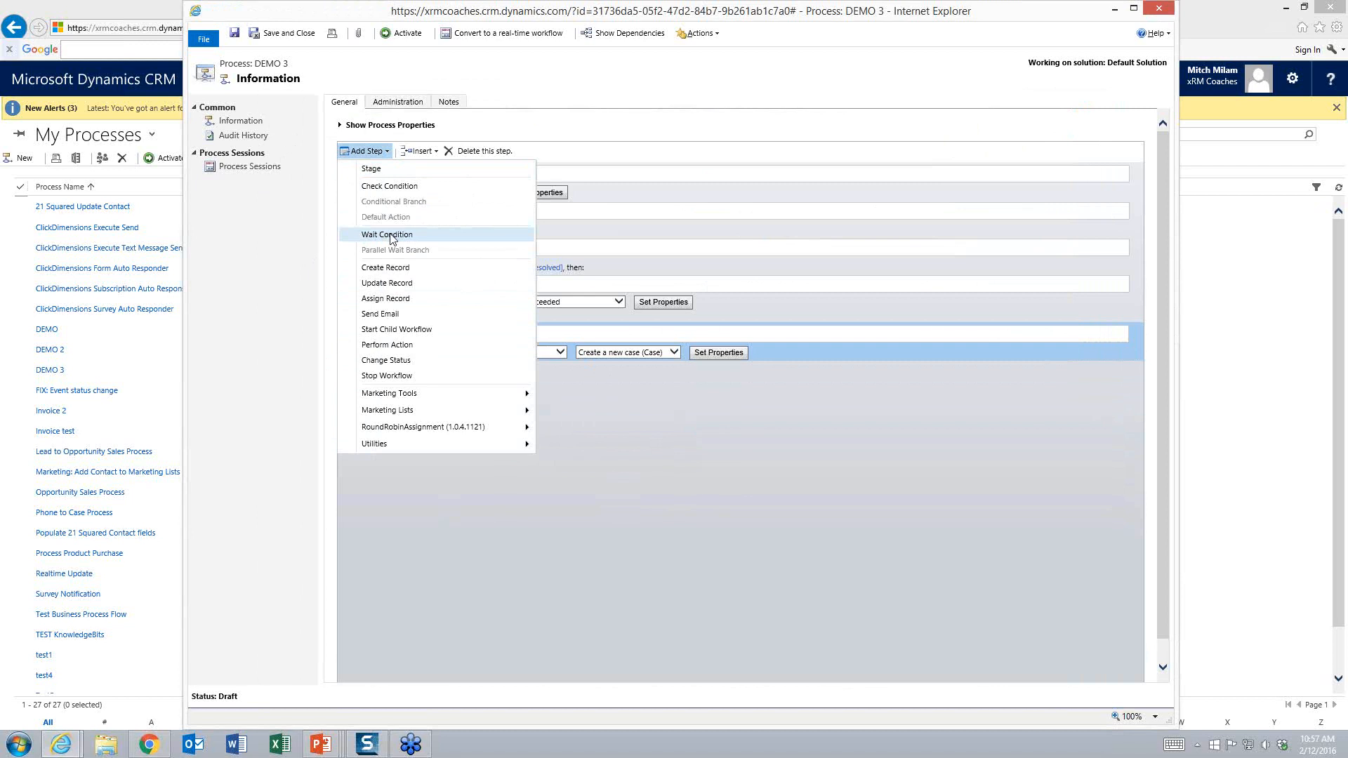
click(387, 235)
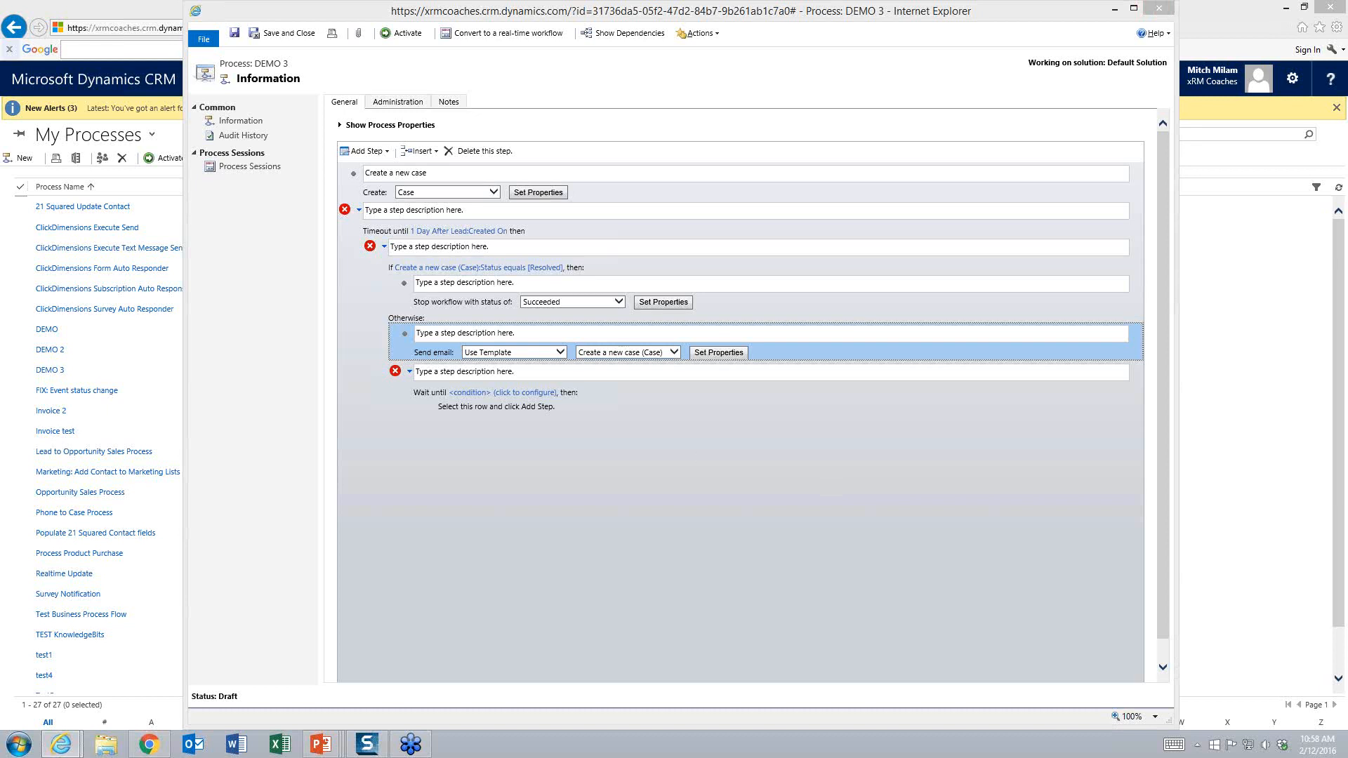
key(alt+Tab)
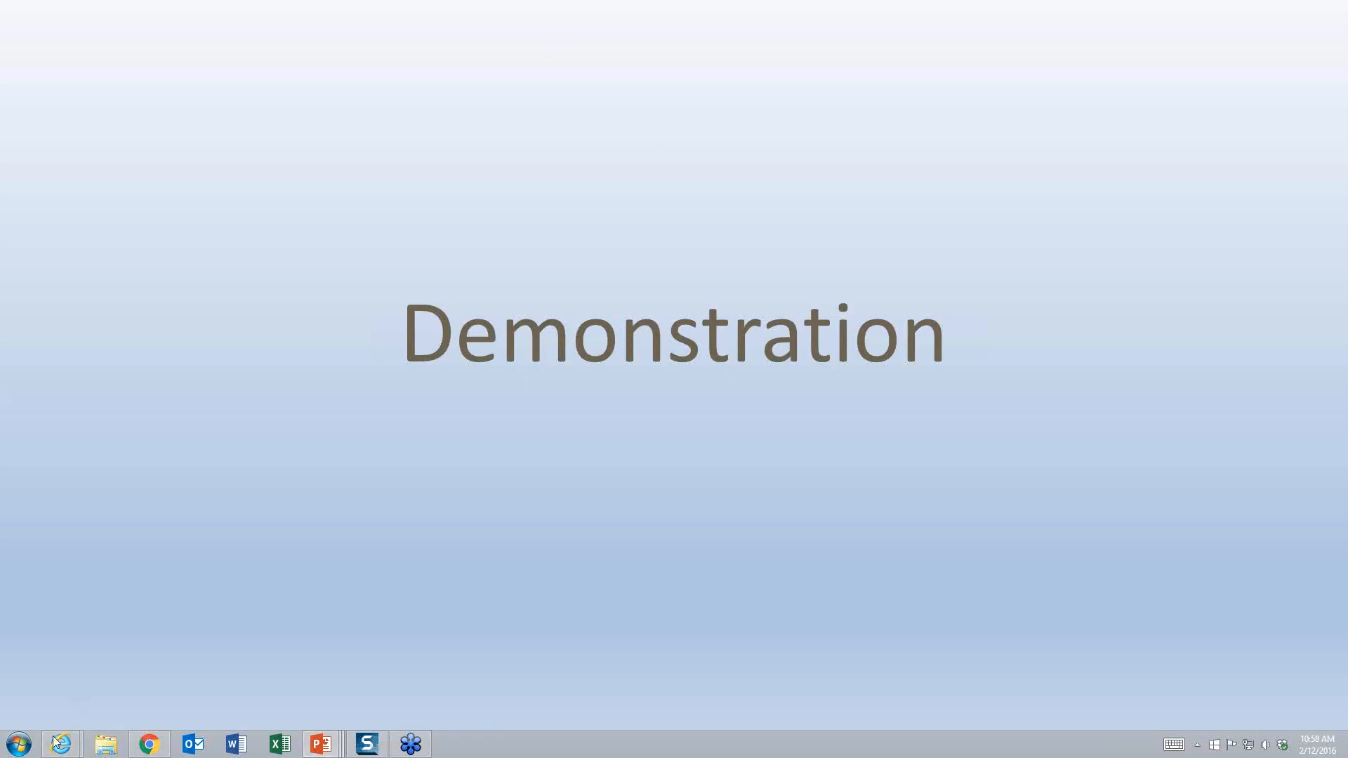
mouse_move(59, 749)
click(196, 708)
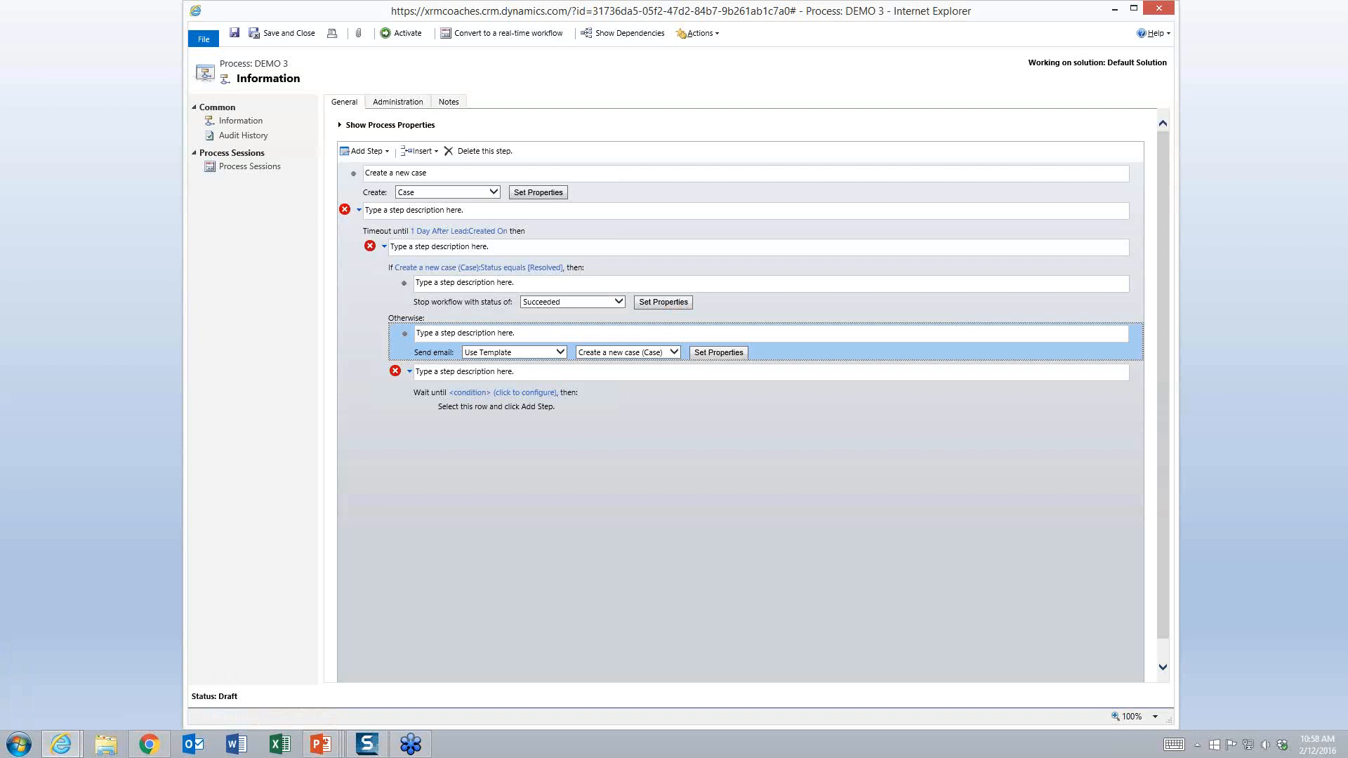
- Delete the unconfigured Wait Condition below the Send Email step in the Otherwise branch
click(414, 375)
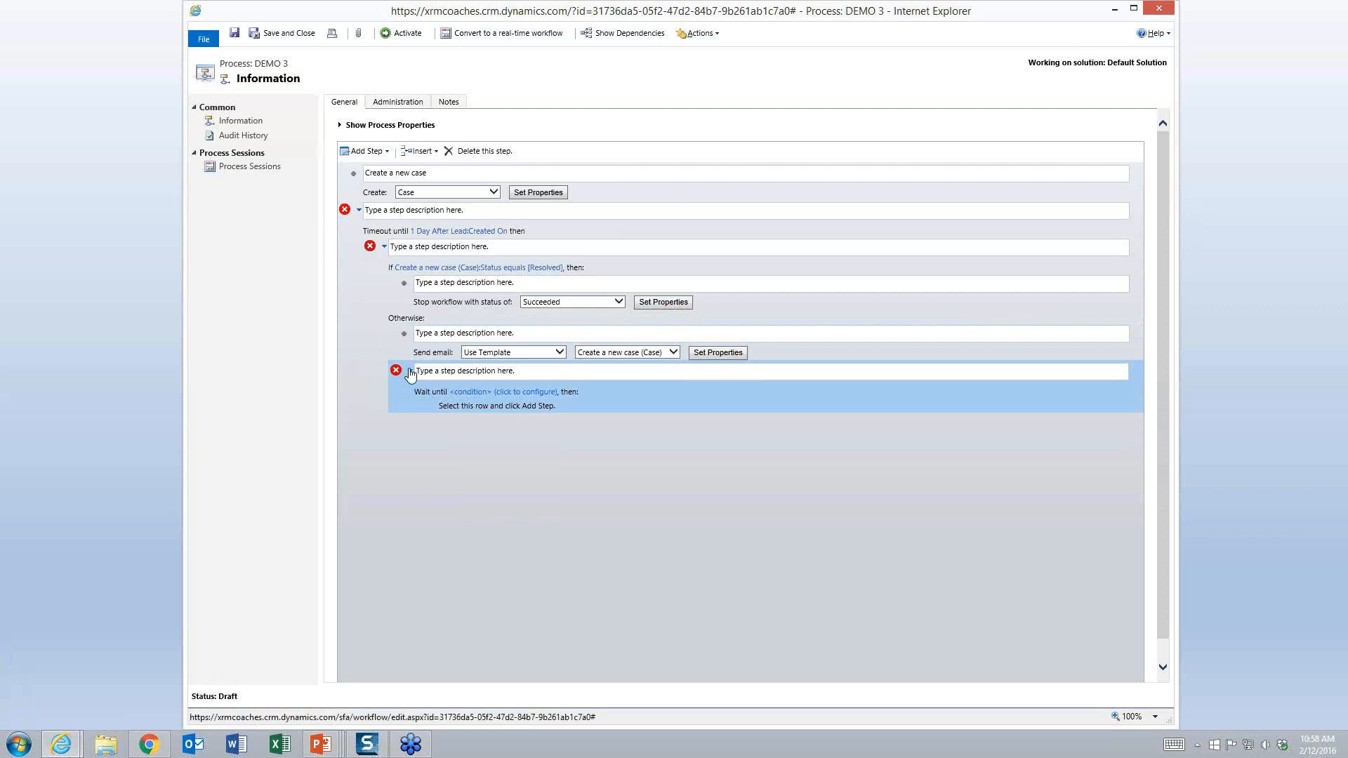
click(484, 151)
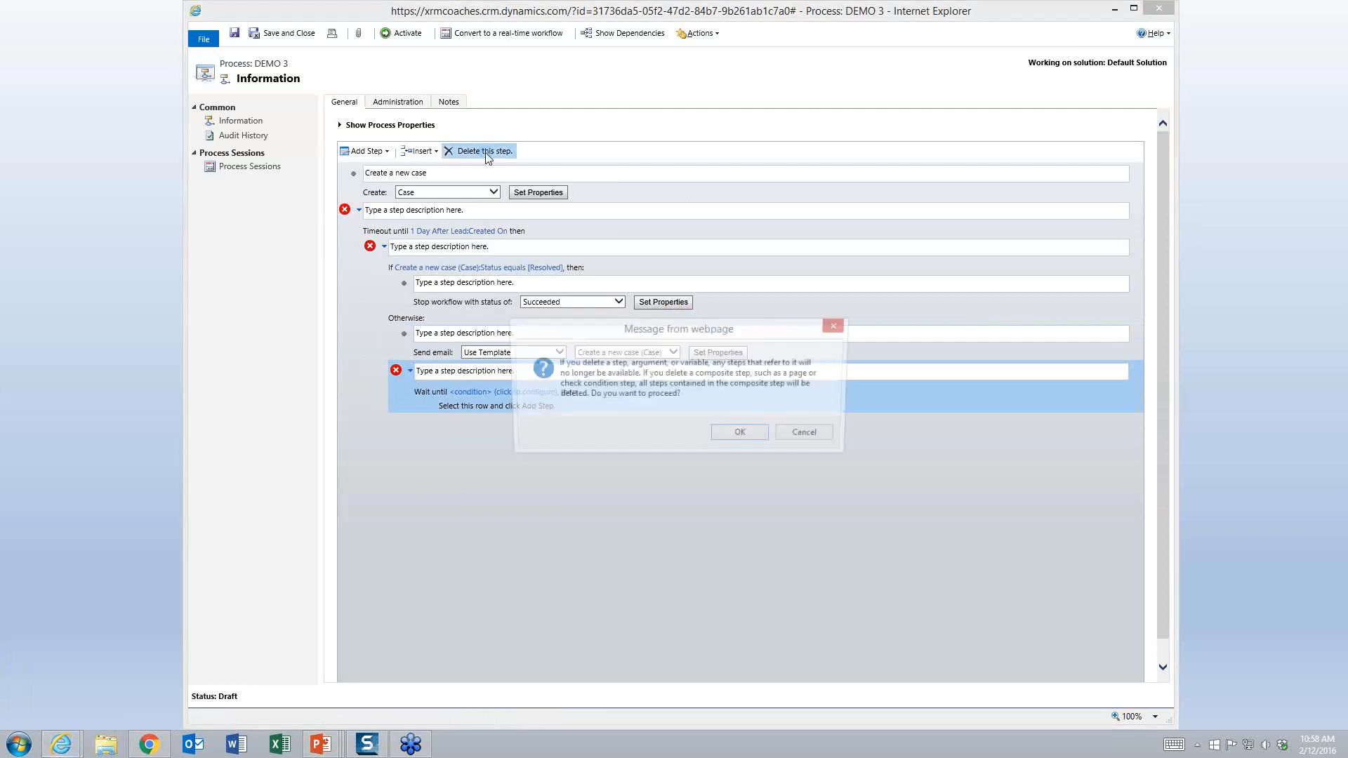
click(743, 435)
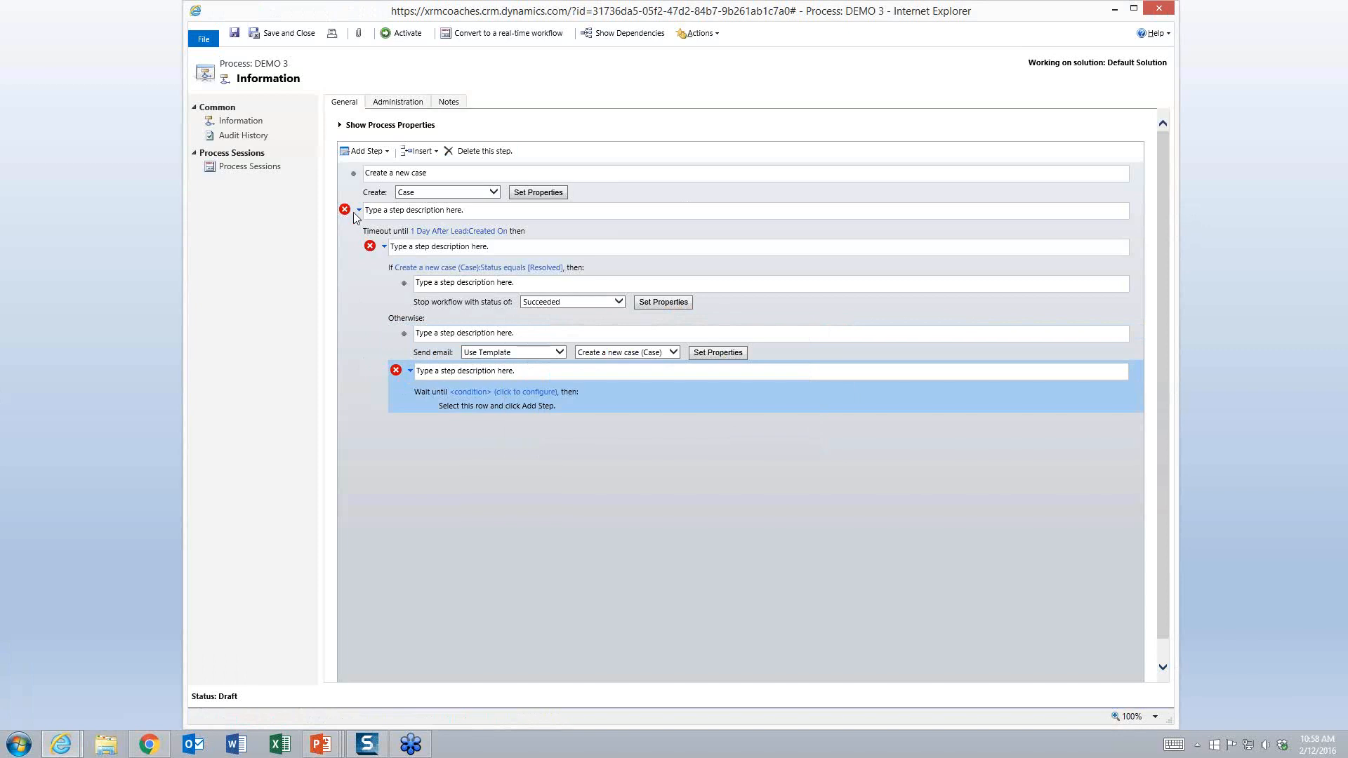
- Add a Wait Condition at the workflow's top level, after the whole one-day timeout block
click(356, 215)
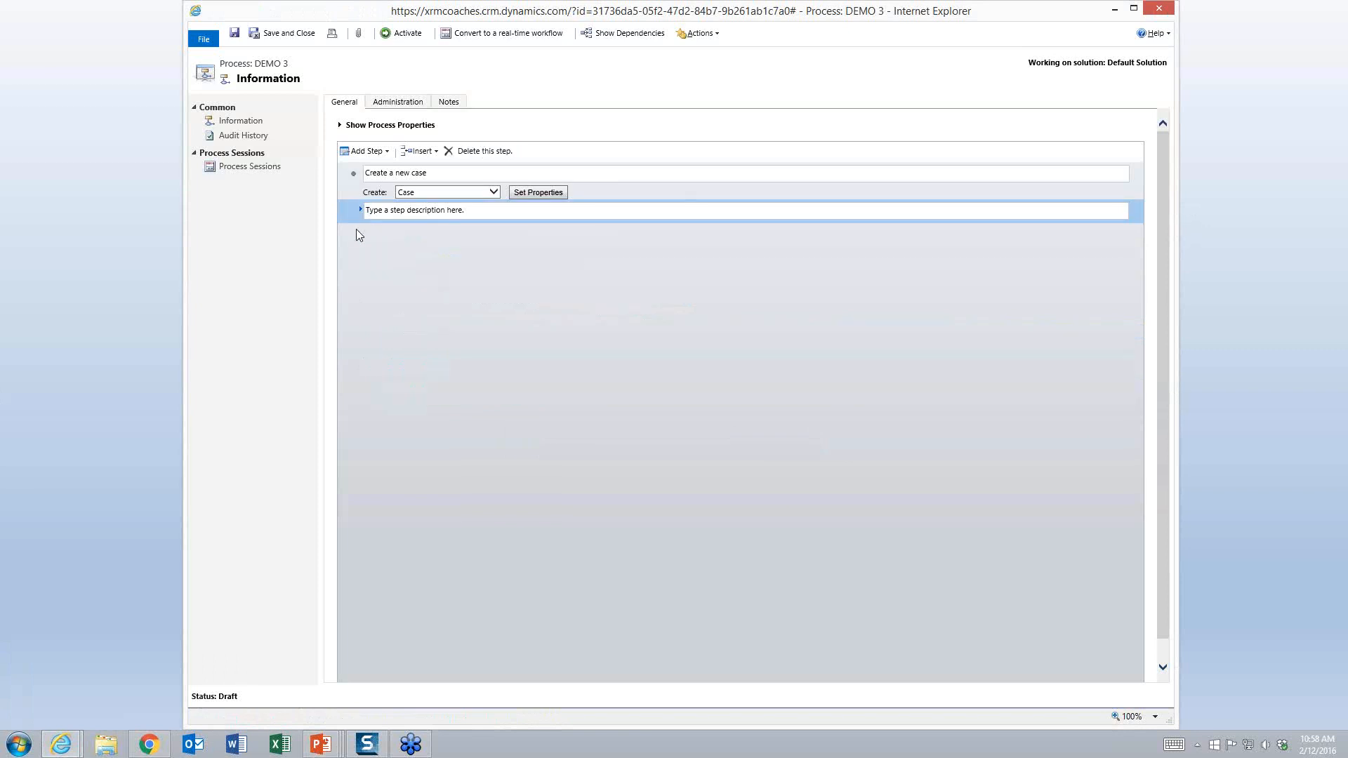
click(360, 211)
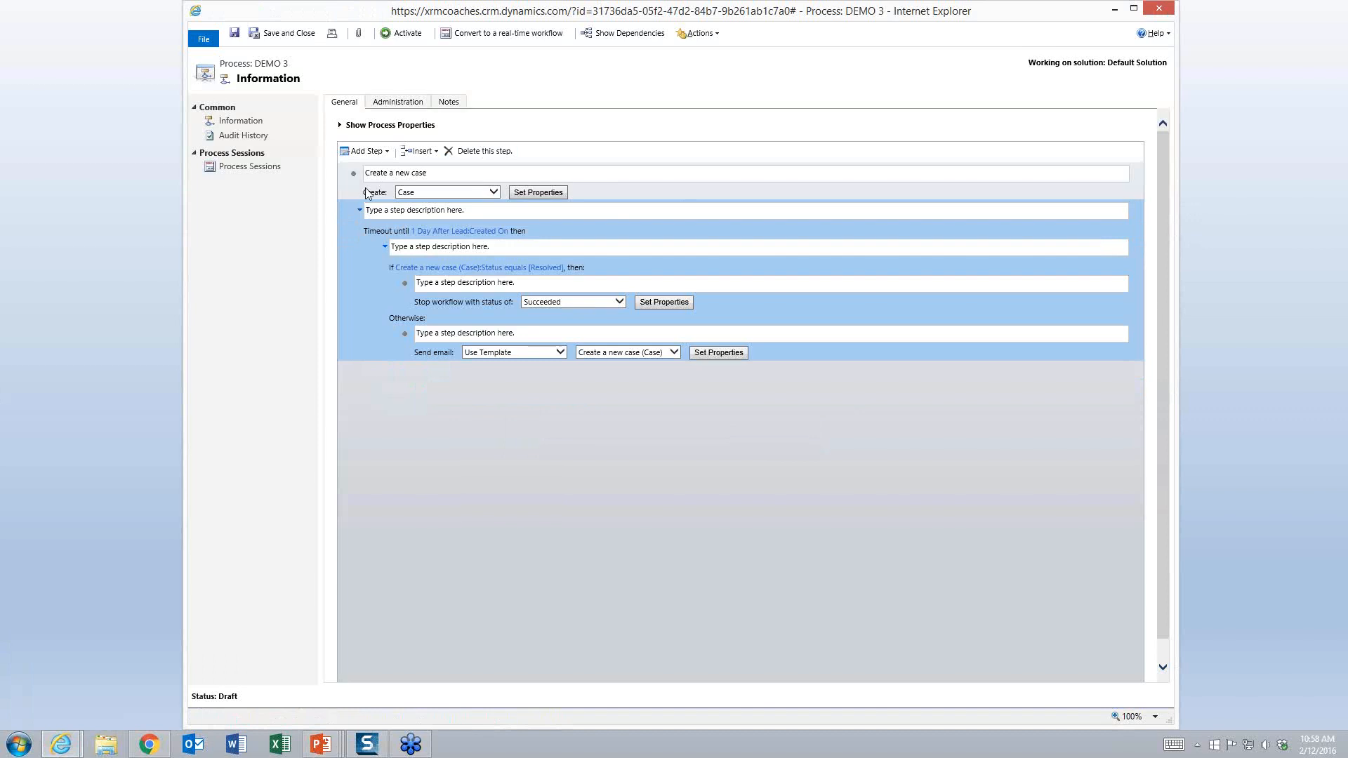
click(378, 152)
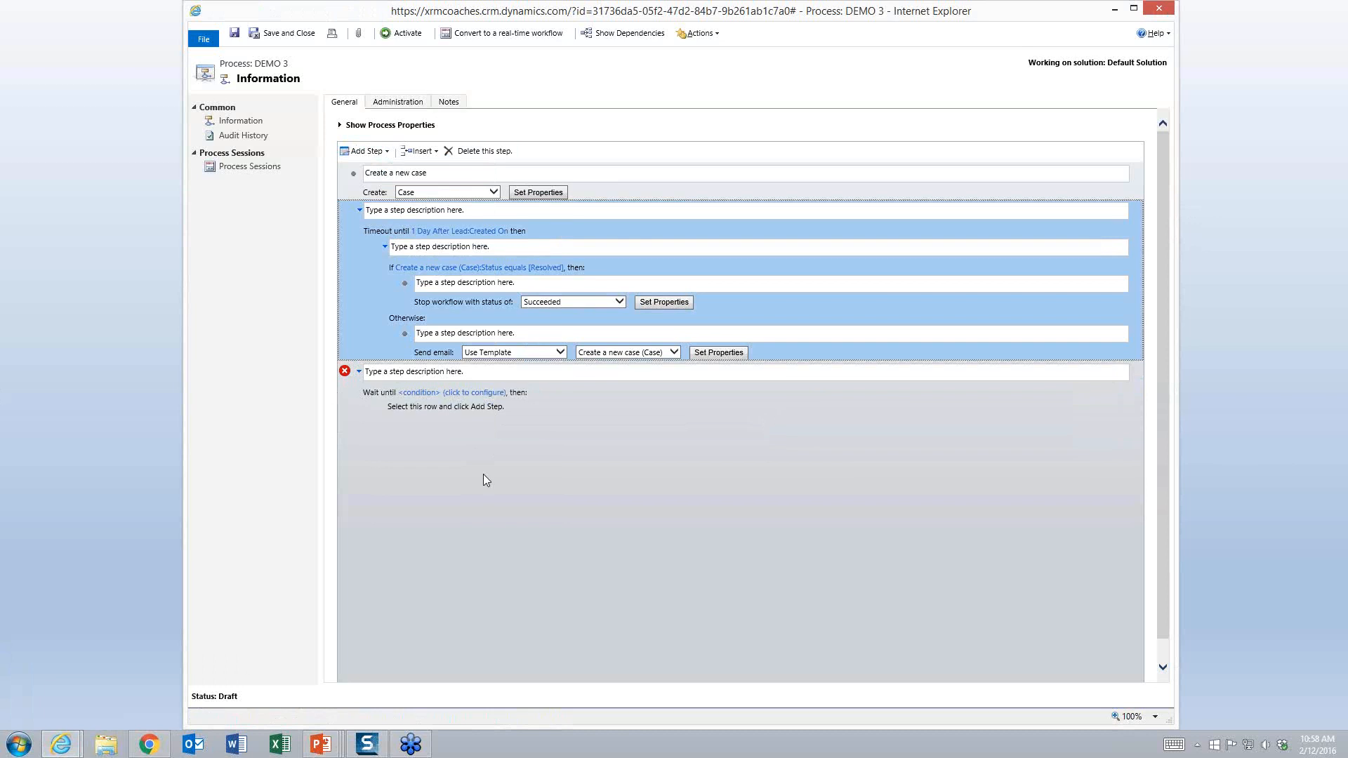
- Configure the new wait condition to wait until the Lead's E-mail field Contains Data
click(473, 411)
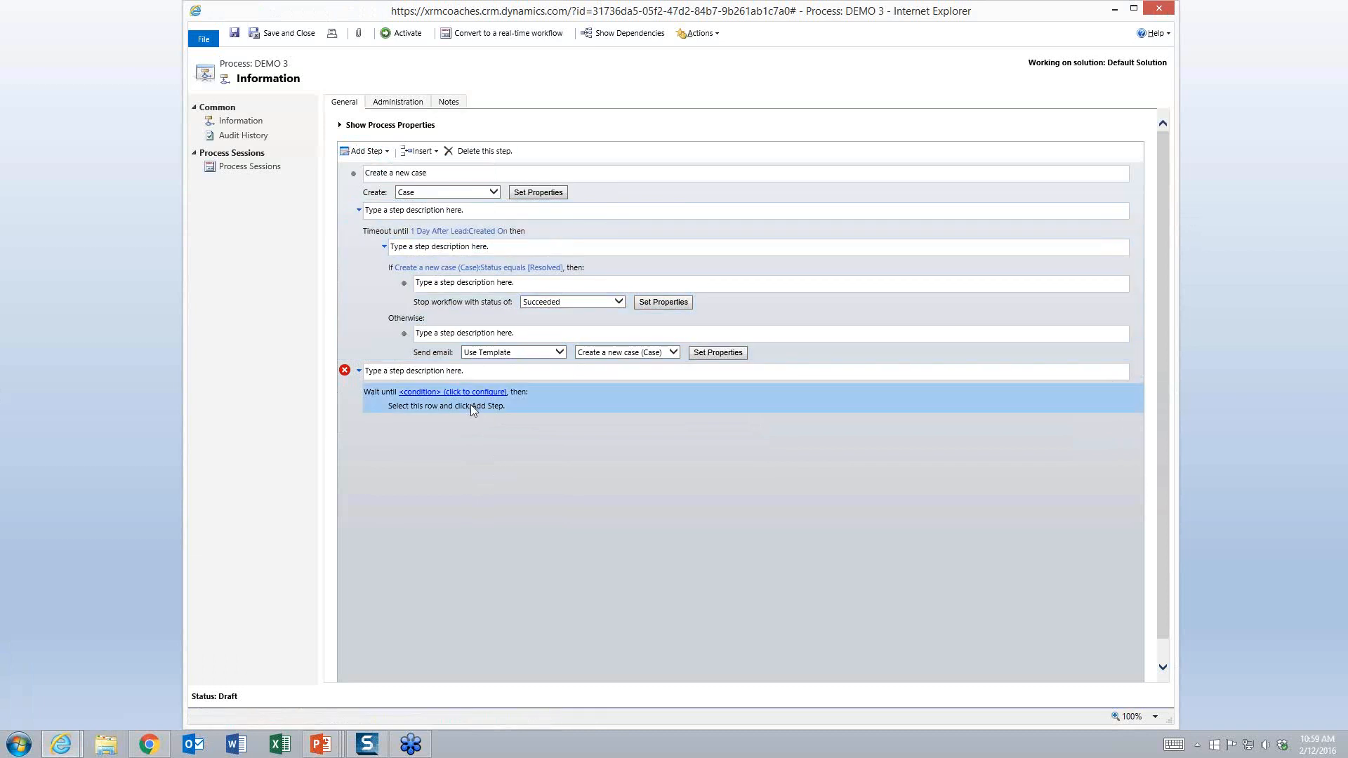
click(469, 392)
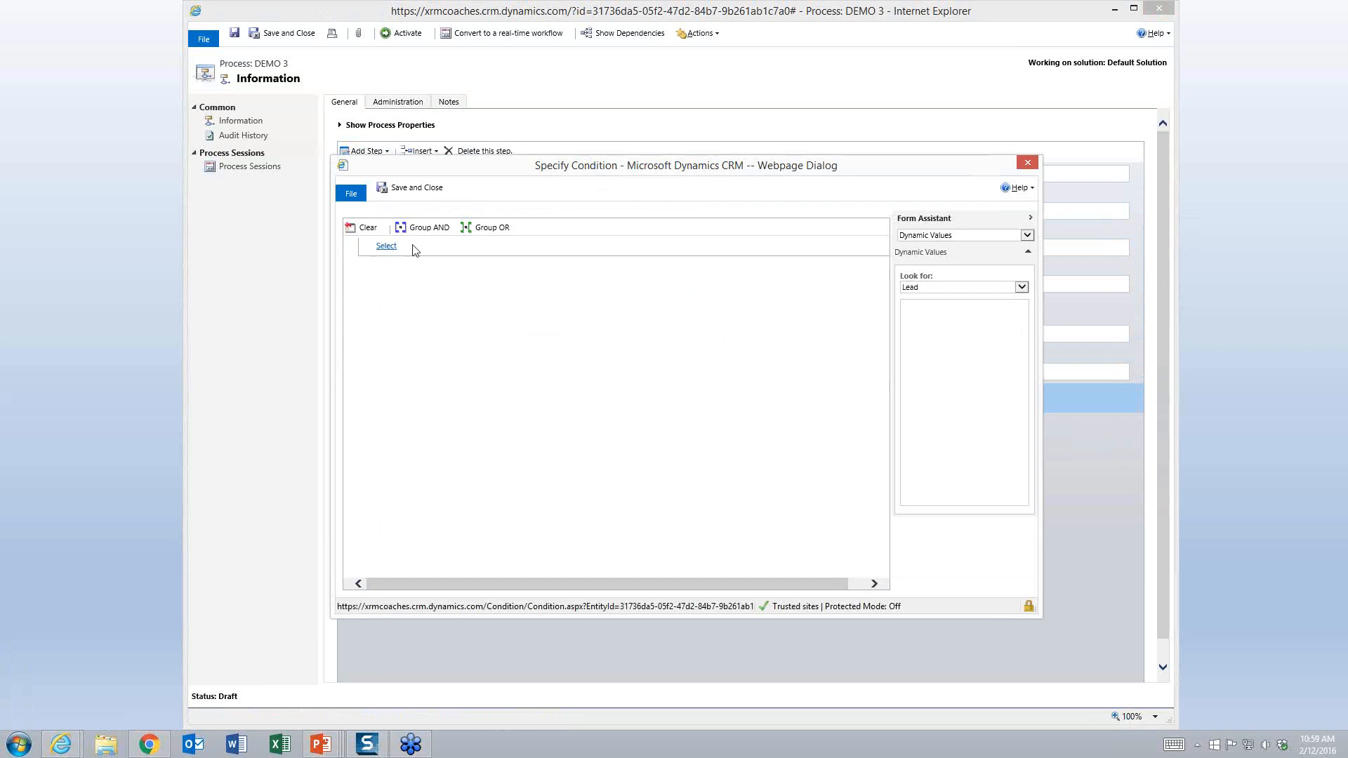
click(393, 246)
click(405, 251)
click(398, 259)
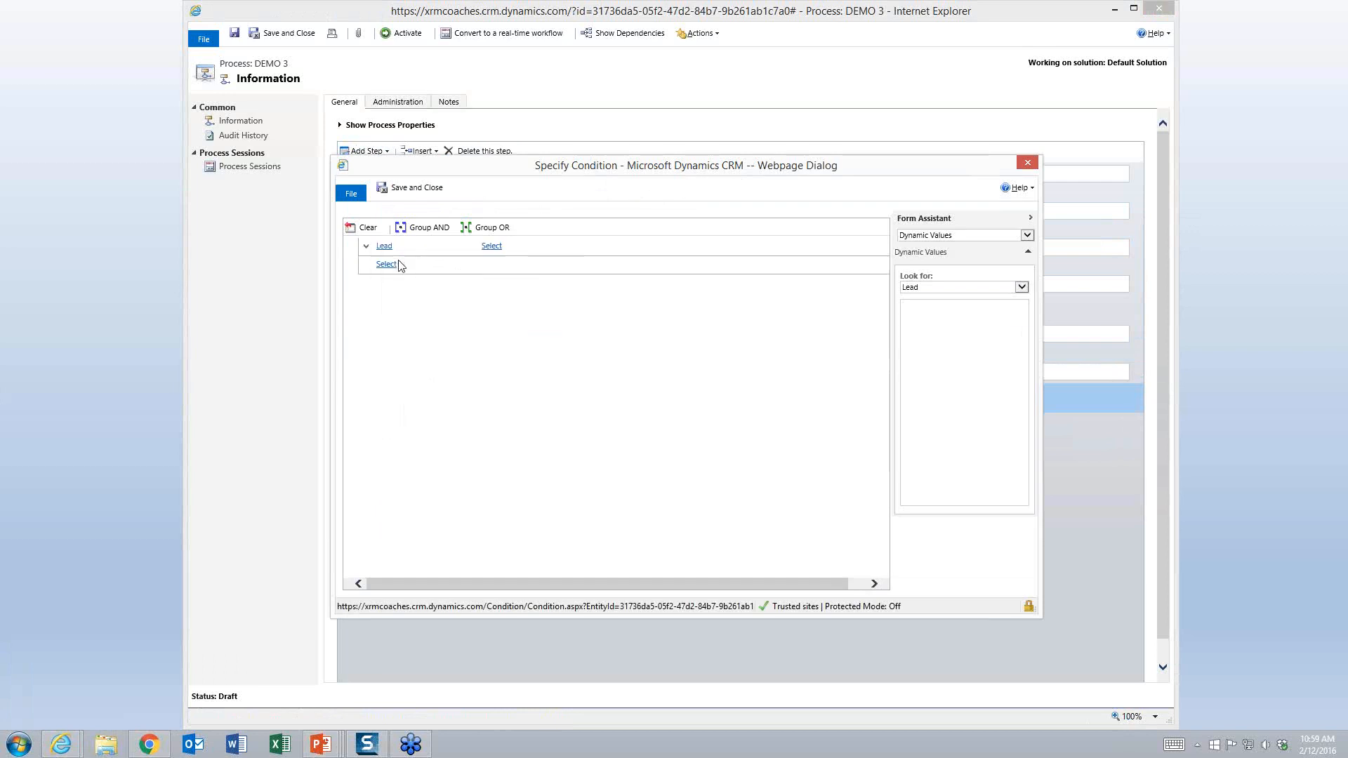
click(399, 264)
click(470, 264)
scroll(523, 327, down, 5)
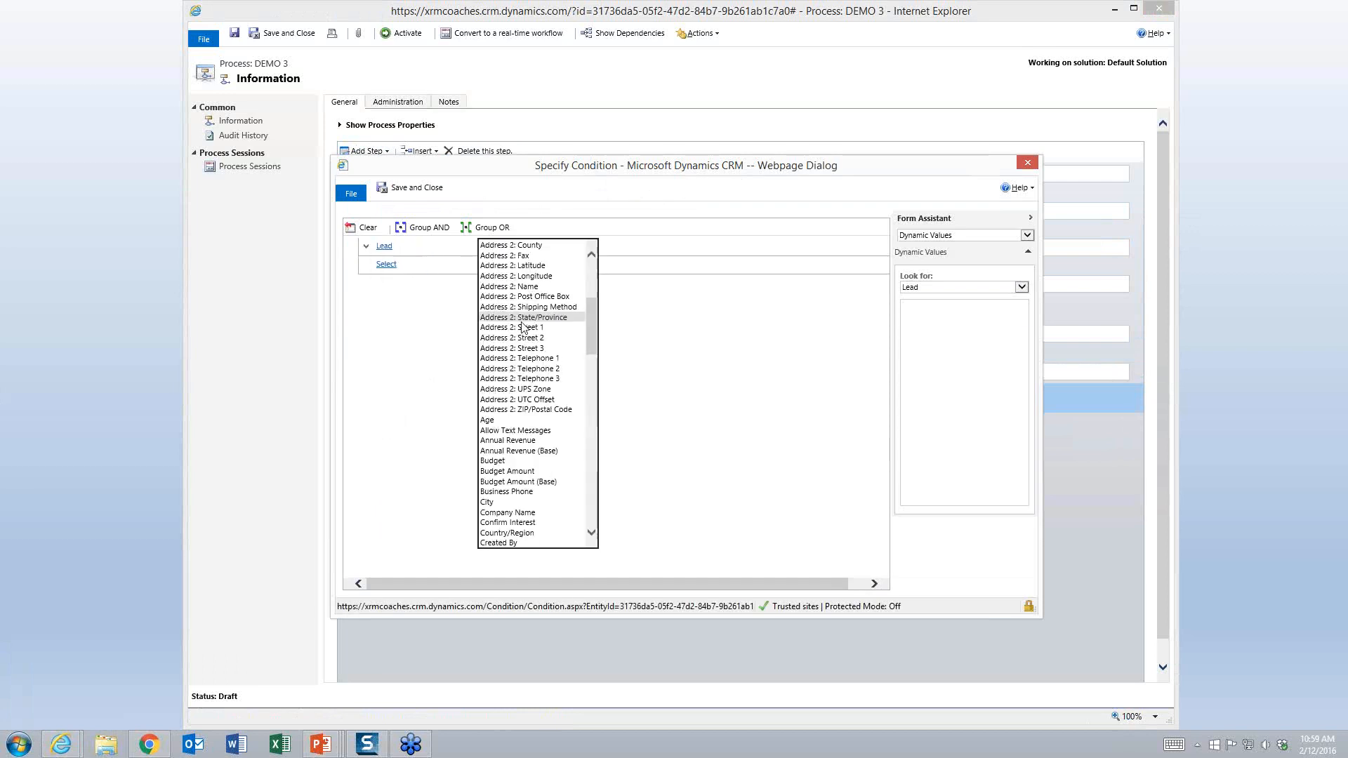
scroll(523, 326, down, 10)
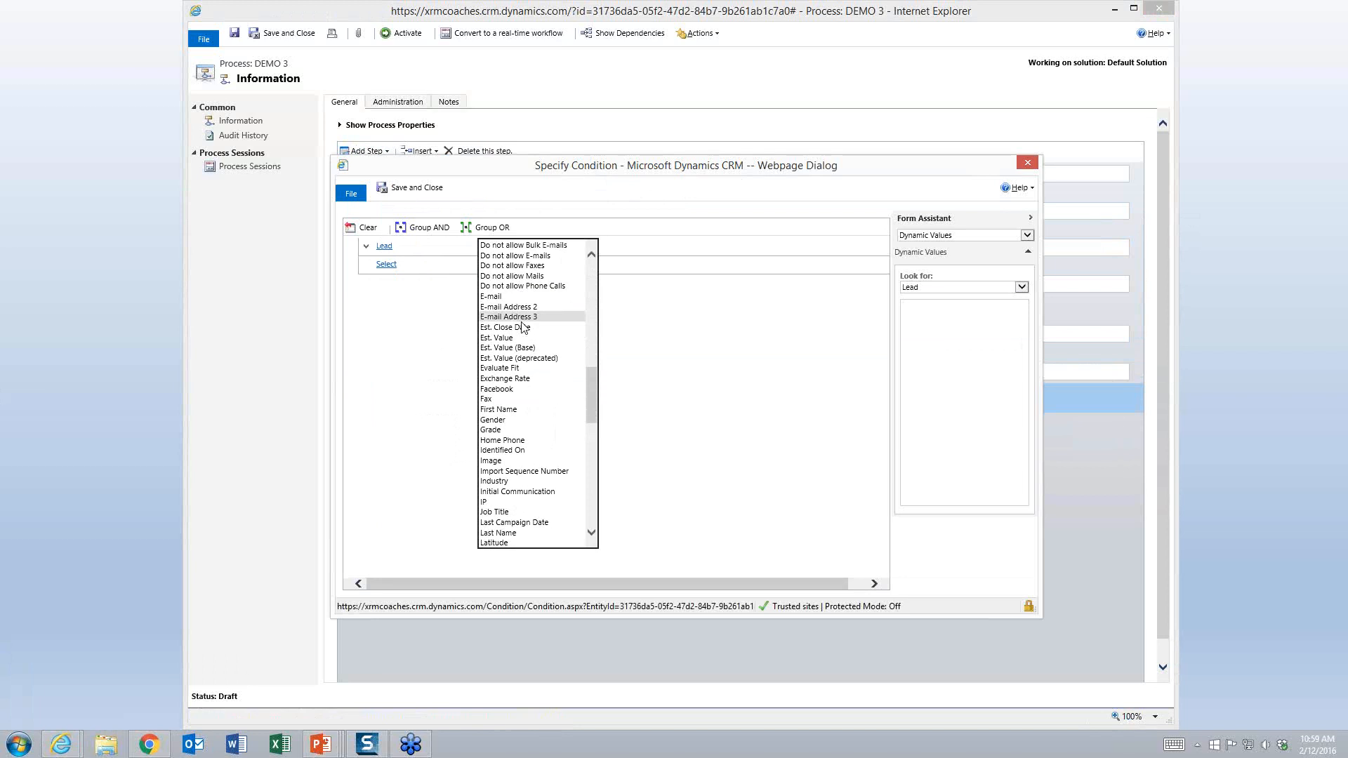
click(523, 297)
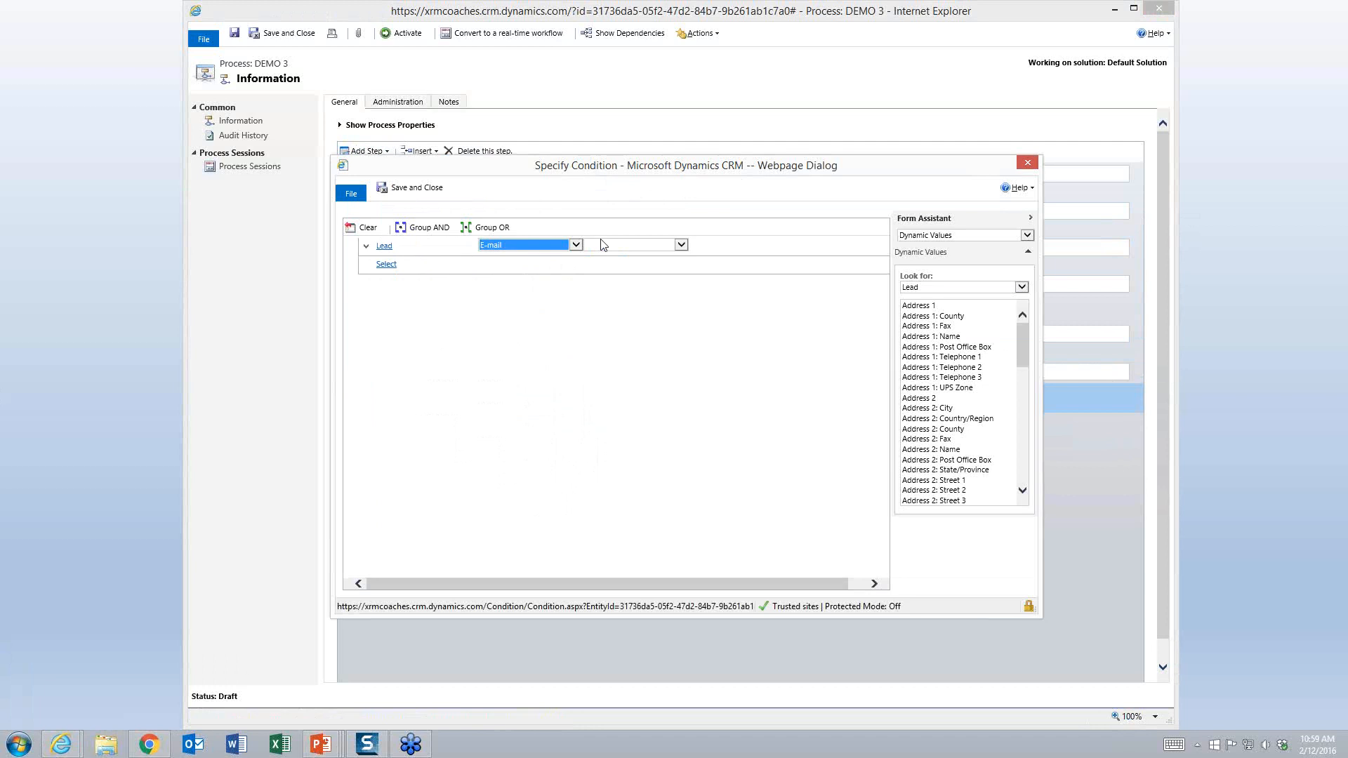
click(631, 245)
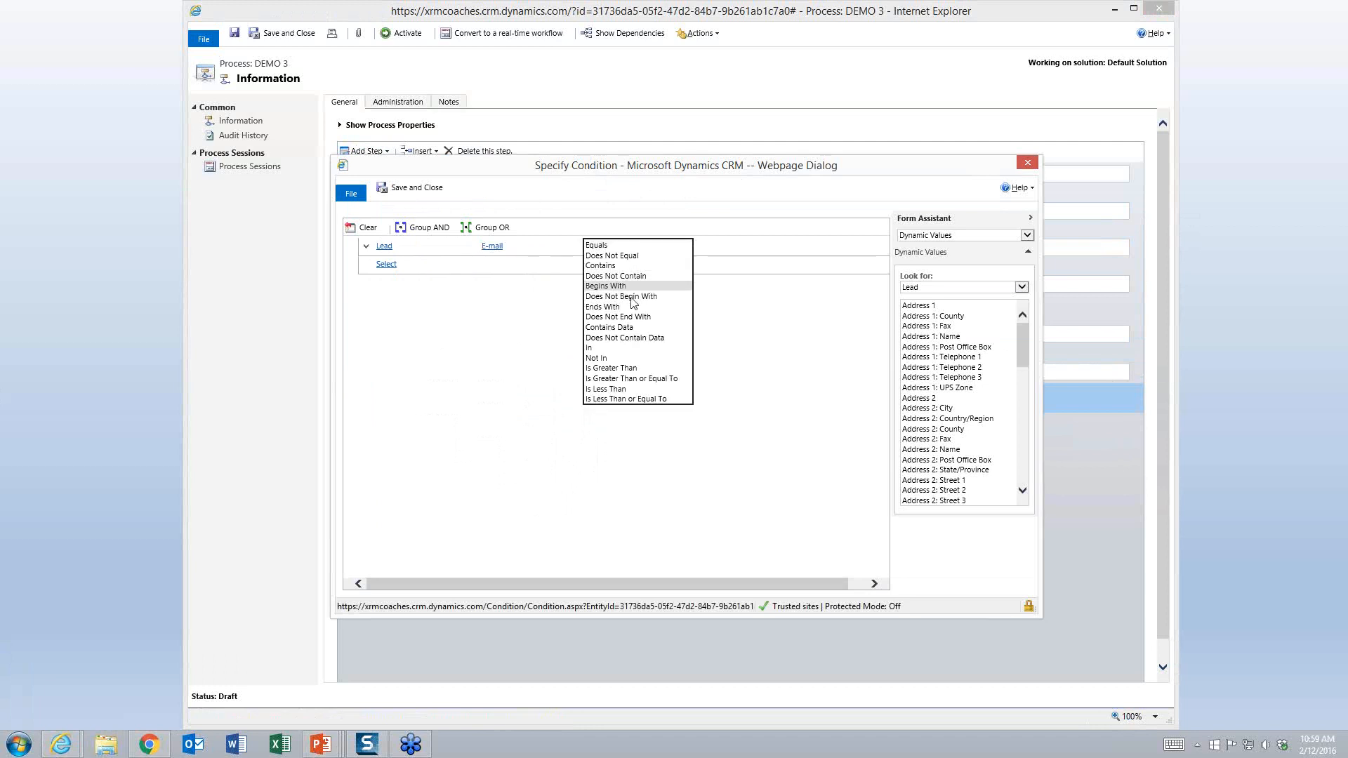
click(623, 328)
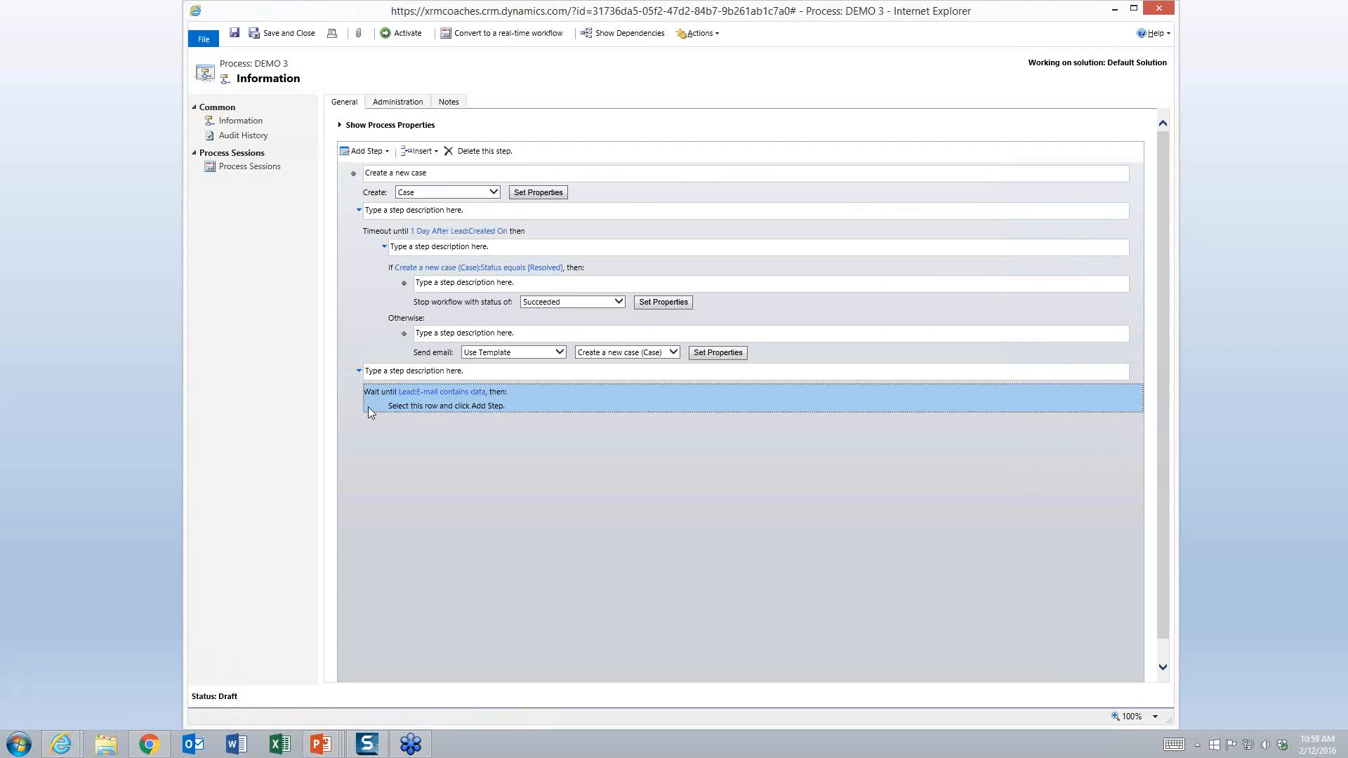
- Add a Parallel Wait Branch to the Lead E-mail wait condition
click(383, 151)
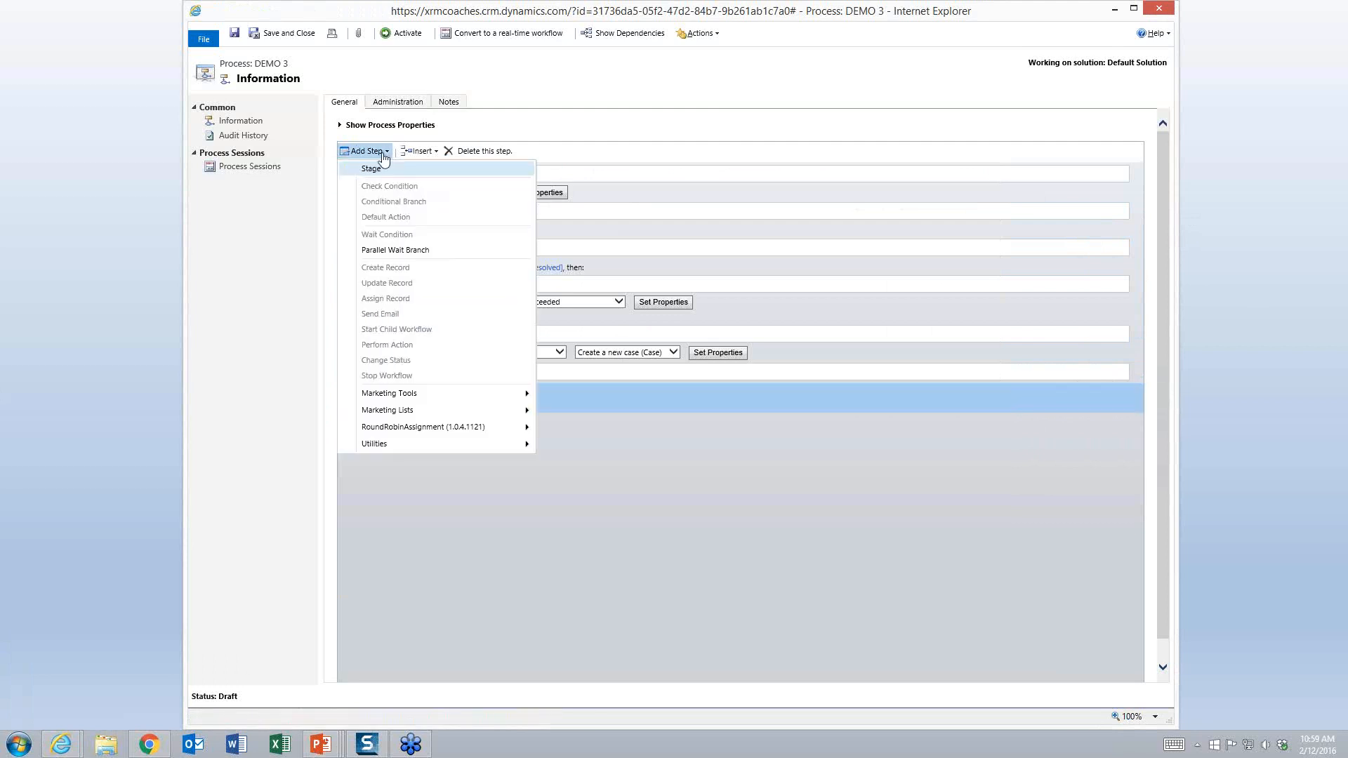
click(377, 251)
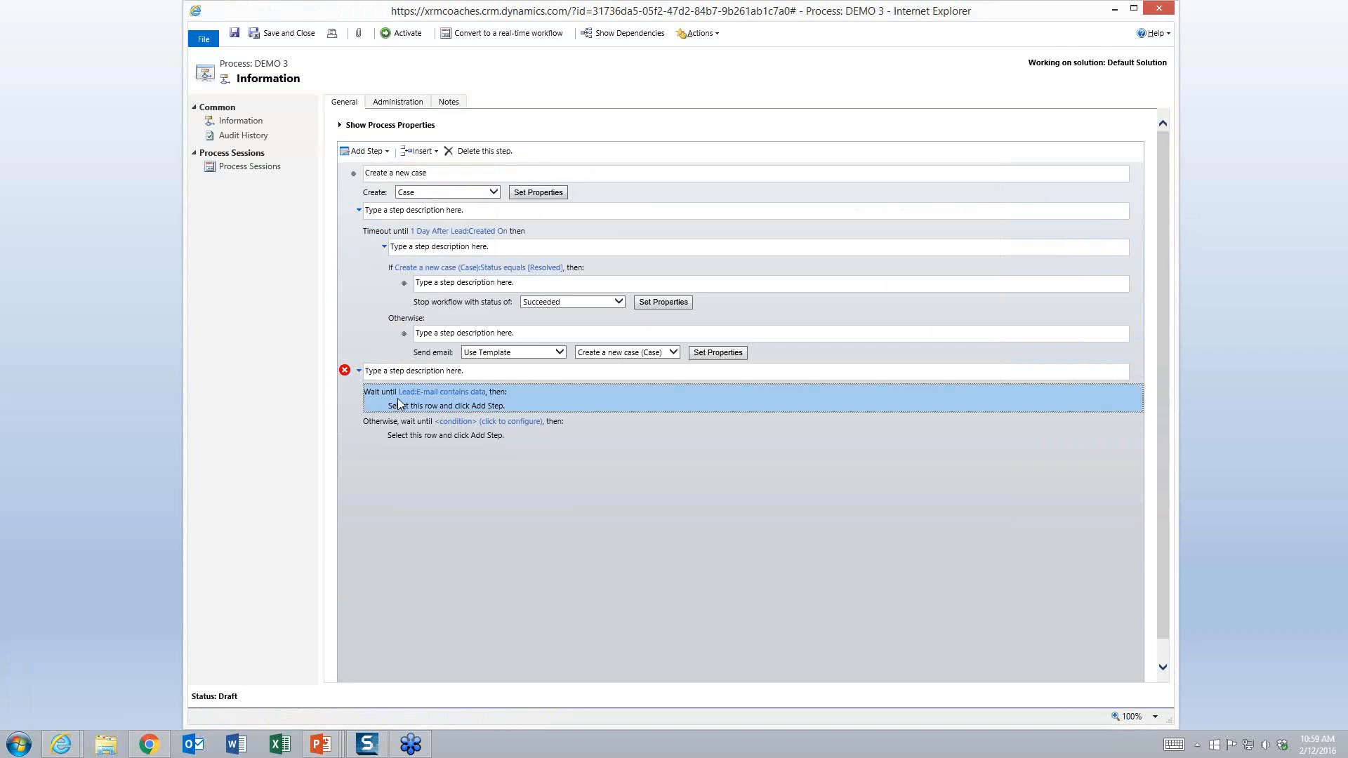
- Start the parallel wait branch's condition by specifying Process, Timeout, Equals
click(457, 425)
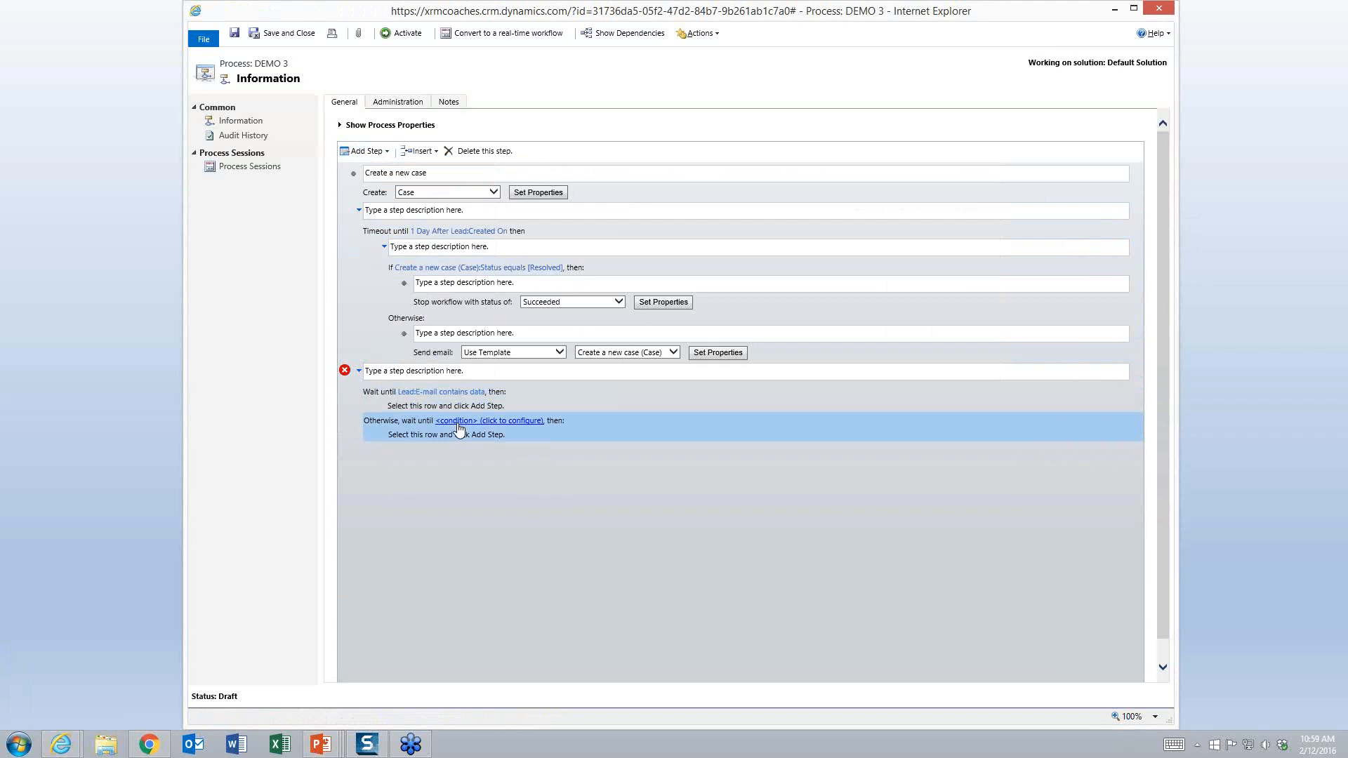
click(457, 423)
click(380, 251)
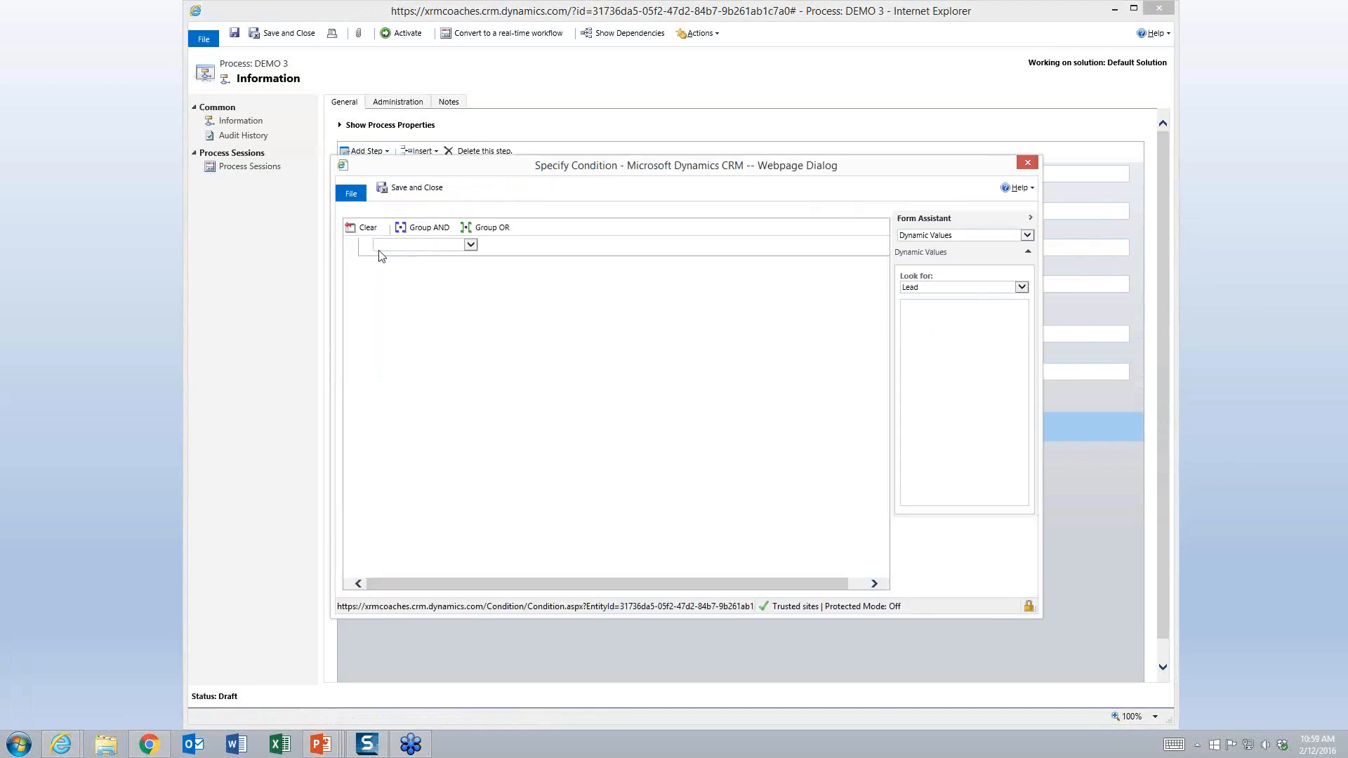
click(379, 251)
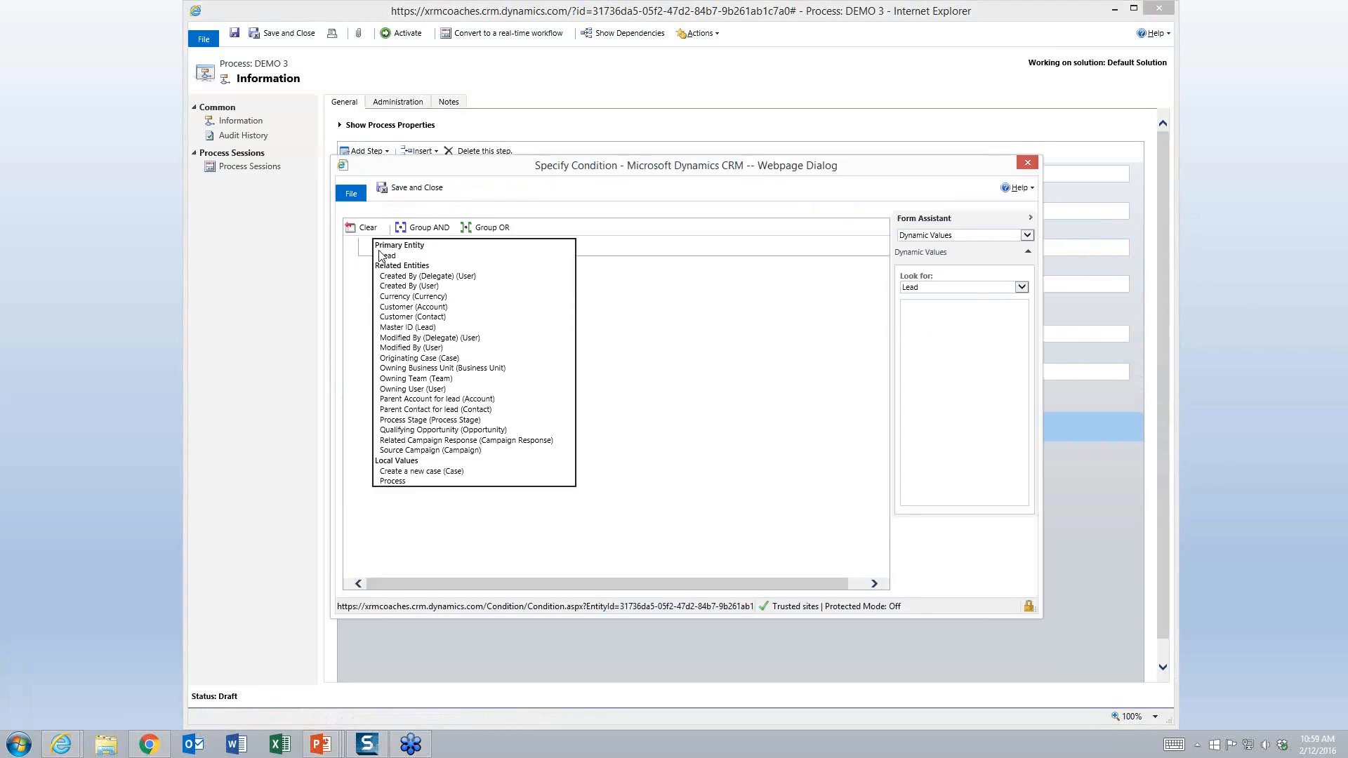
click(406, 483)
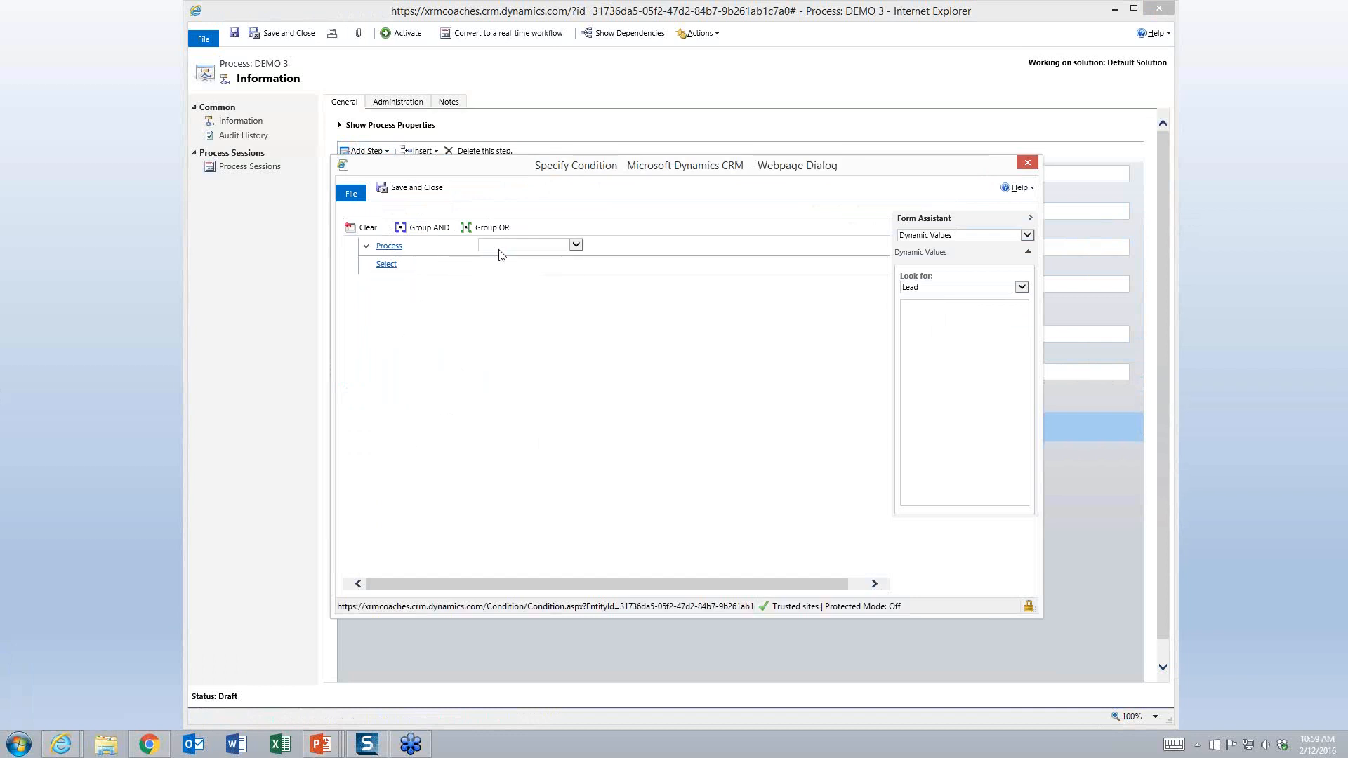
click(500, 251)
click(500, 280)
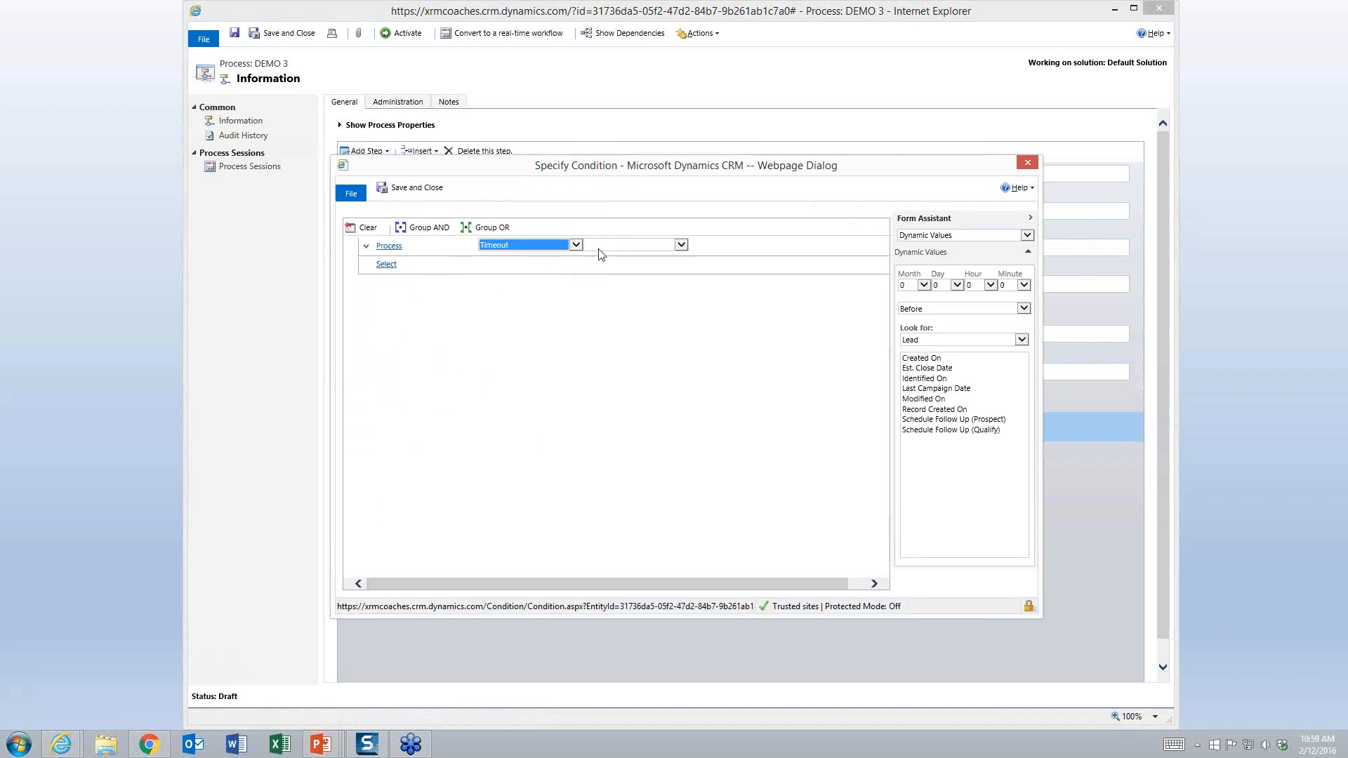
click(600, 252)
click(628, 259)
click(710, 244)
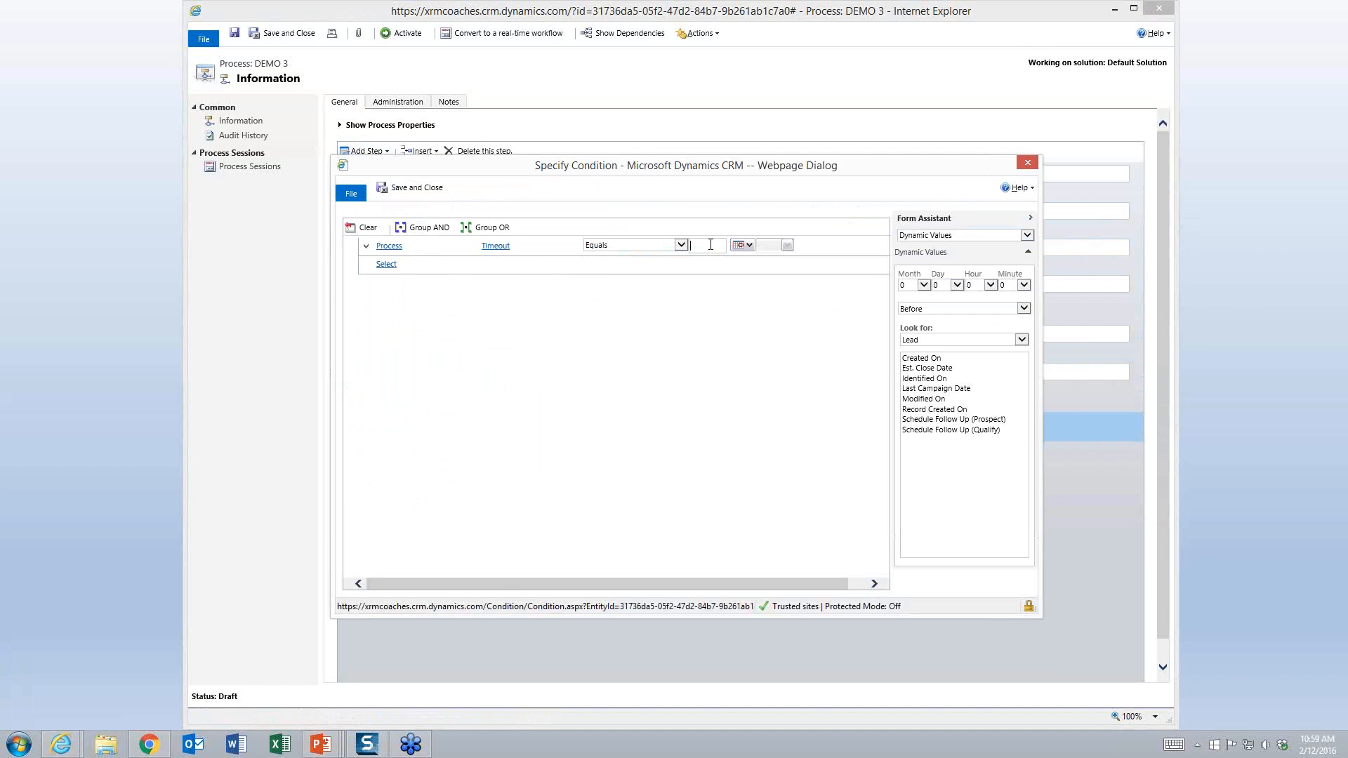
- Set the timeout value to 1 Day After the Lead's Created On date and save the condition
click(957, 286)
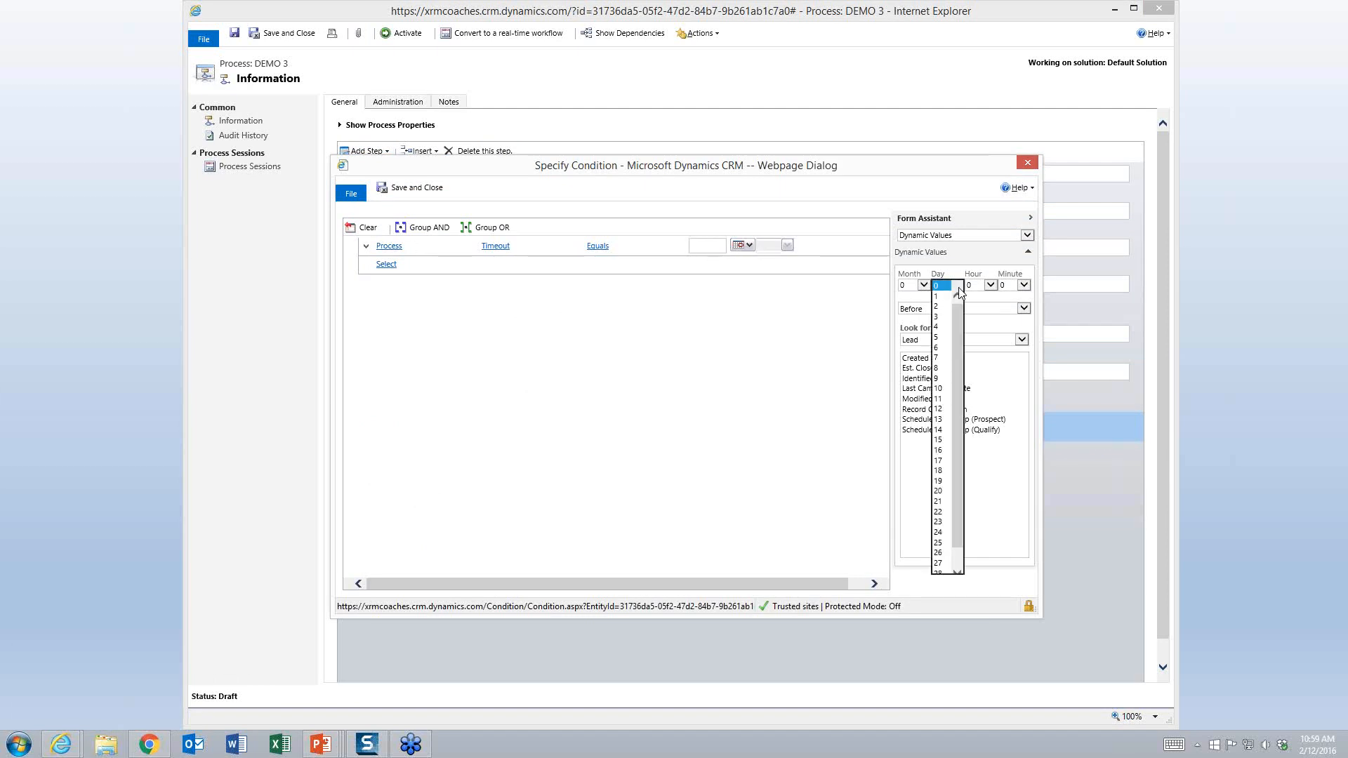
click(940, 296)
click(943, 309)
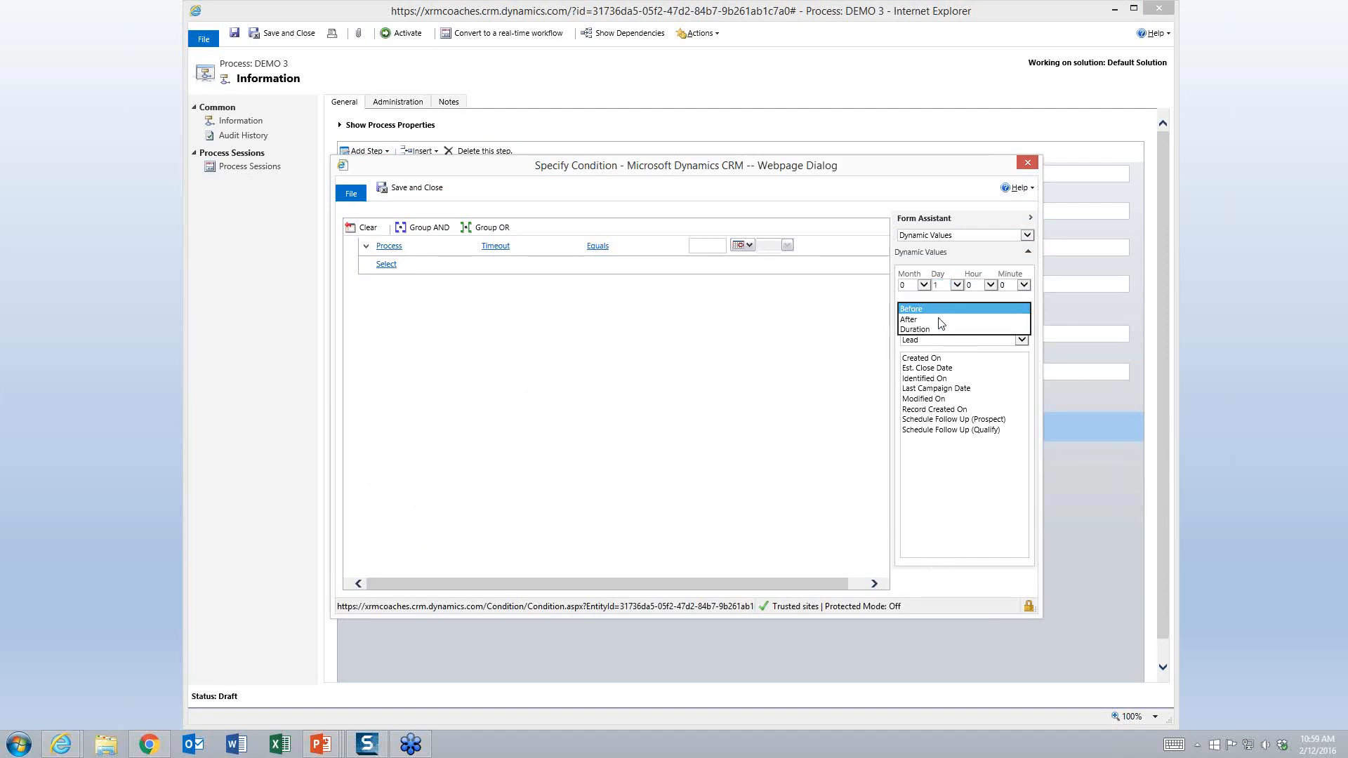
click(938, 319)
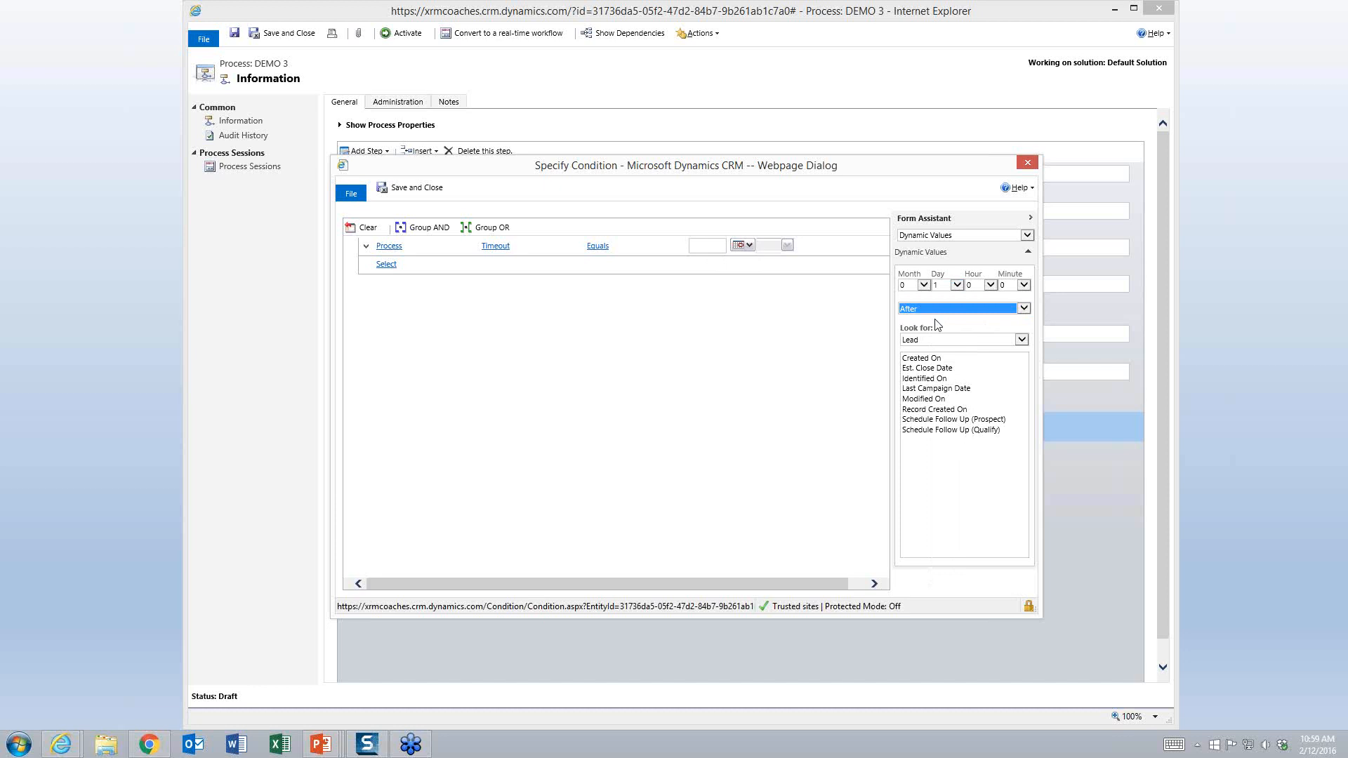
double_click(934, 359)
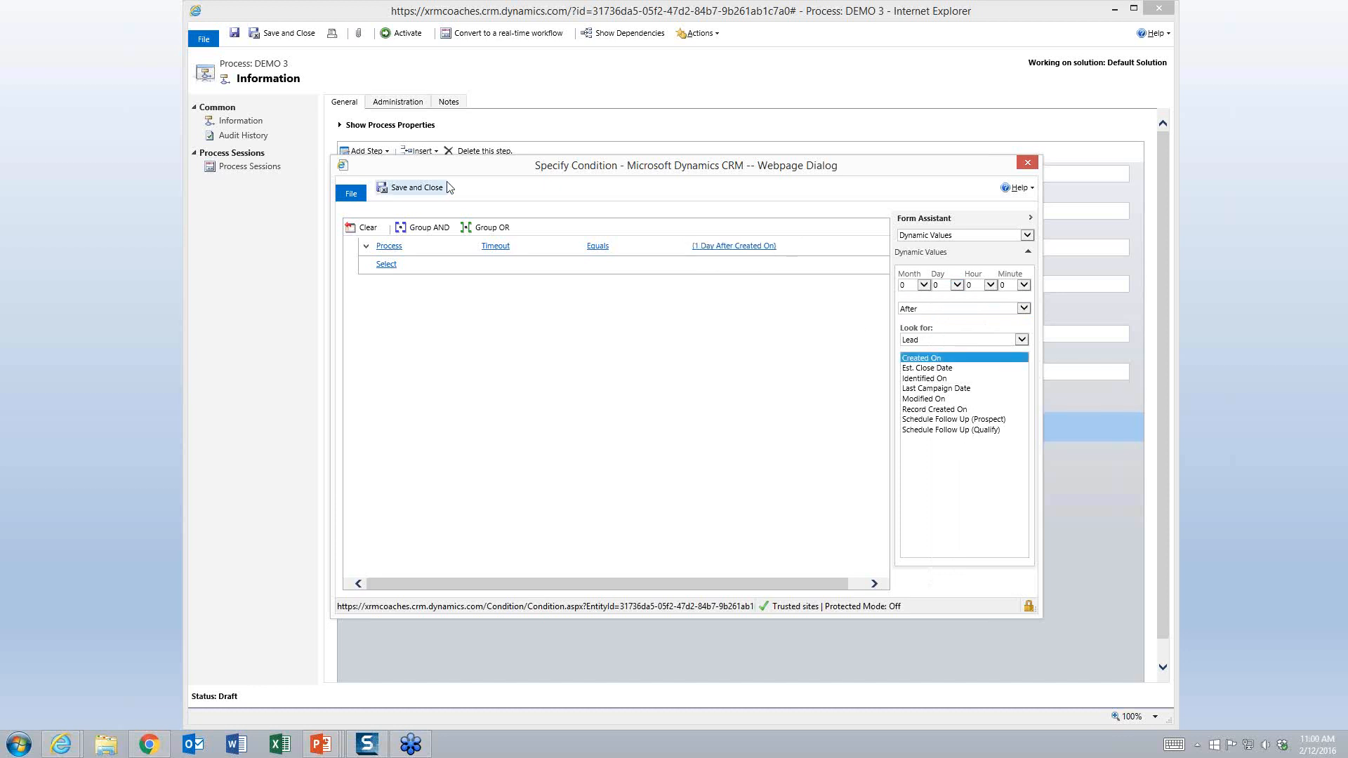
click(430, 189)
- Add a Check Condition inside the parallel one-day timeout branch
click(438, 435)
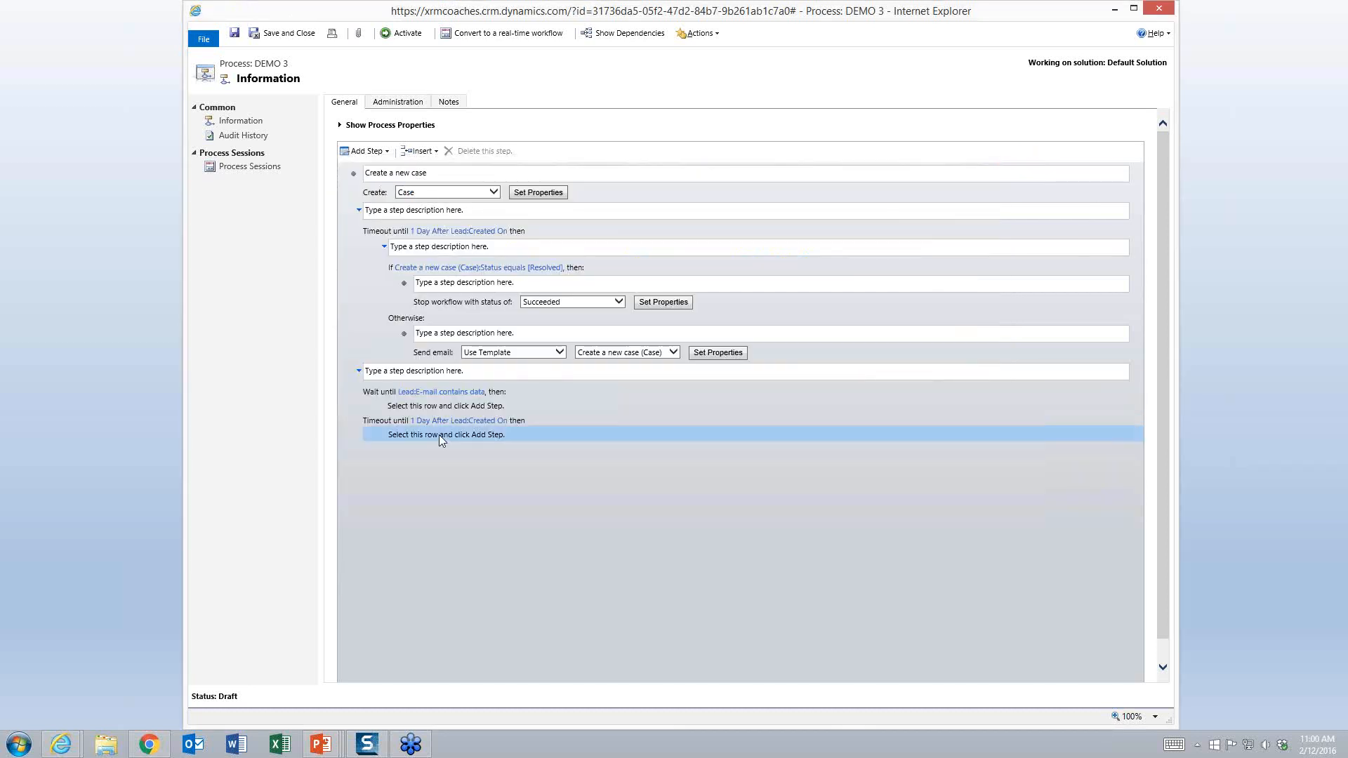
click(392, 154)
click(470, 460)
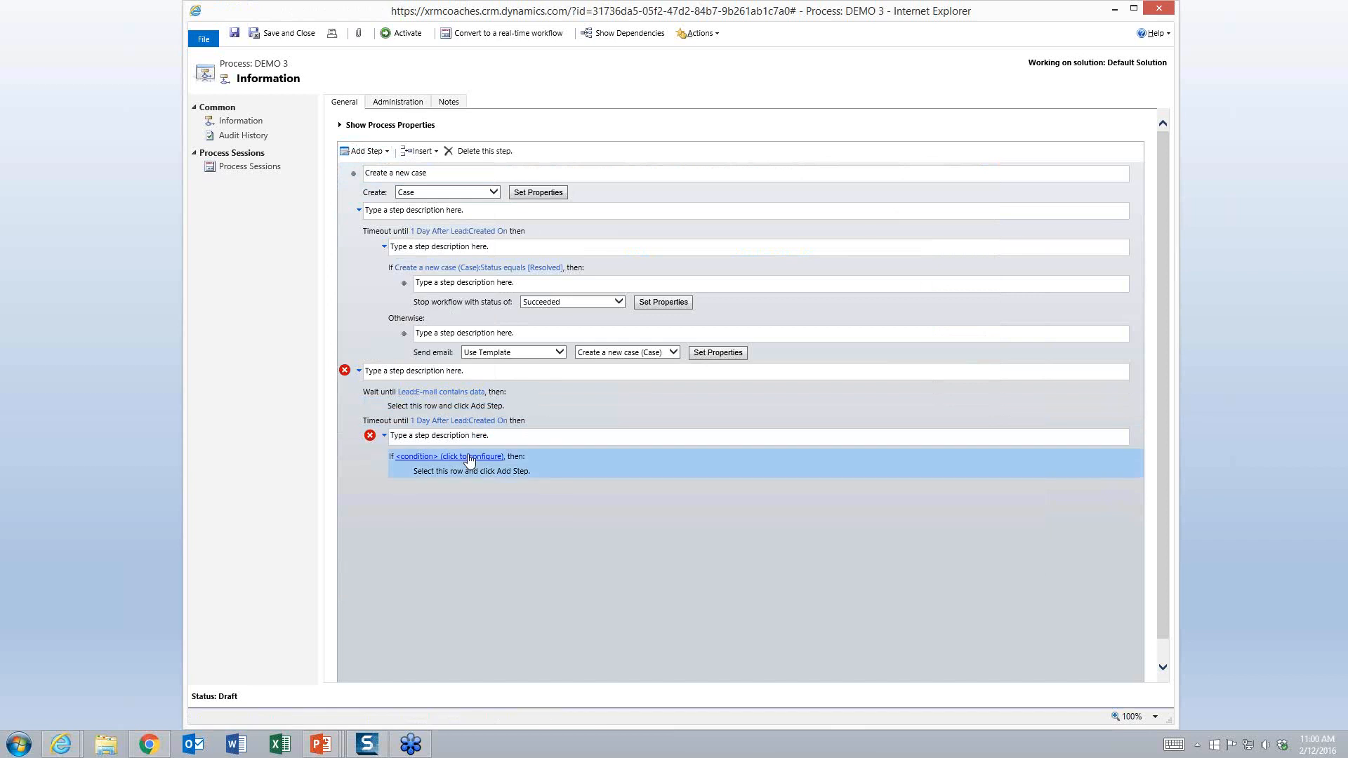
- Configure the new check condition to test that the Lead's E-mail Does Not Contain Data, and save it
click(468, 457)
click(387, 254)
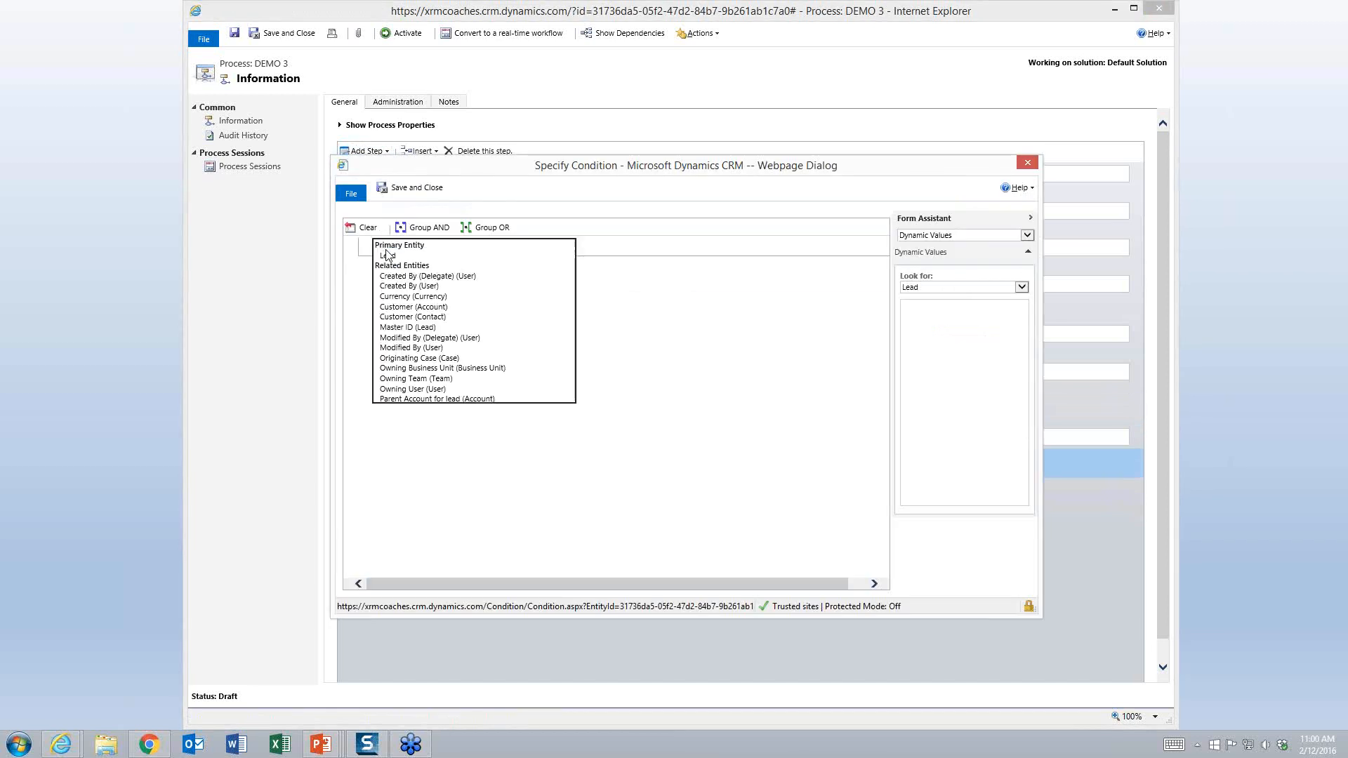
click(388, 254)
click(495, 251)
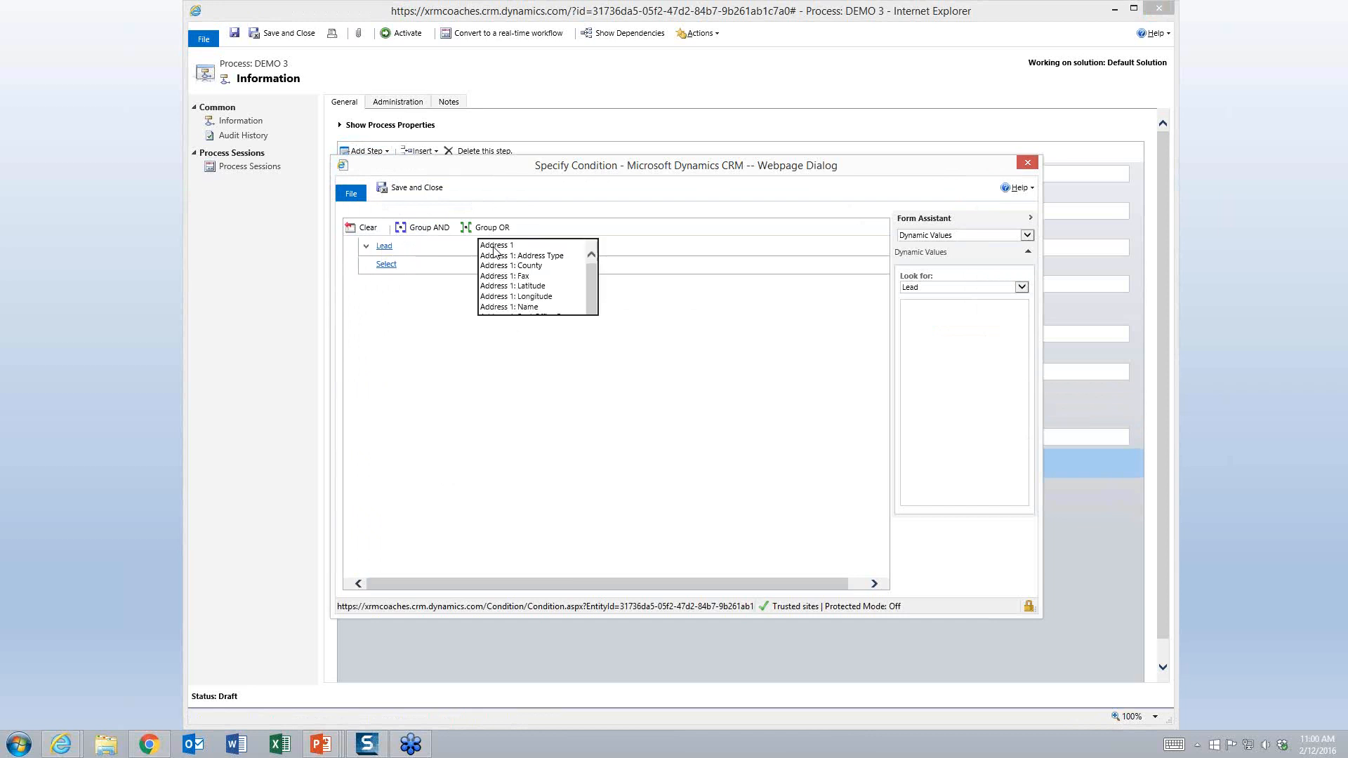
scroll(555, 365, down, 10)
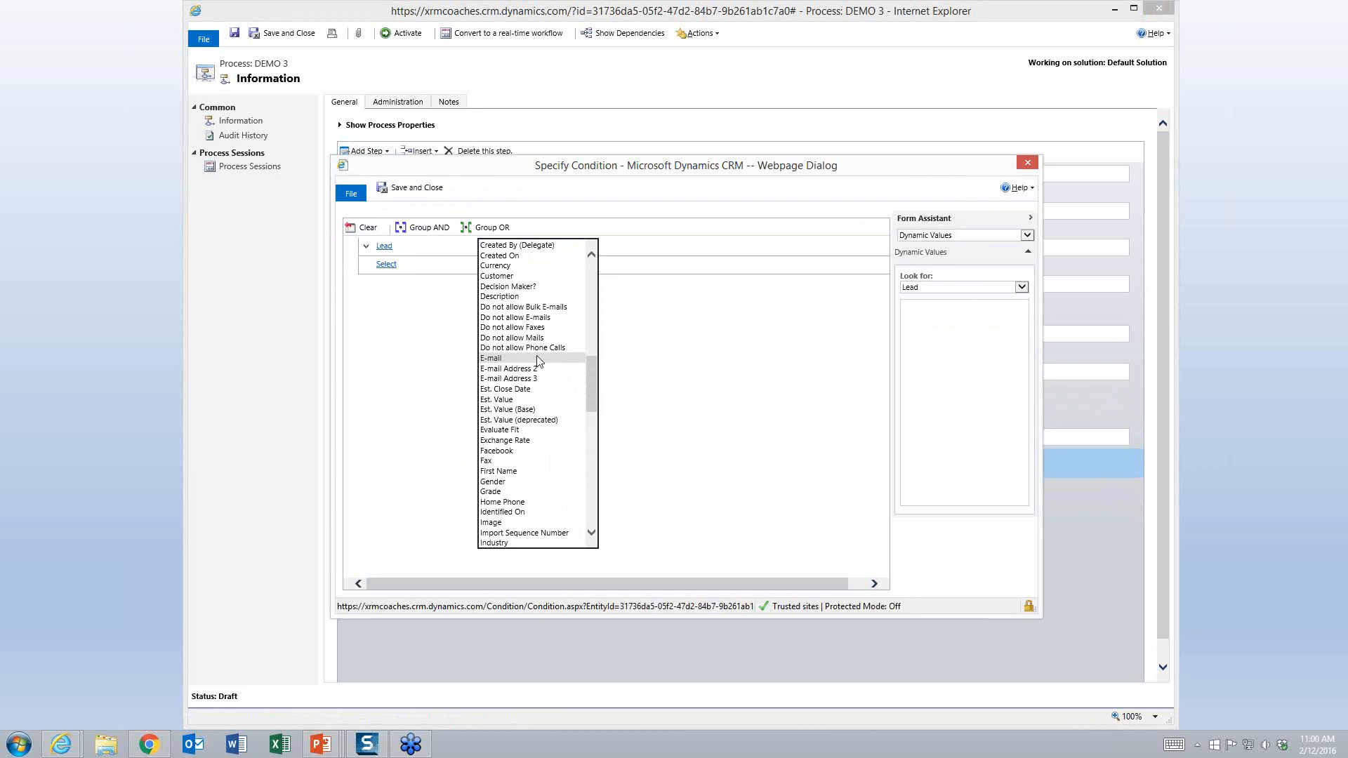
click(540, 359)
click(608, 247)
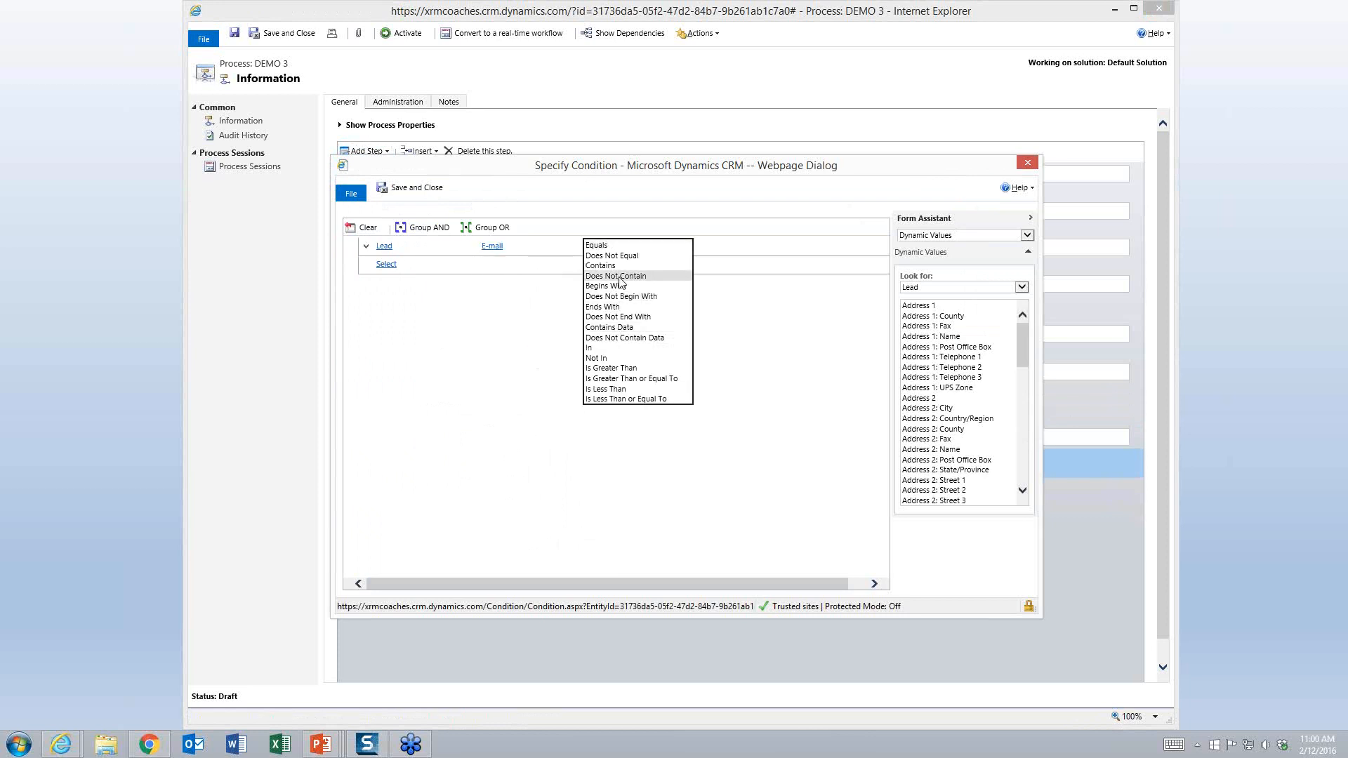
click(615, 276)
click(681, 245)
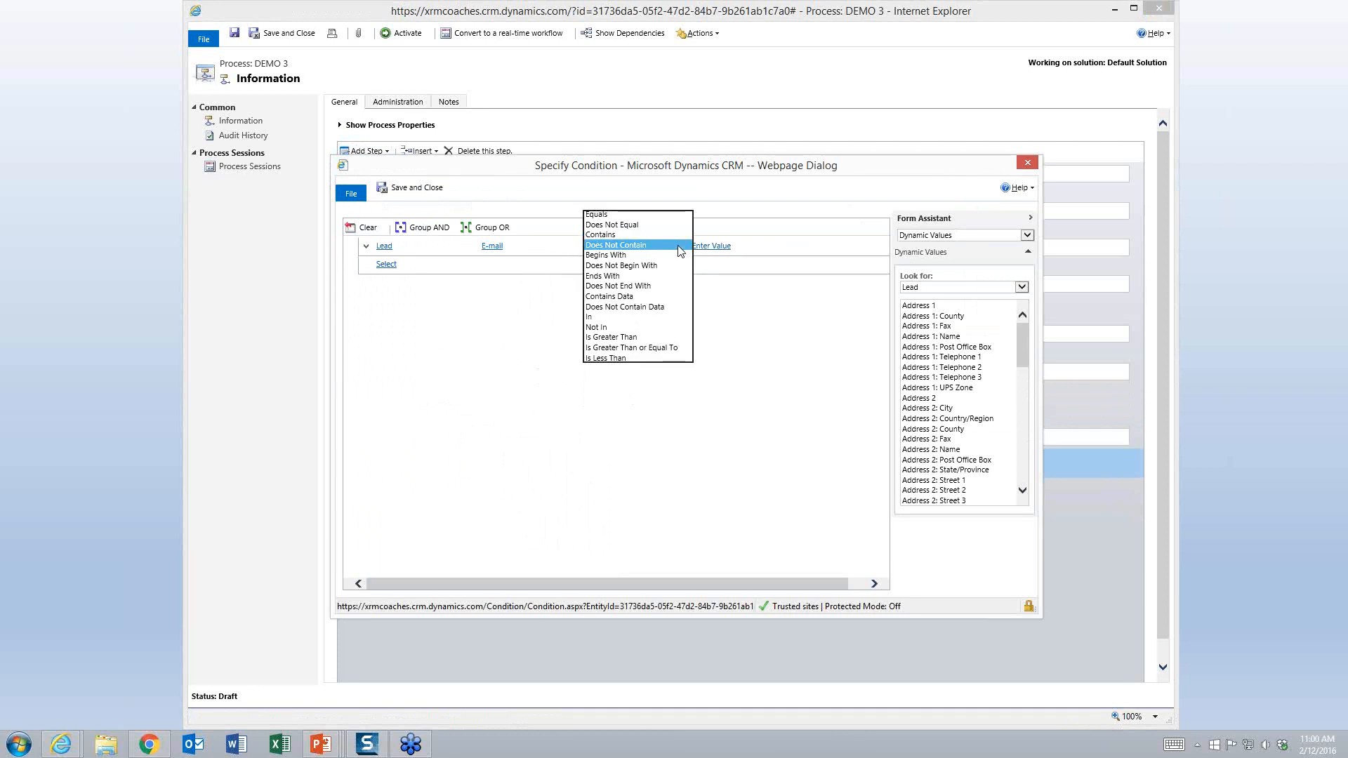
click(617, 306)
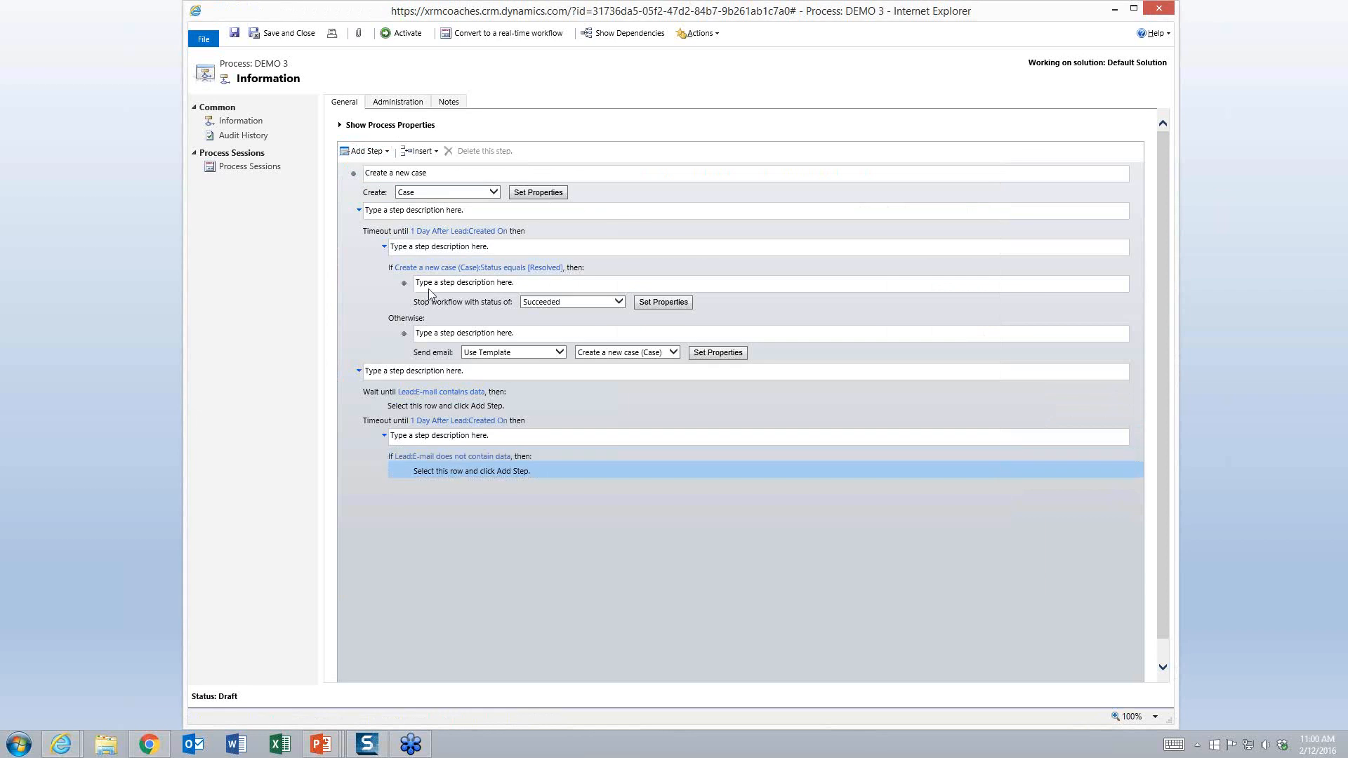
- Add a Send Email step with a new message under the missing E-mail condition, addressed to the Lead's Owner
click(384, 154)
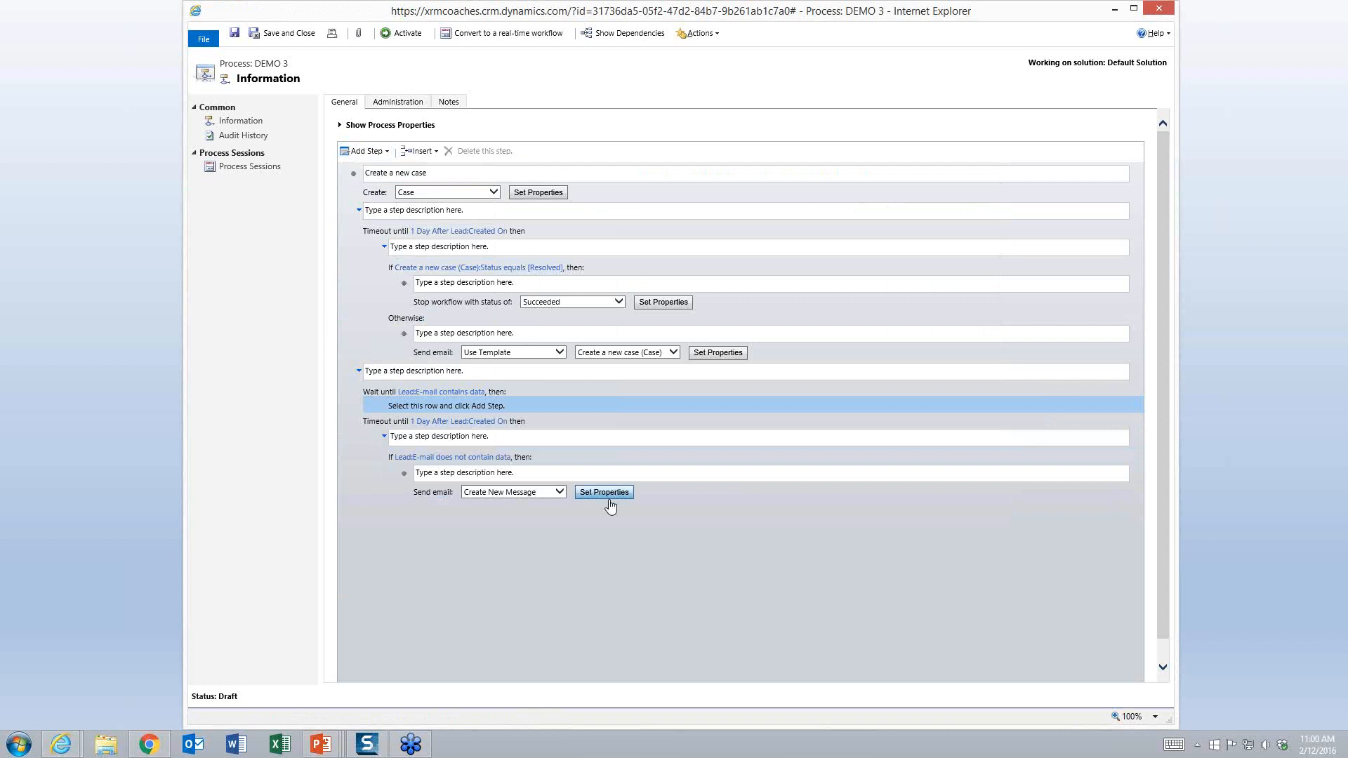
click(608, 495)
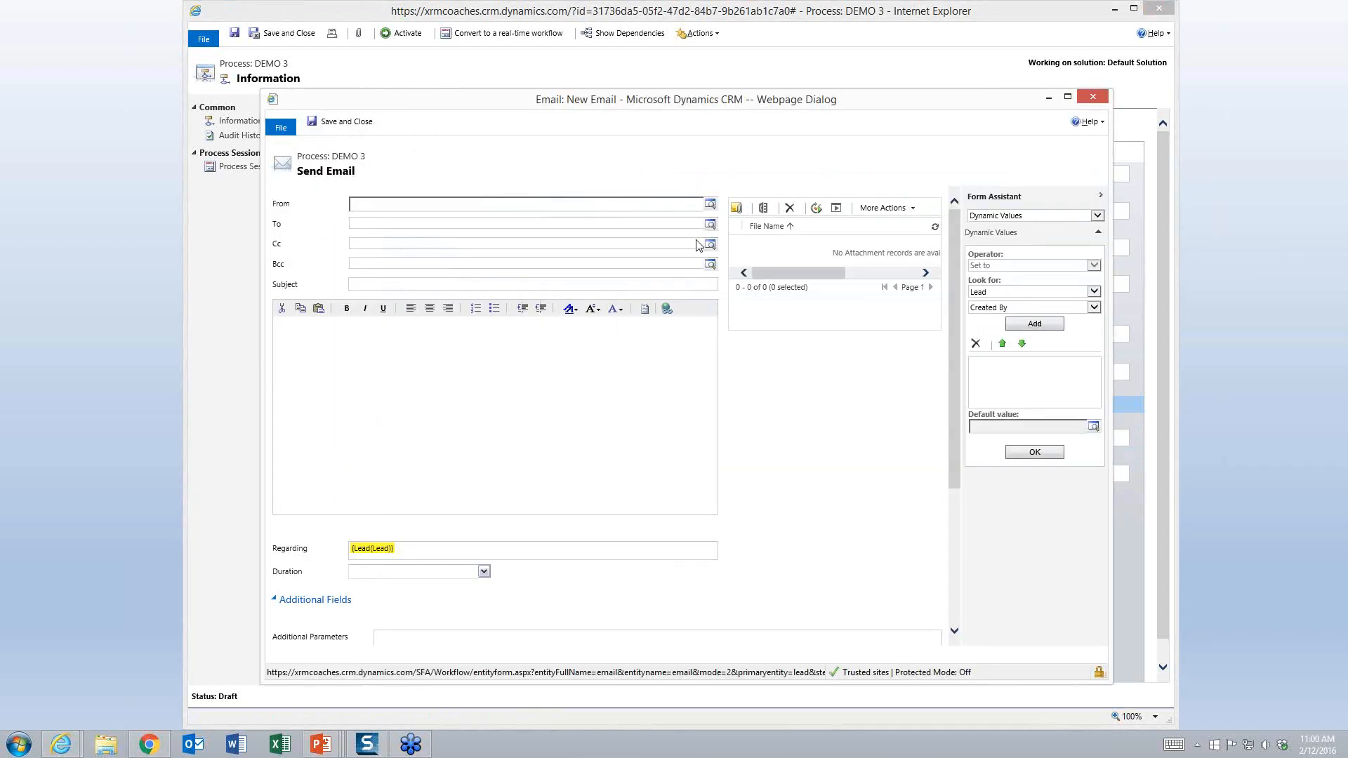
click(633, 226)
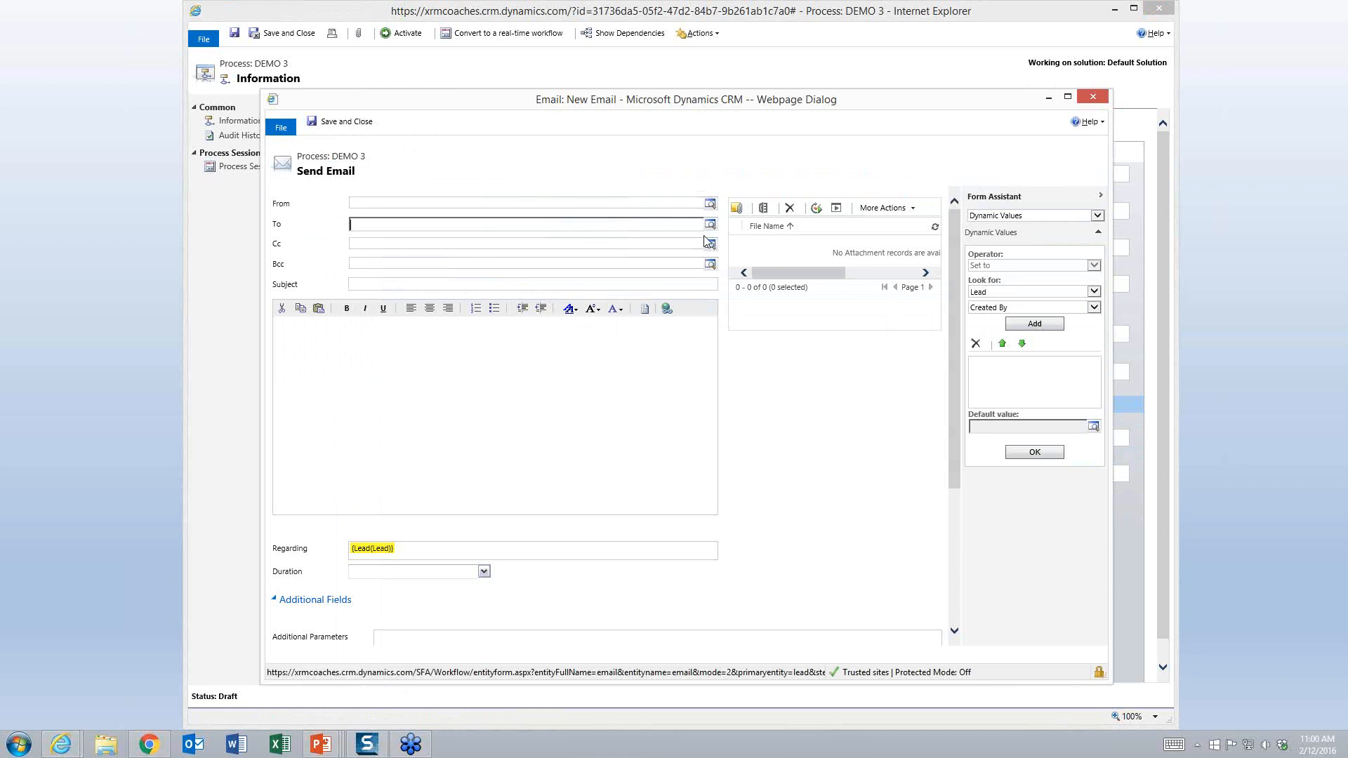
click(1094, 309)
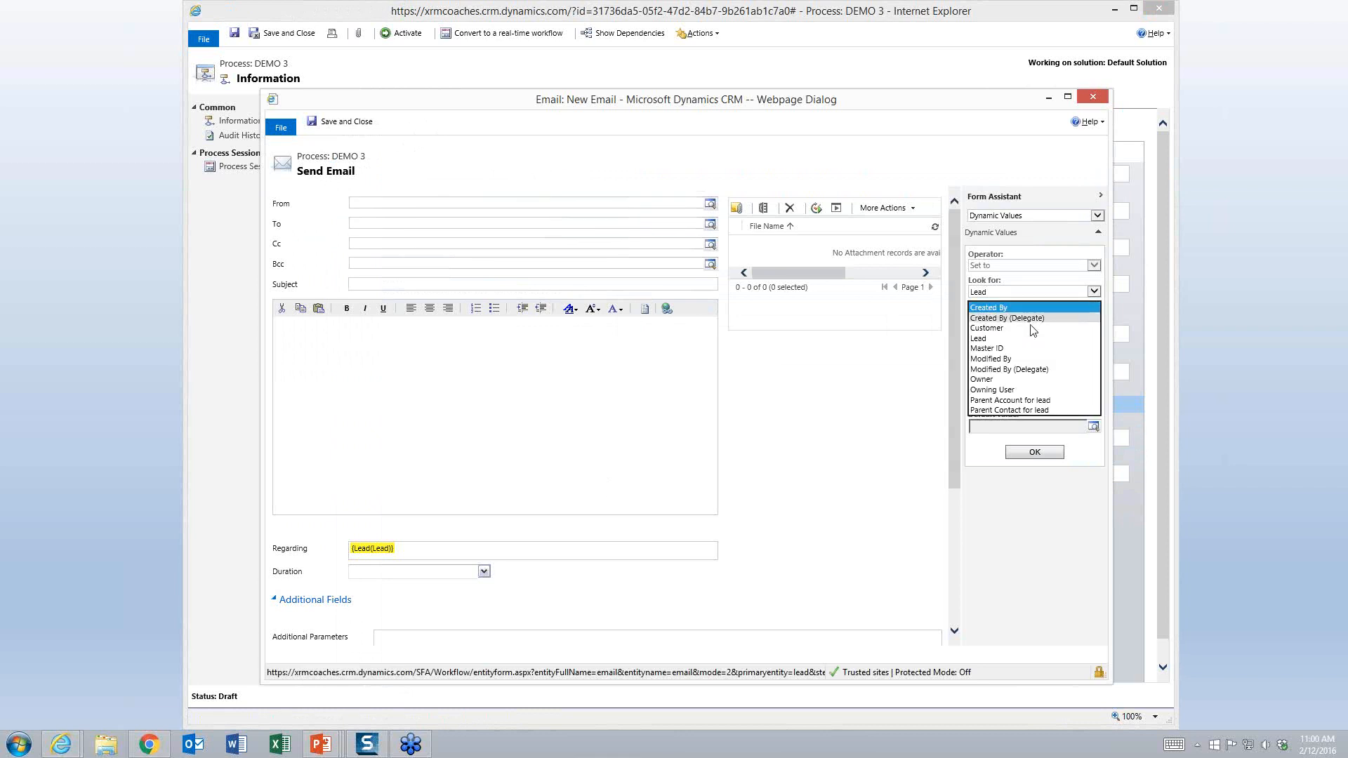
click(1033, 291)
click(1033, 291)
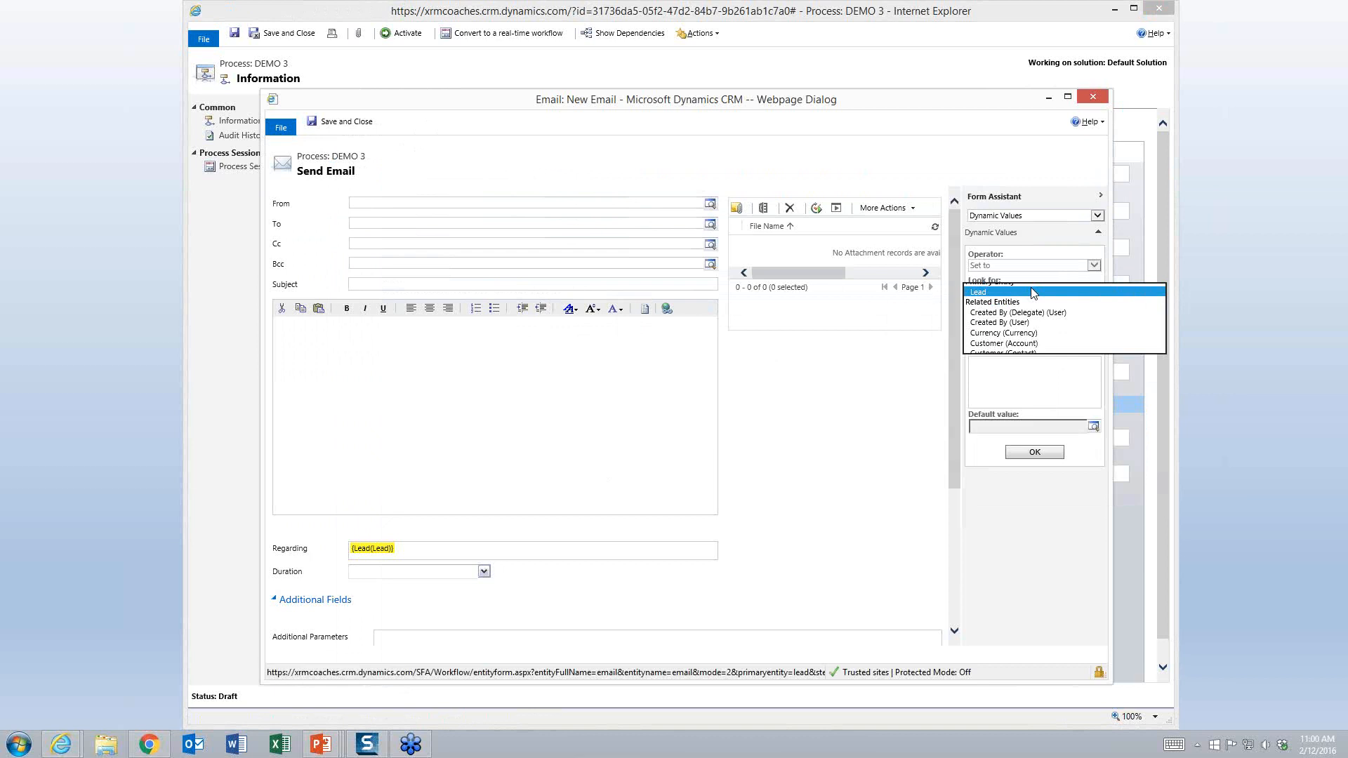
click(1044, 309)
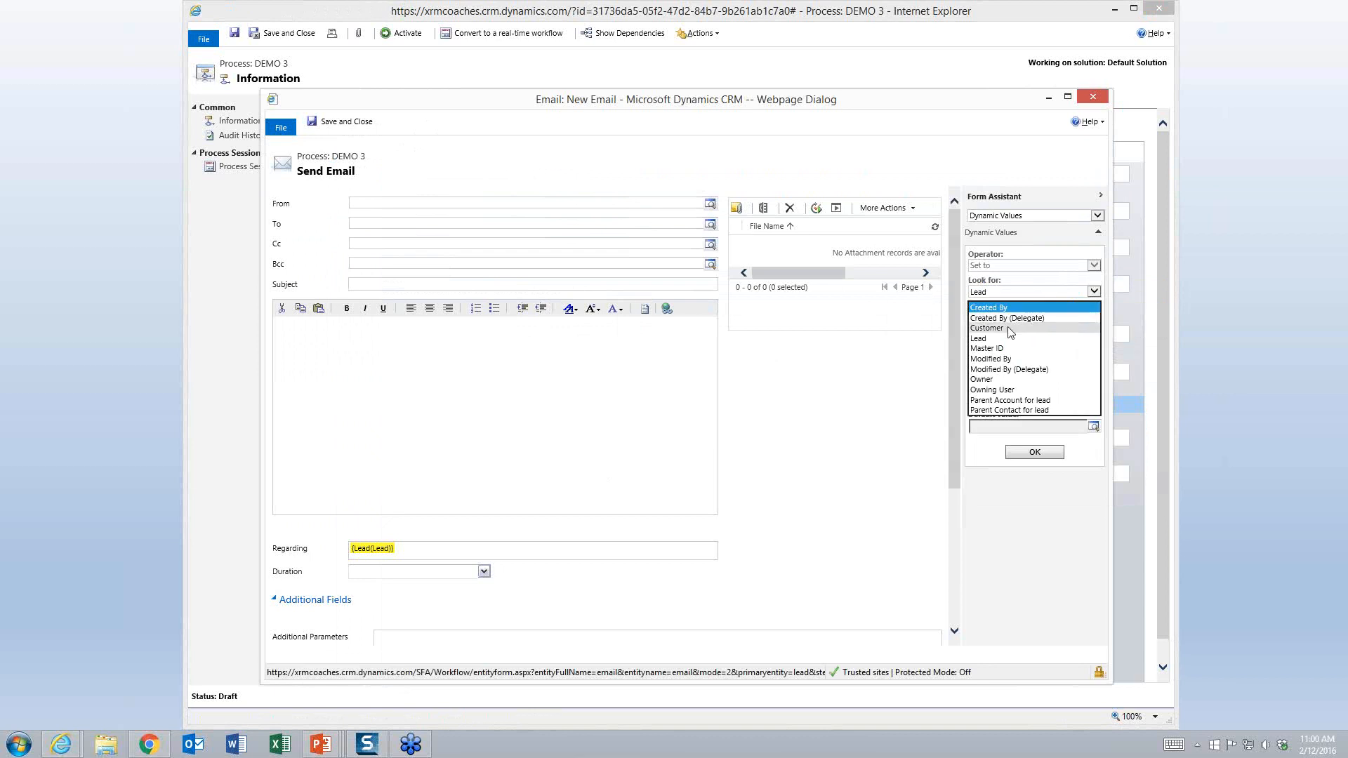
click(1001, 384)
click(1038, 324)
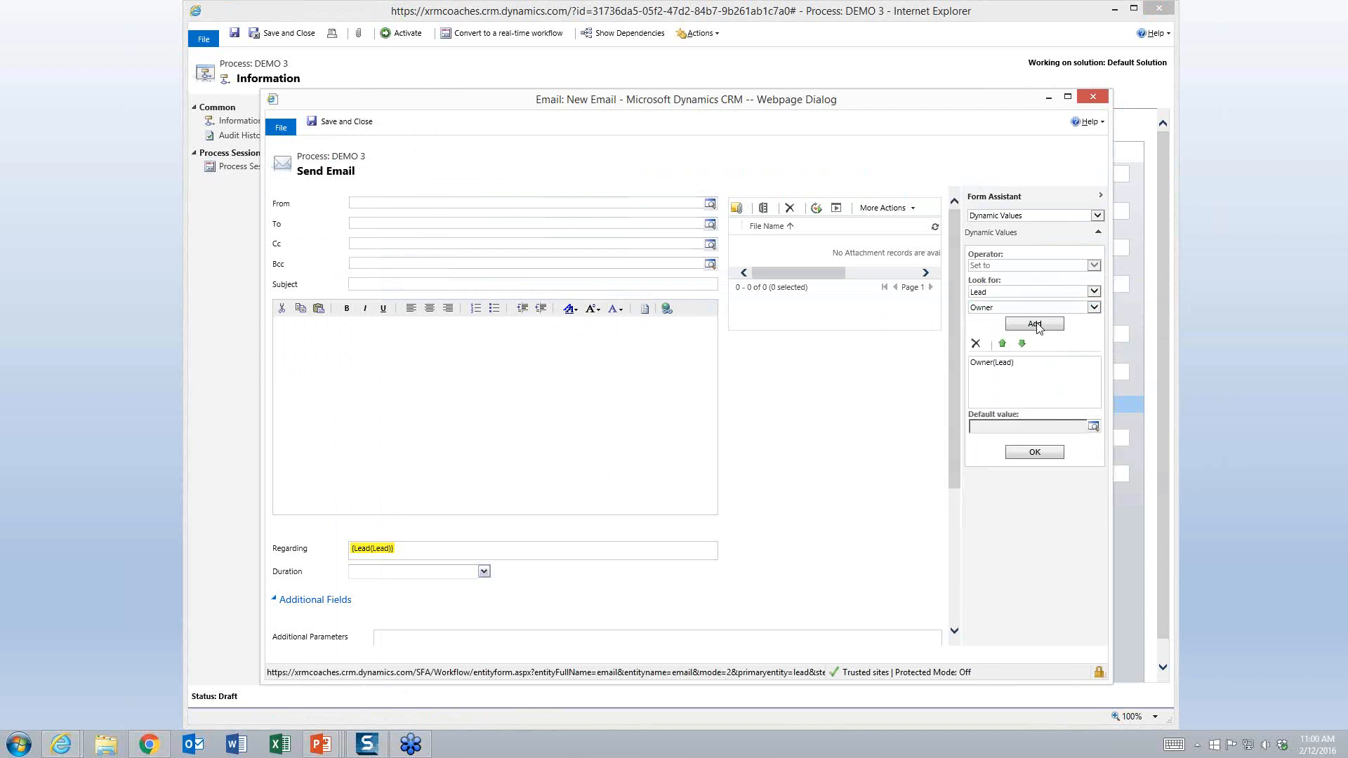
click(1025, 454)
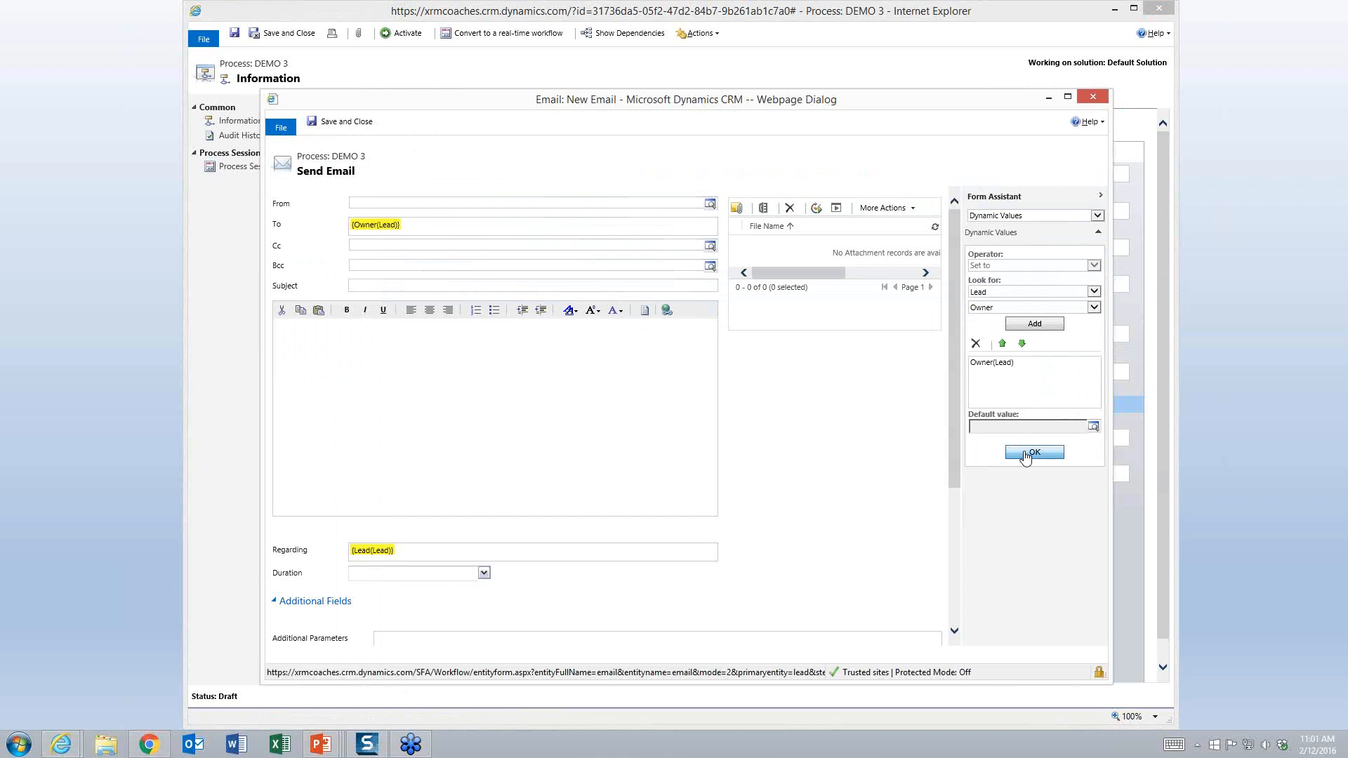
- Set the email's subject to "Please manager your lead or you are fired"
click(425, 284)
text(Please manag)
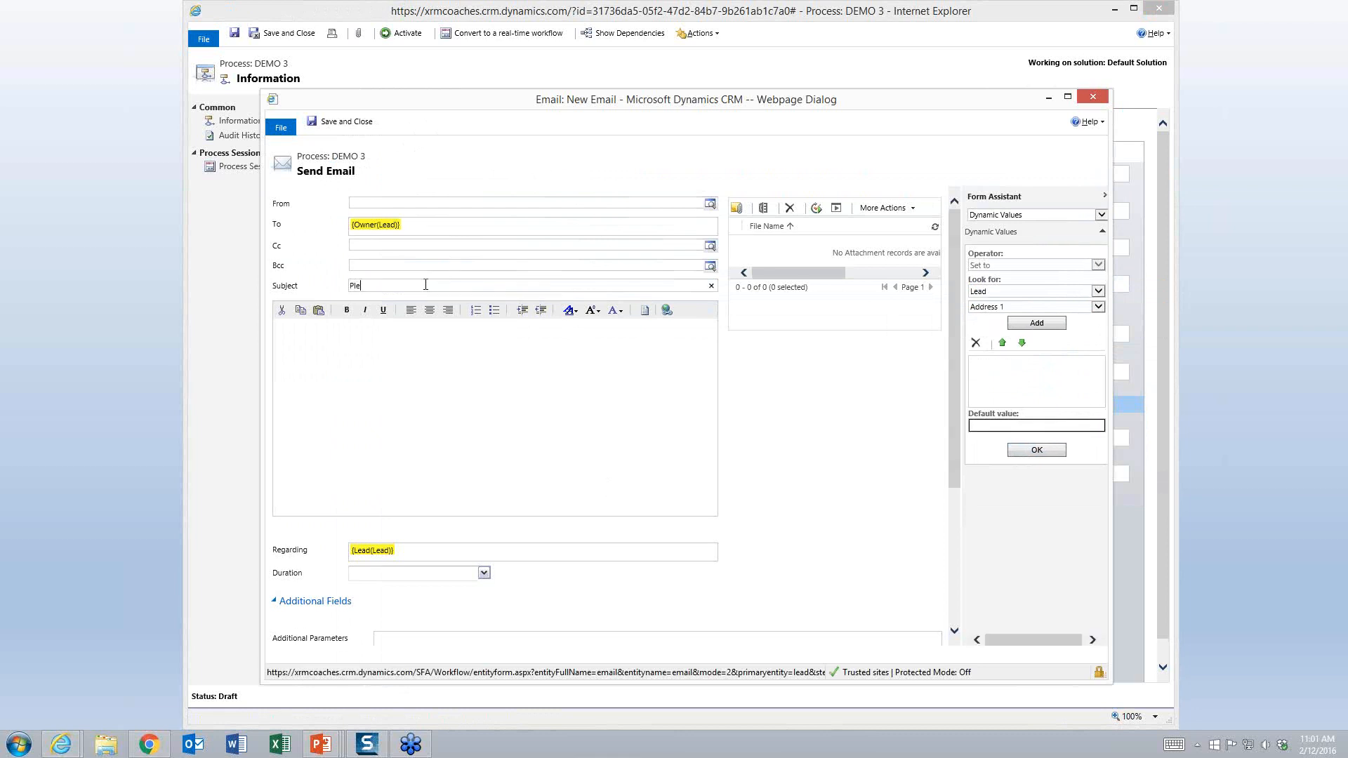
text(er your lead or you are fired)
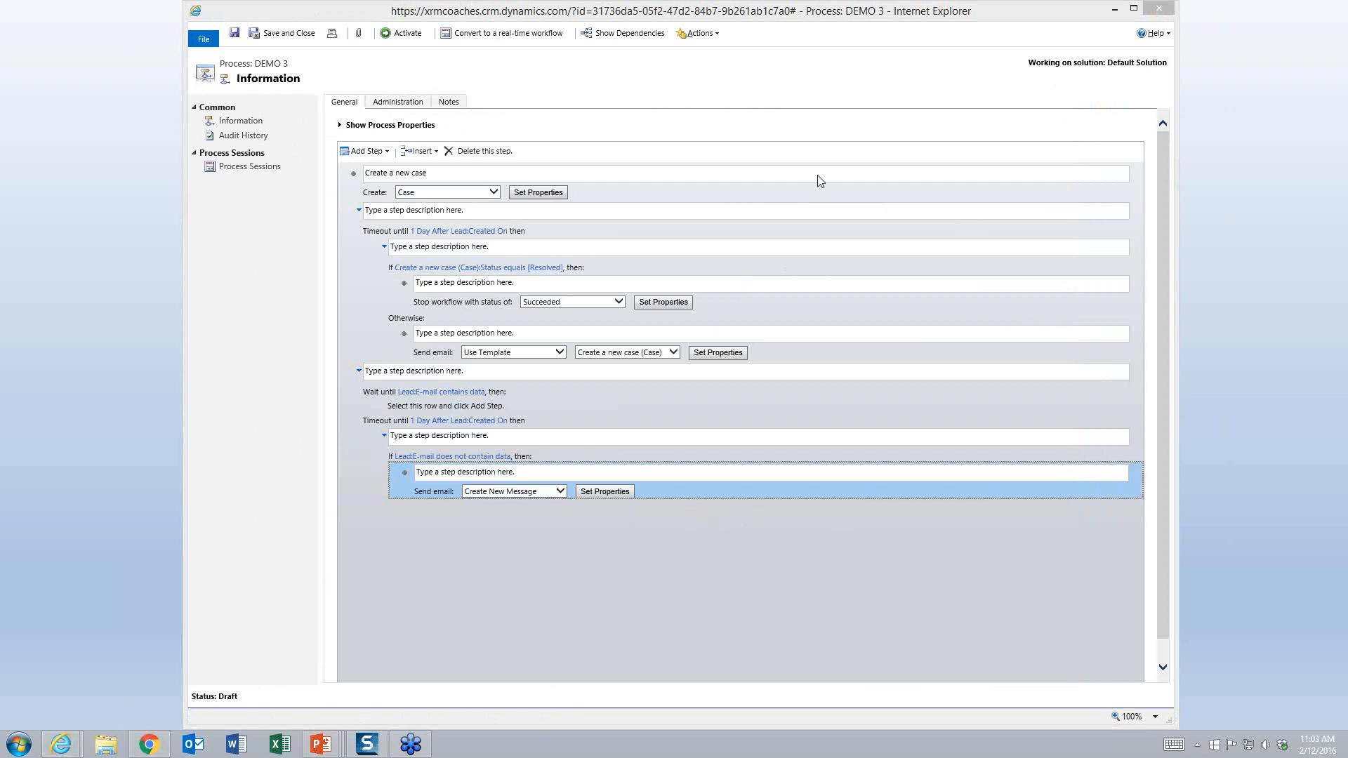
- Show the process properties and take a vertical scrolling capture of the entire DEMO 3 form with Snagit
click(379, 130)
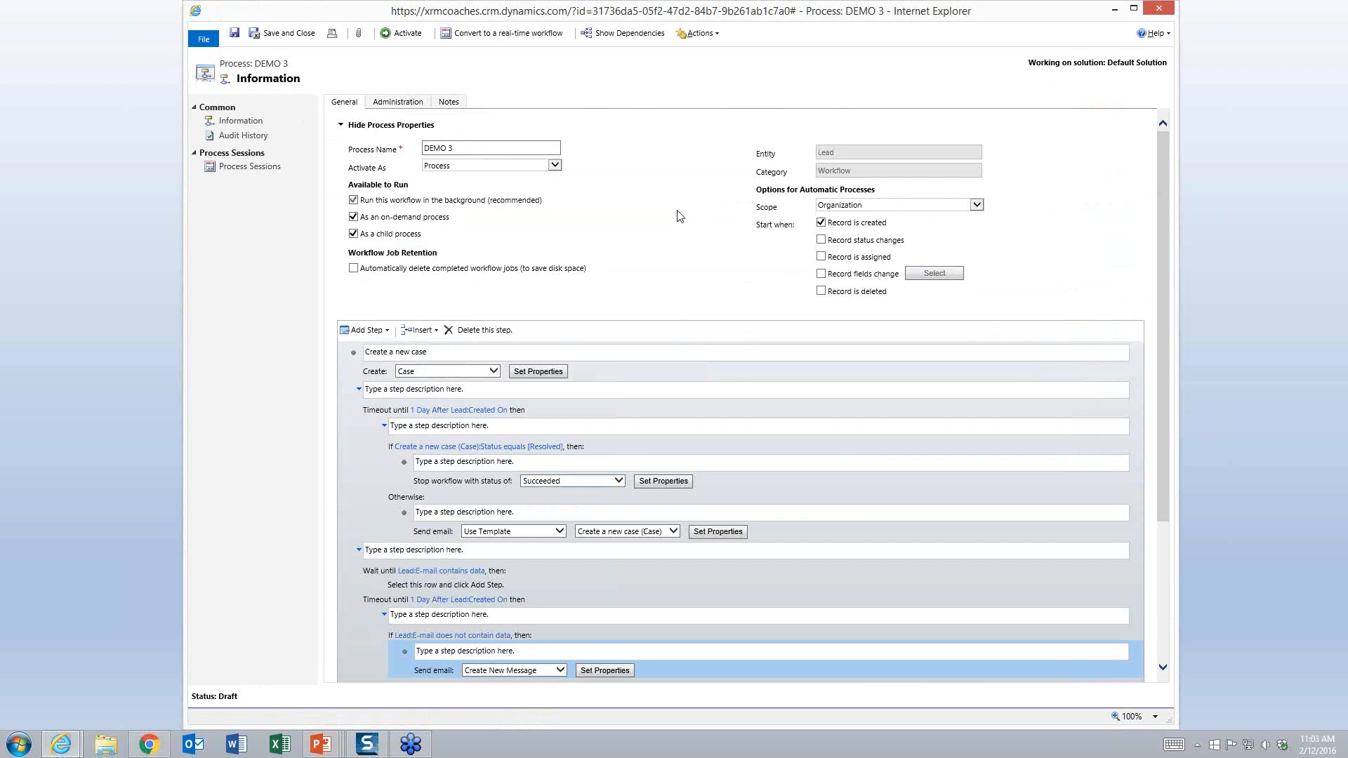
key(Print)
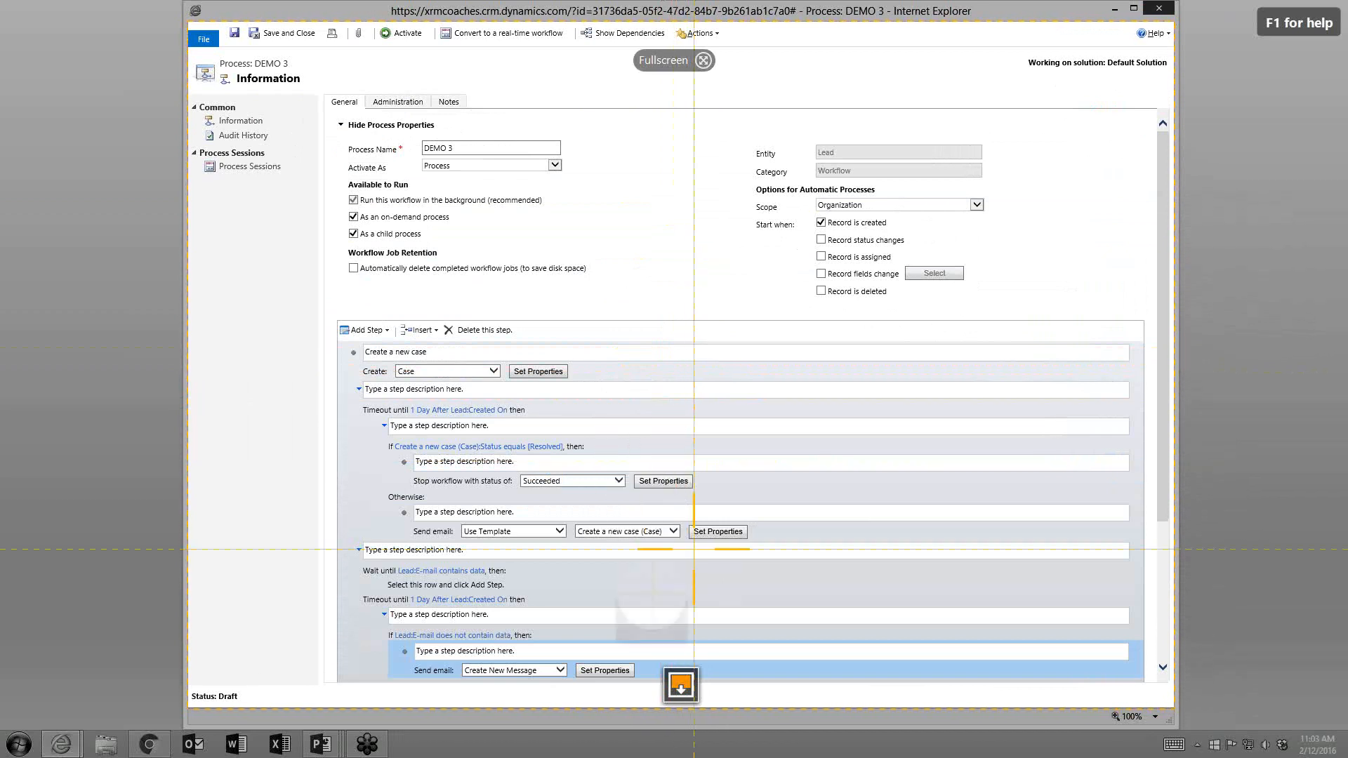
click(679, 682)
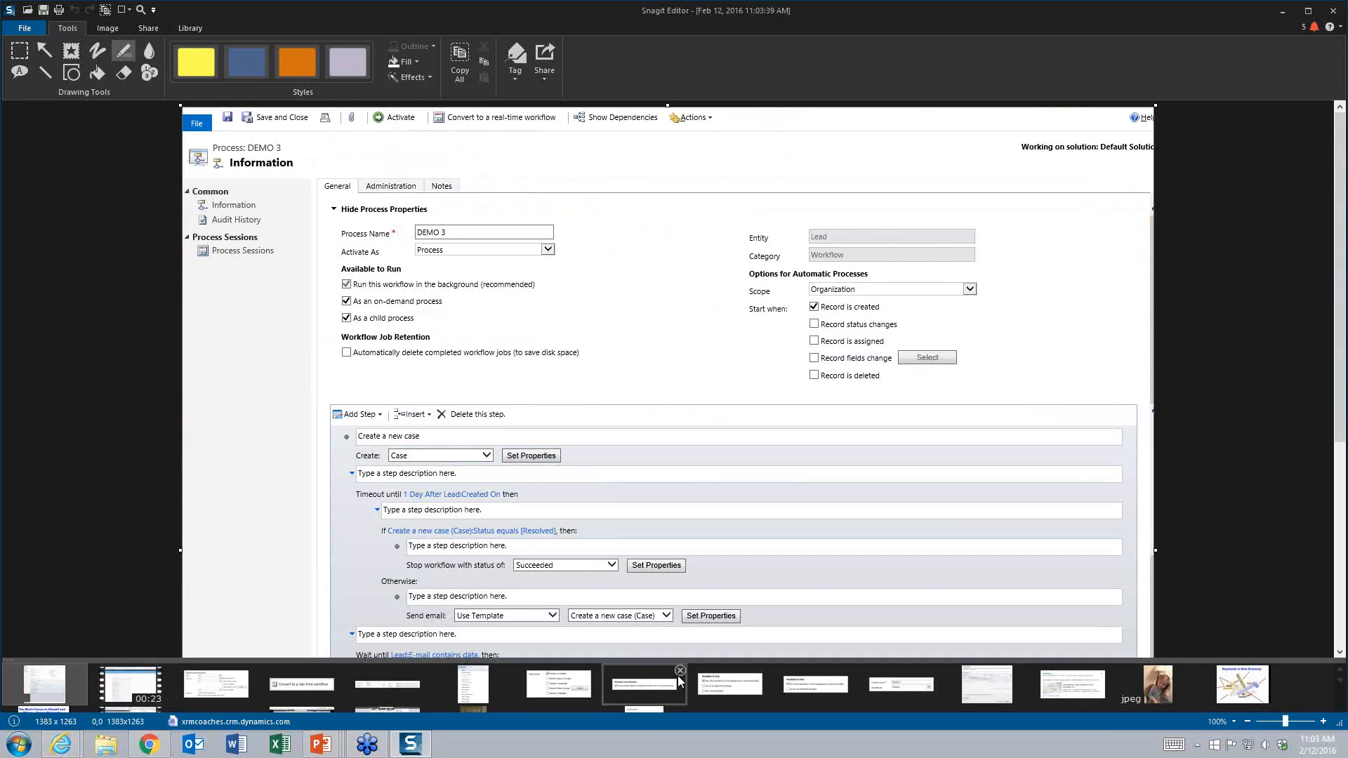
- Review the captured DEMO 3 workflow image from the process properties down to the final Send Email step
scroll(1231, 335, down, 5)
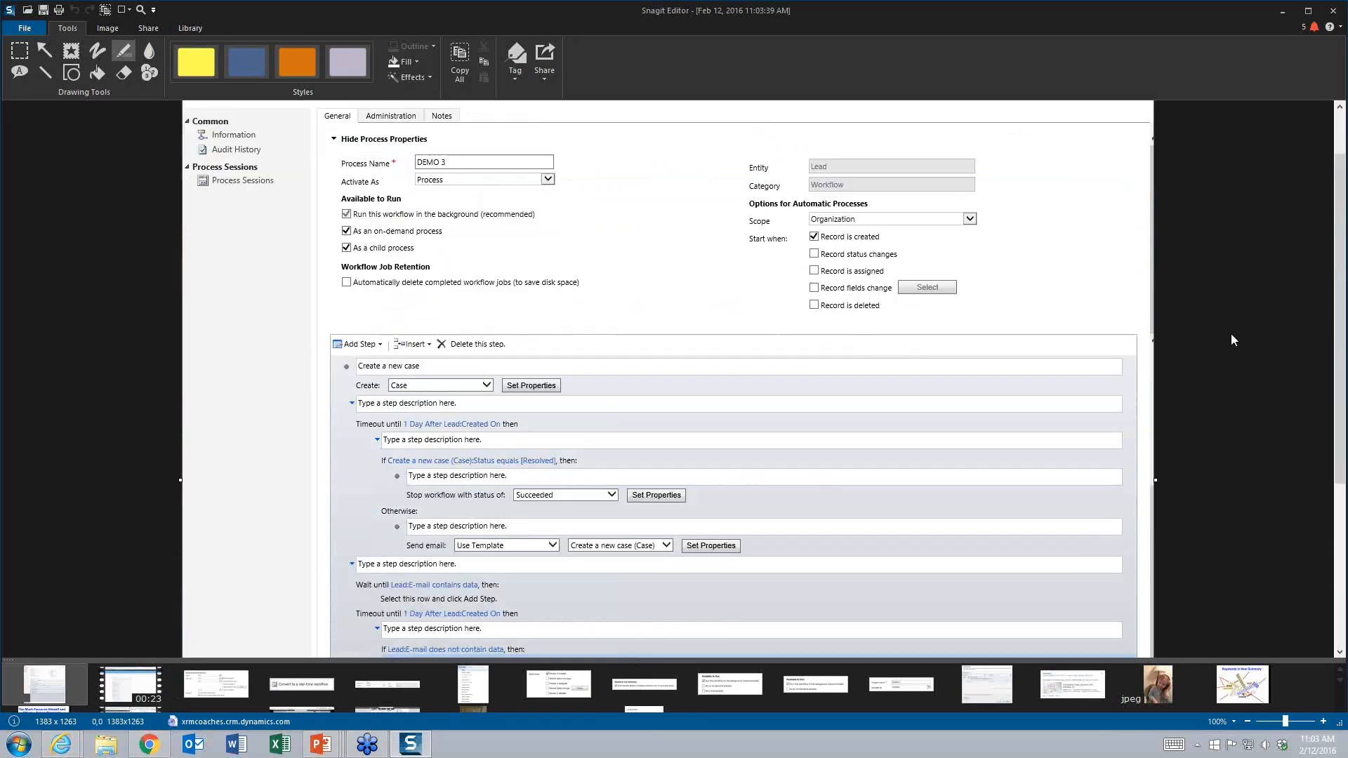
scroll(1232, 334, down, 4)
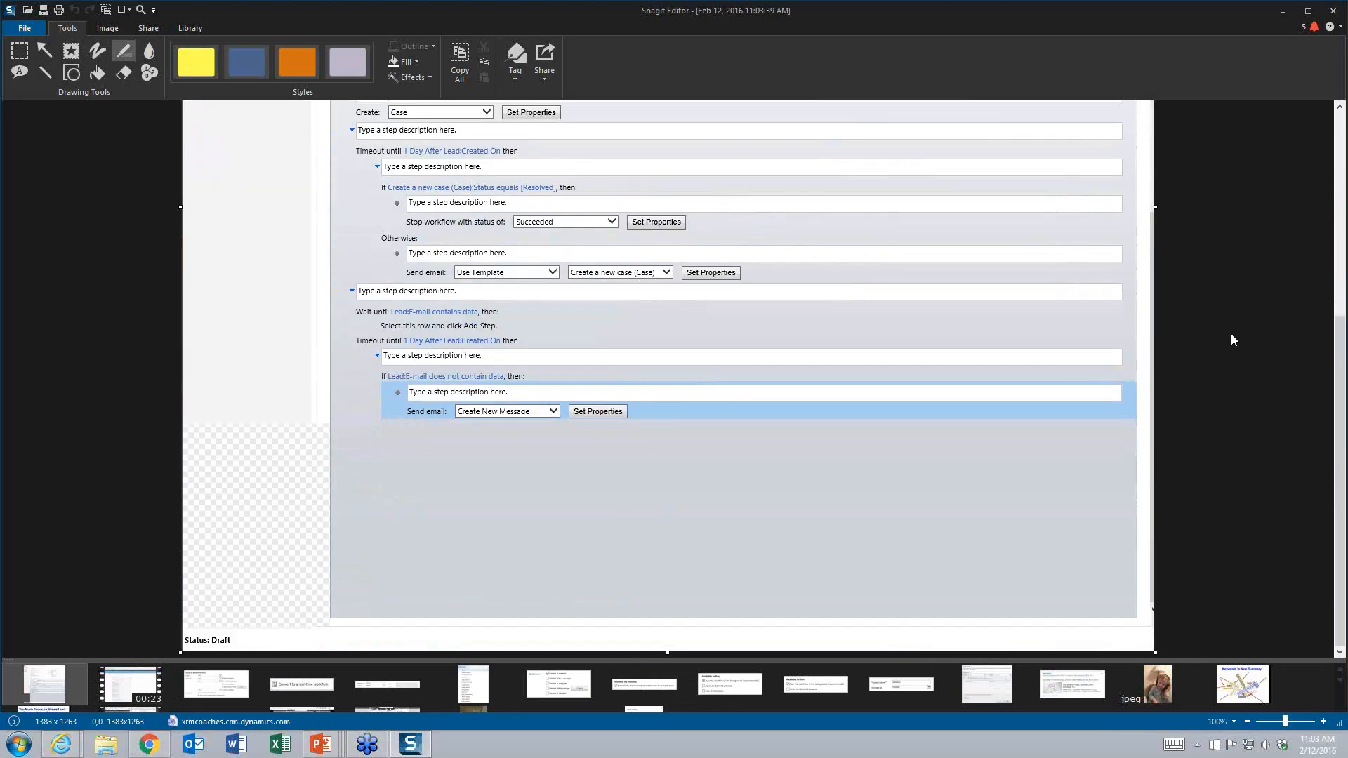
scroll(1232, 334, up, 4)
scroll(1231, 335, up, 5)
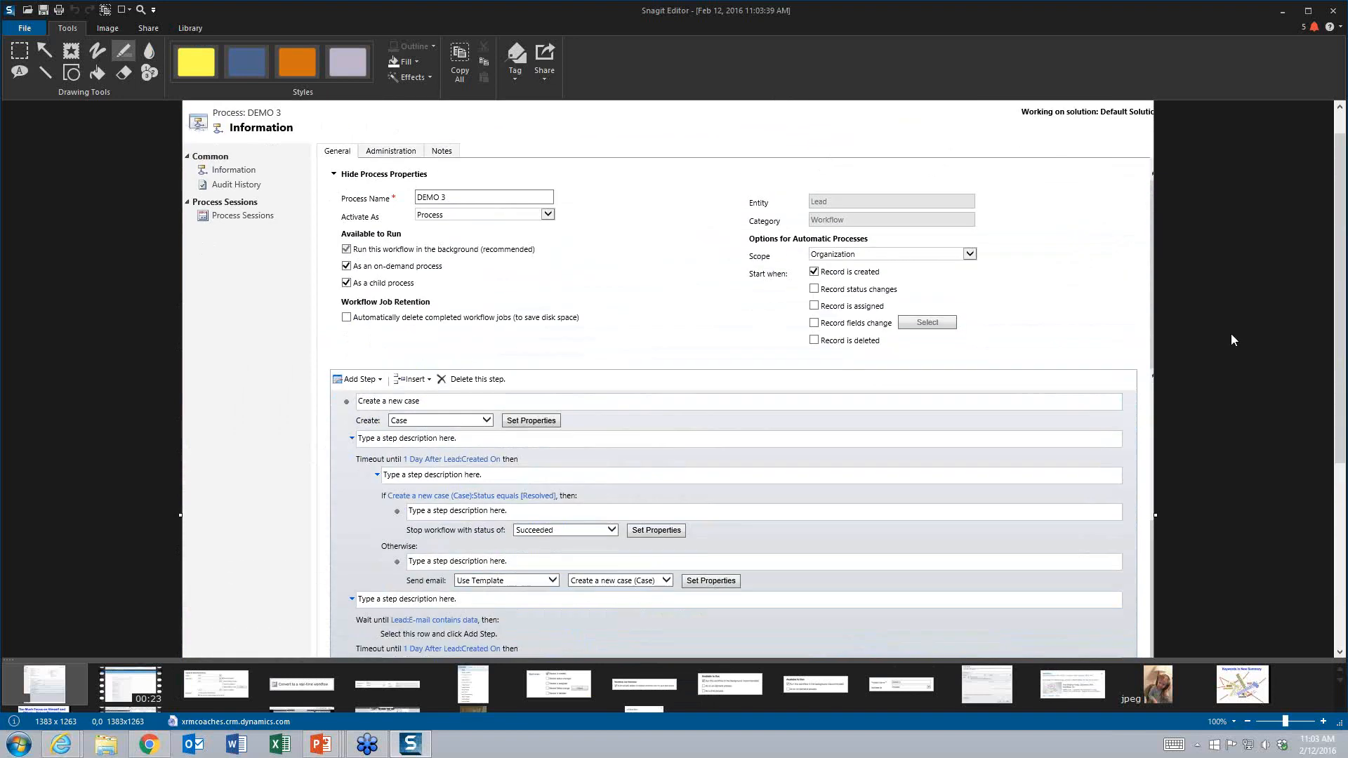
scroll(1231, 335, down, 7)
scroll(1231, 335, up, 4)
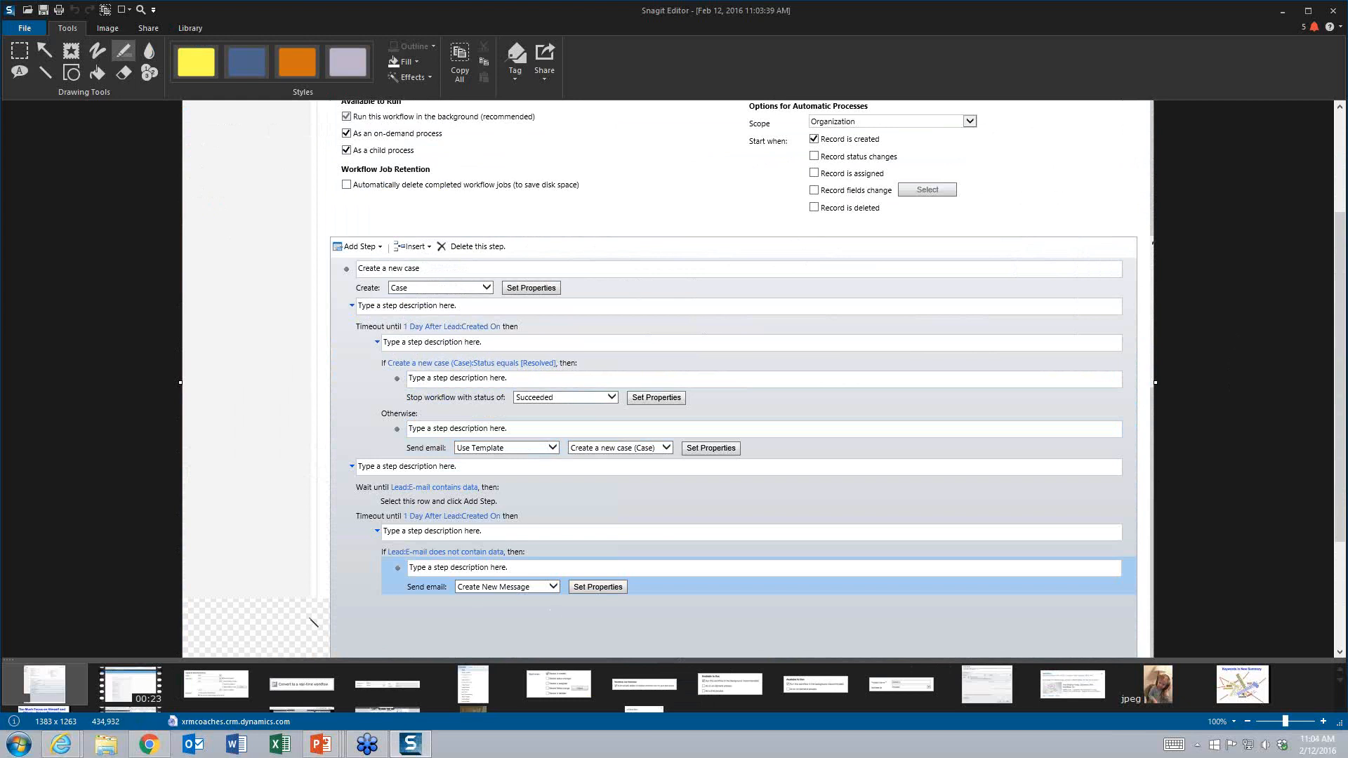
- Switch to the DEMO 3 process window in Internet Explorer, shorten it to about half height, and take a vertical scrolling capture with Snagit
mouse_move(61, 744)
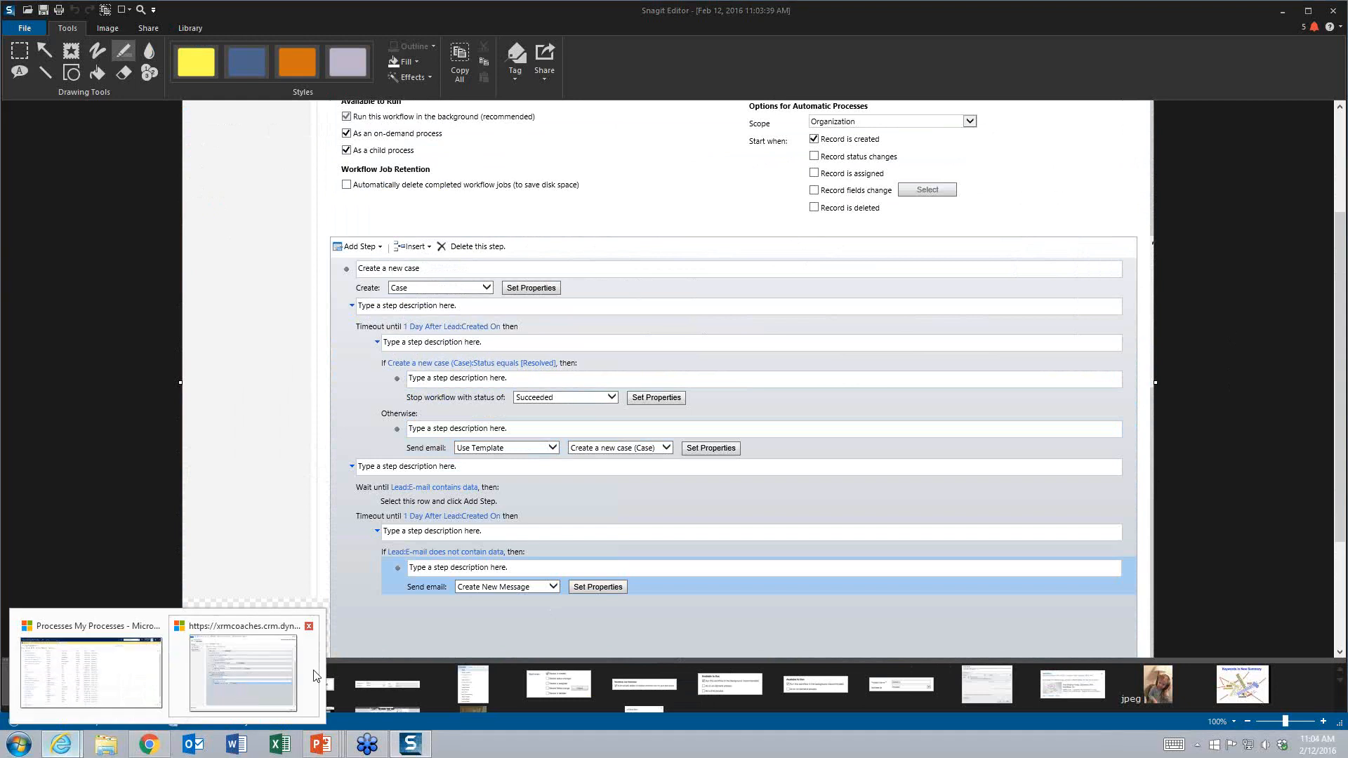
click(316, 675)
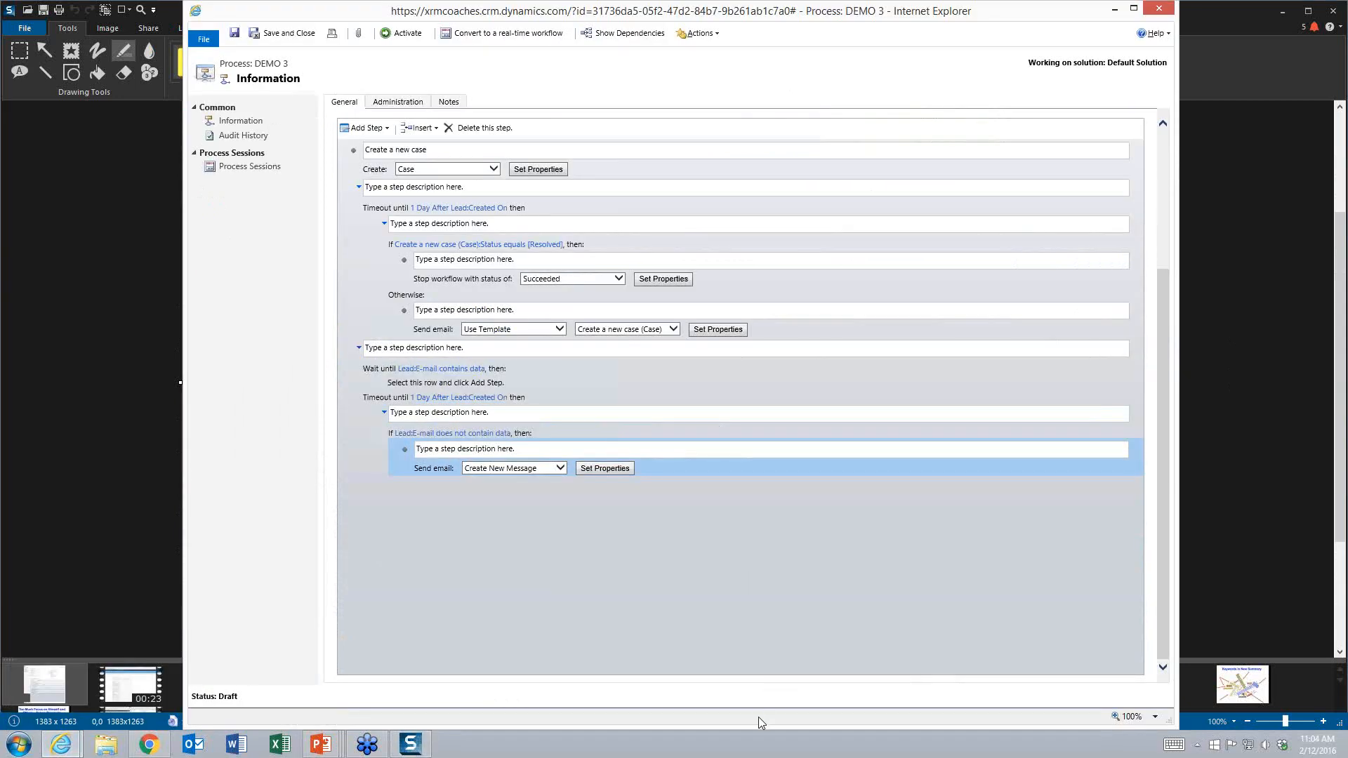
drag(758, 716, 740, 353)
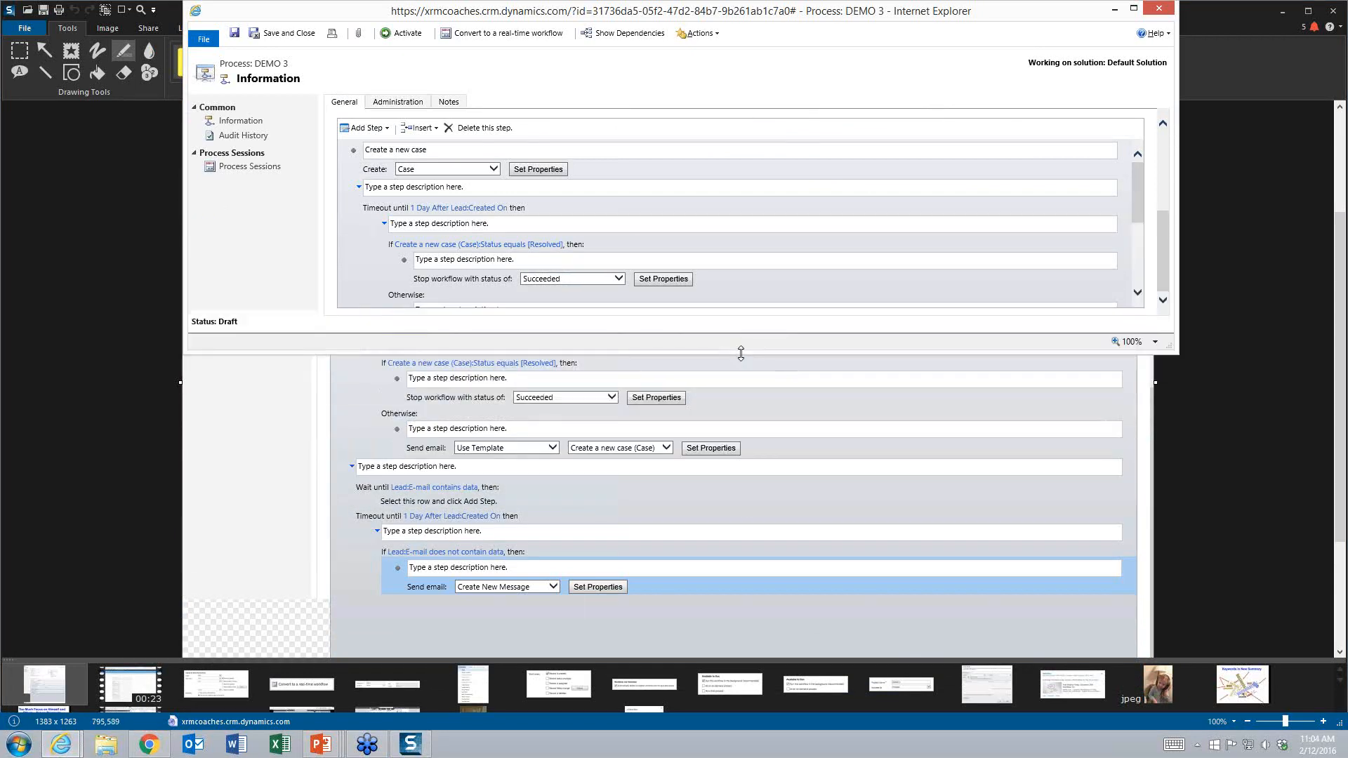
key(Print)
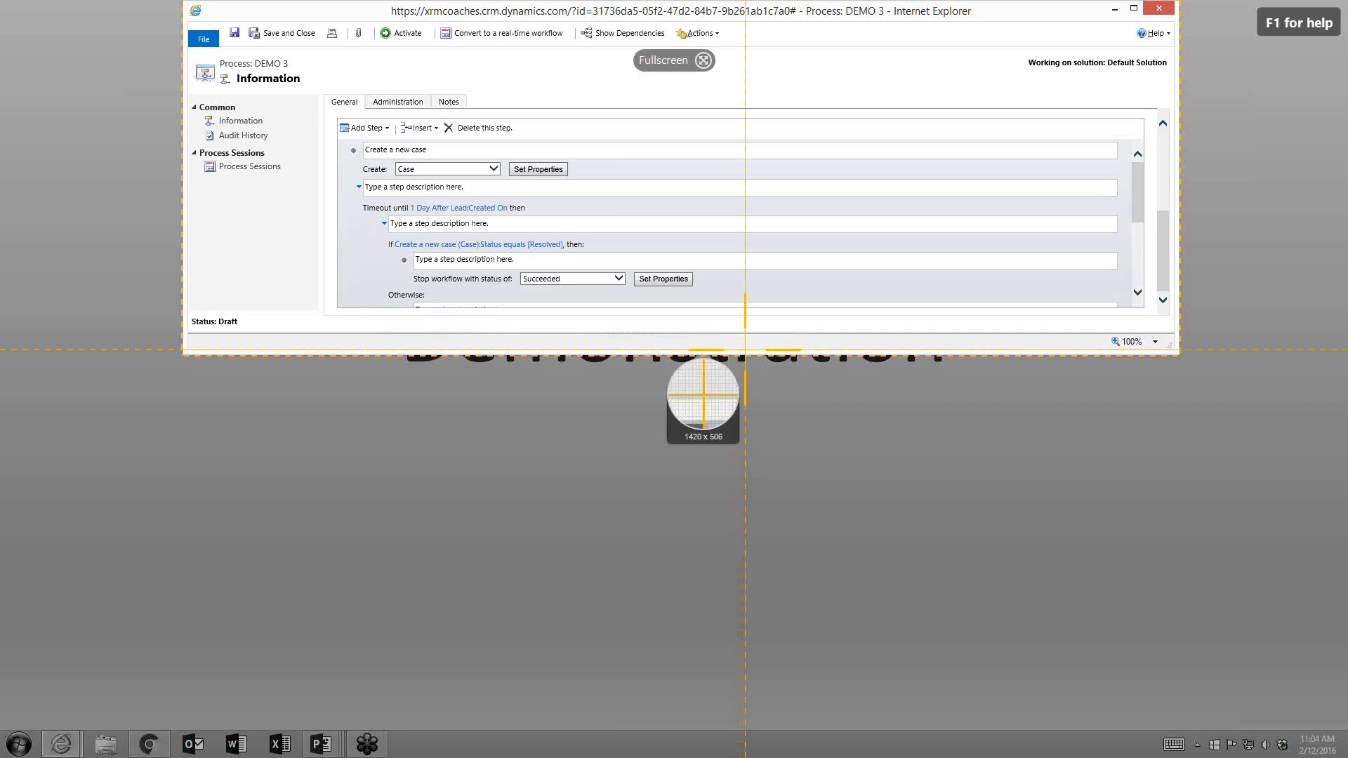
click(687, 321)
click(685, 310)
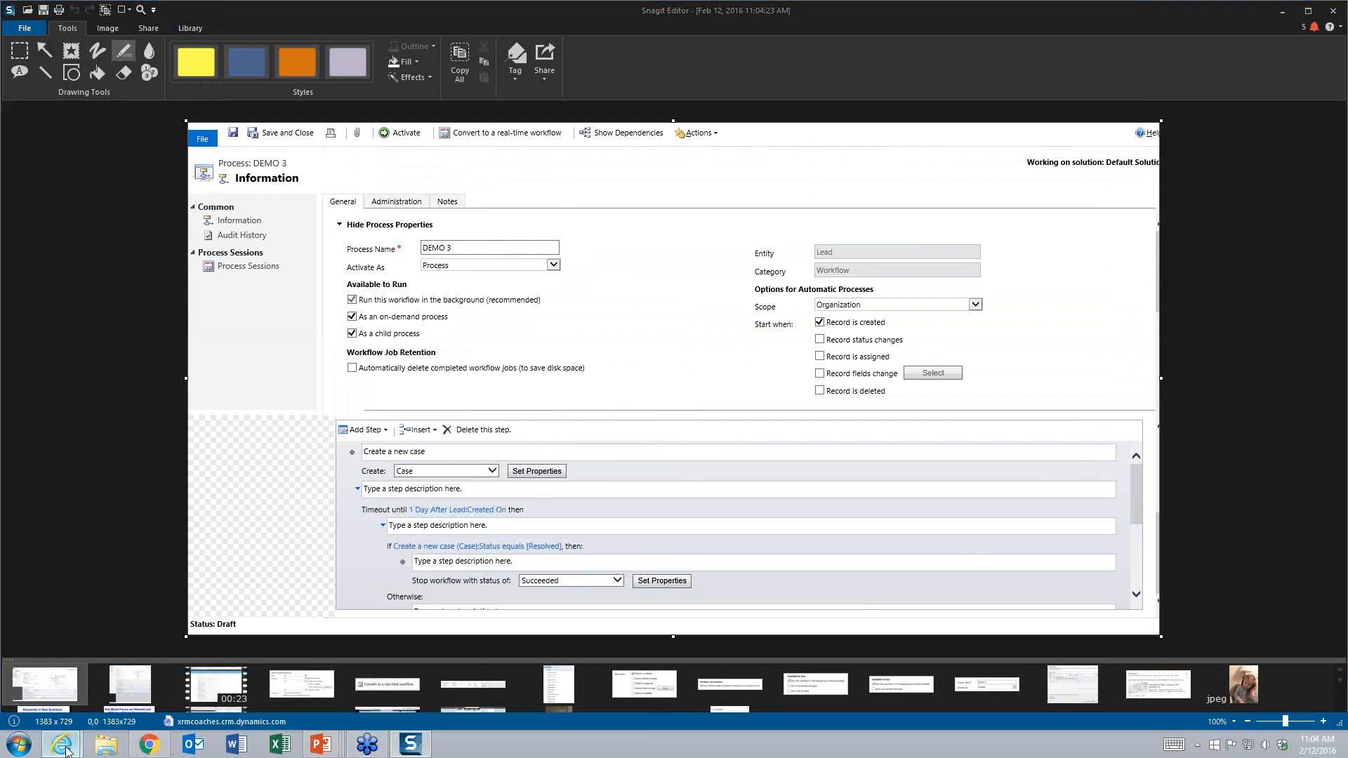
- Try another vertical scrolling capture of the shortened DEMO 3 process window, and enlarge the window until all workflow steps fit
mouse_move(61, 744)
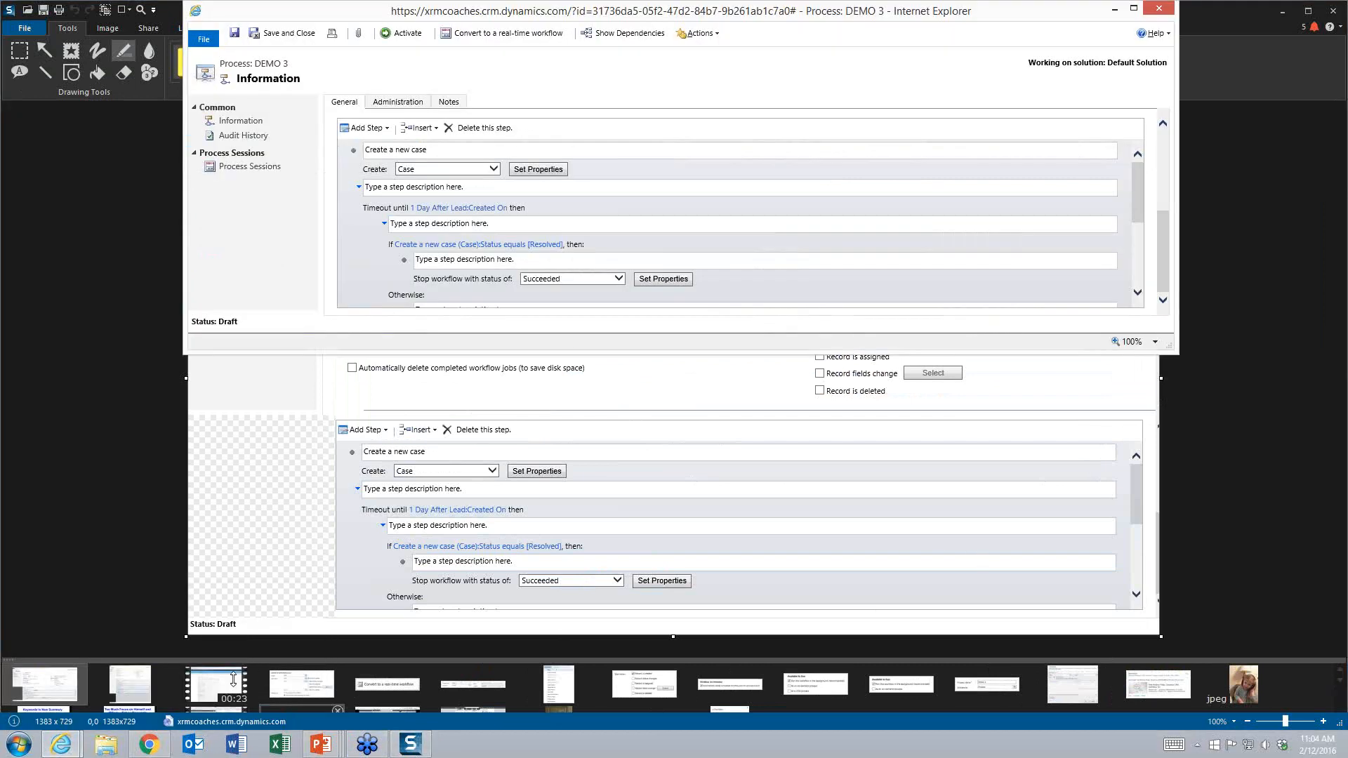
click(233, 684)
key(Print)
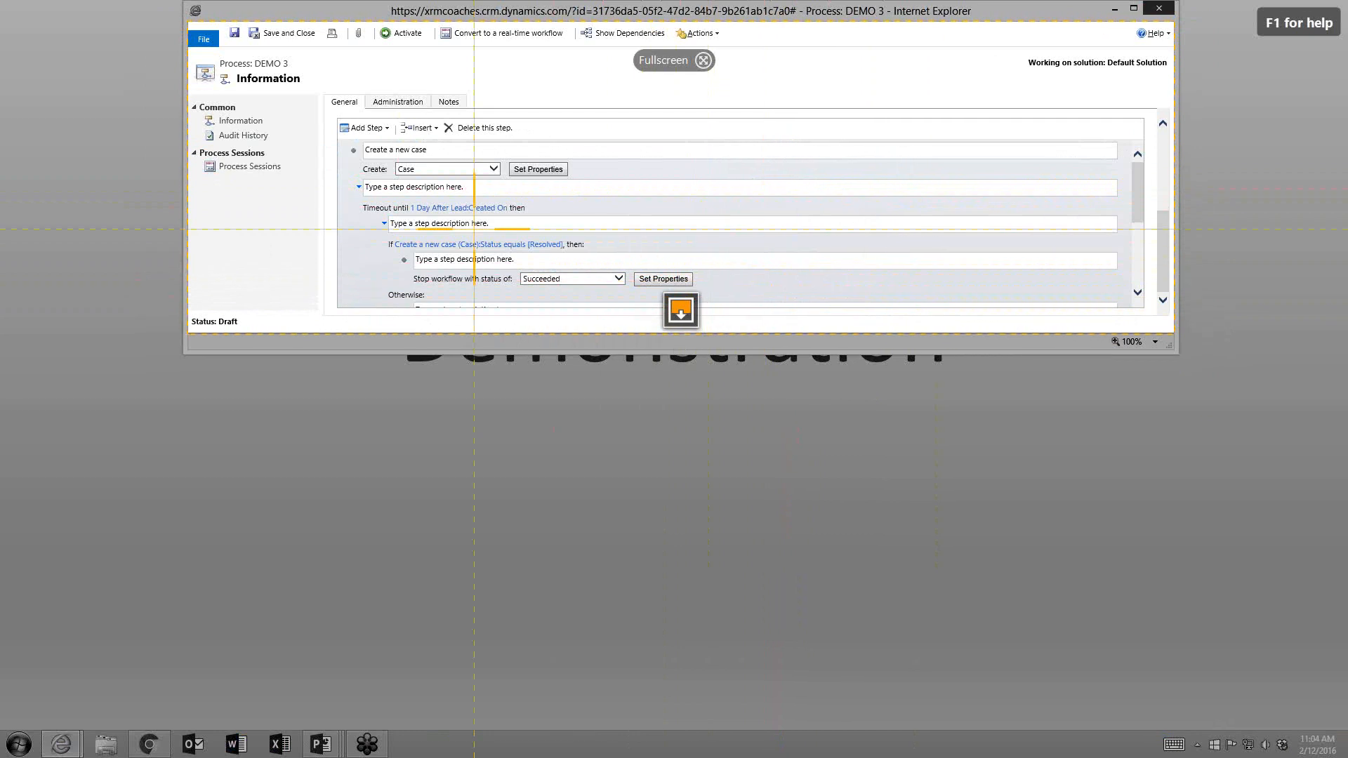
click(681, 311)
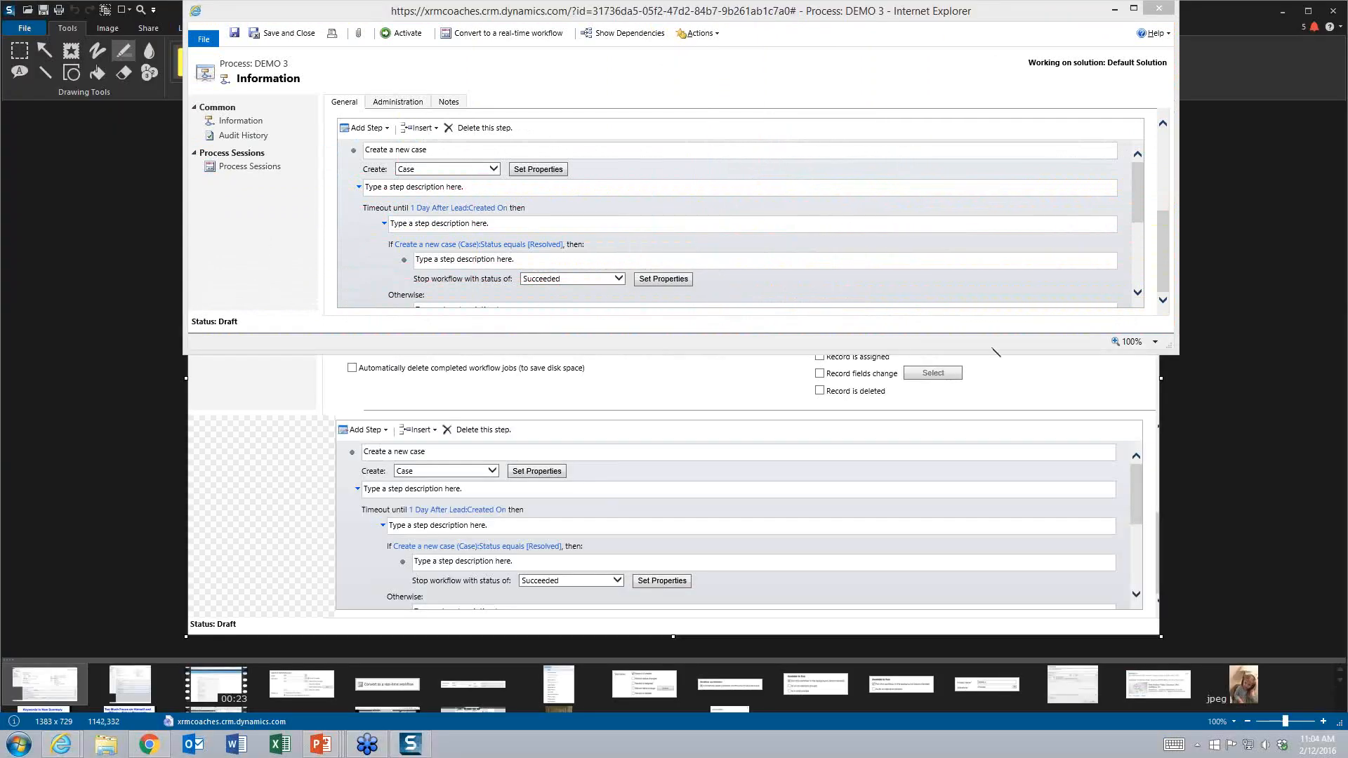
drag(994, 354, 1012, 617)
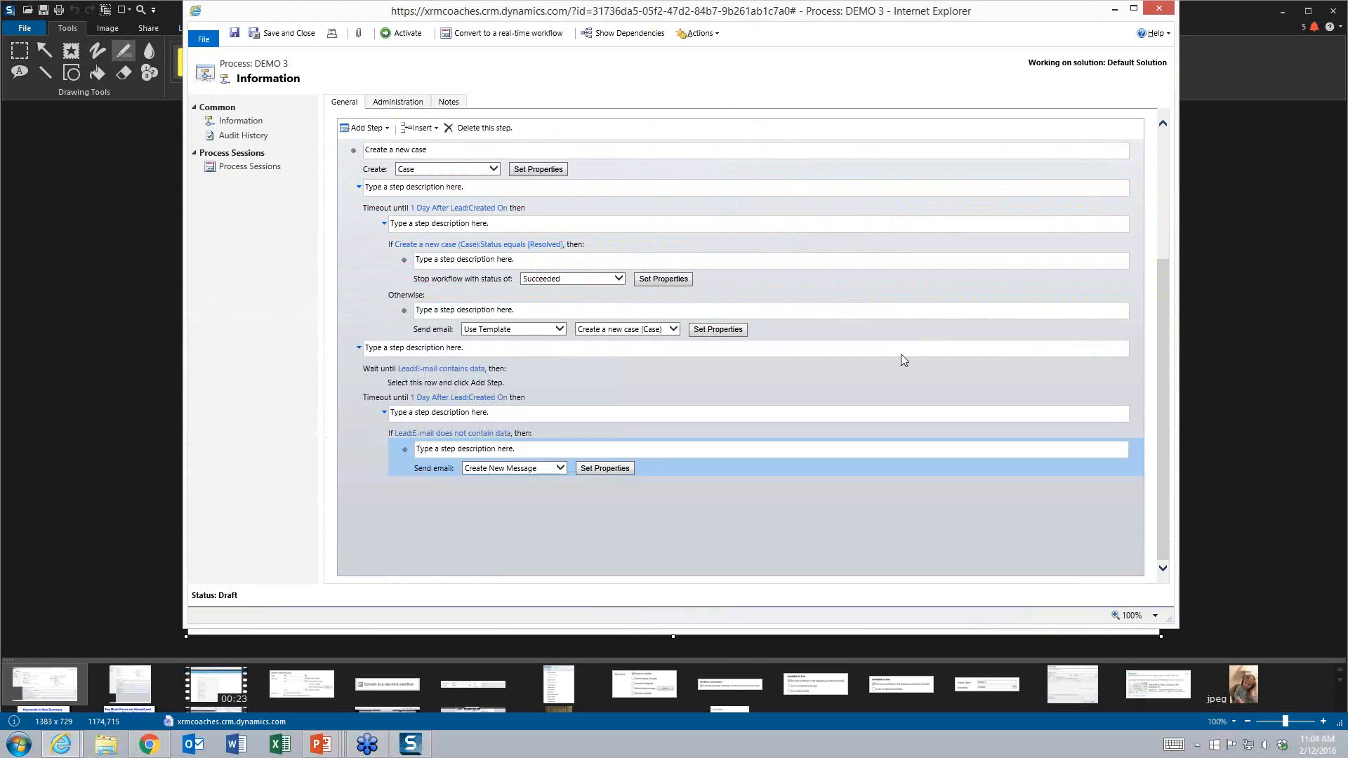